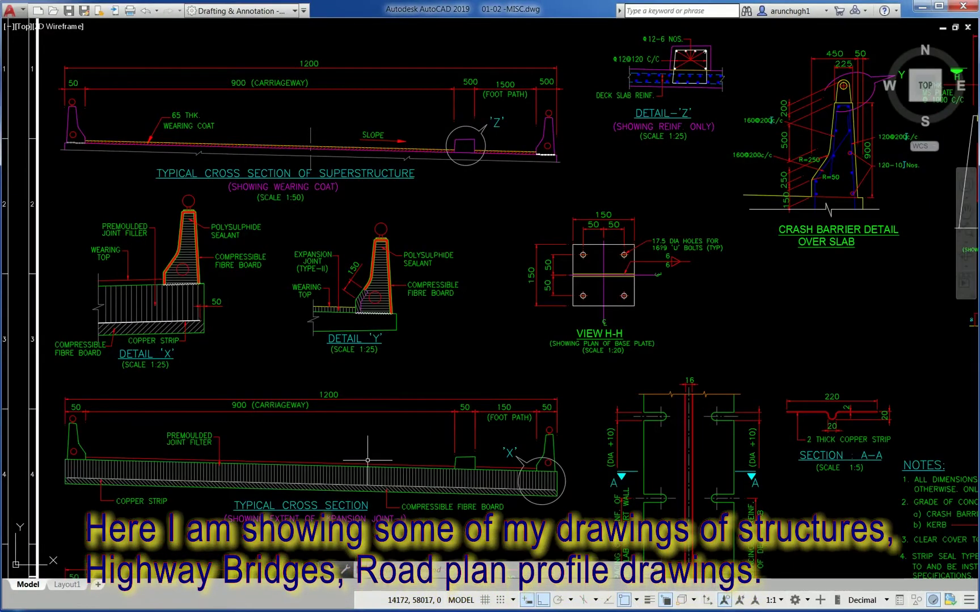
# Look over the crash barrier and expansion joint details, the retaining wall drawing and the elastomeric bearing sheet
pyautogui.moveTo(367, 461); pyautogui.dragTo(398, 452, button='middle')
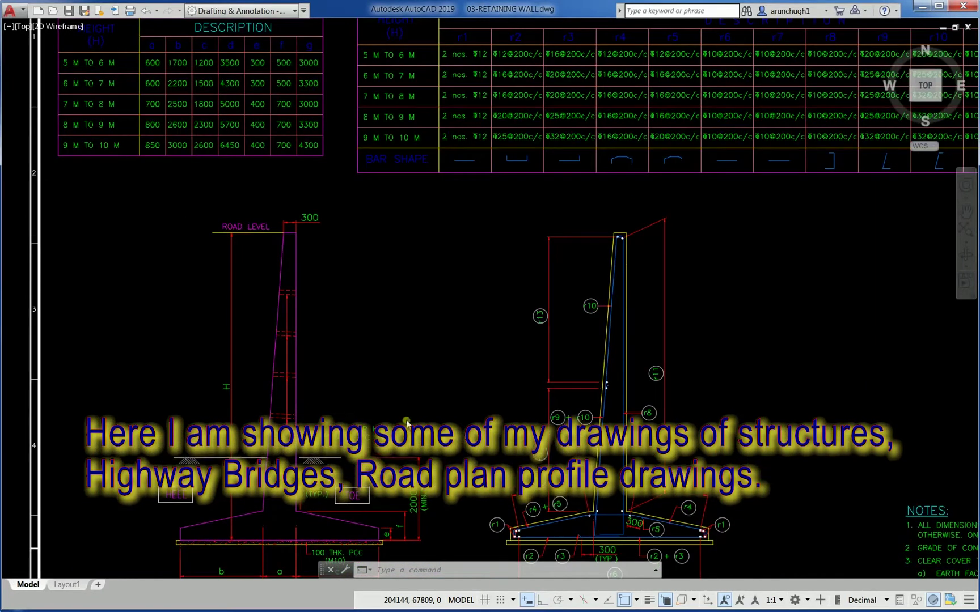
pyautogui.moveTo(465, 415)
pyautogui.mouseDown(button='middle')
pyautogui.moveTo(478, 466)
pyautogui.moveTo(474, 332)
pyautogui.moveTo(454, 329)
pyautogui.moveTo(204, 369)
pyautogui.moveTo(177, 406)
pyautogui.moveTo(361, 431)
pyautogui.moveTo(389, 419)
pyautogui.mouseUp(button='middle')
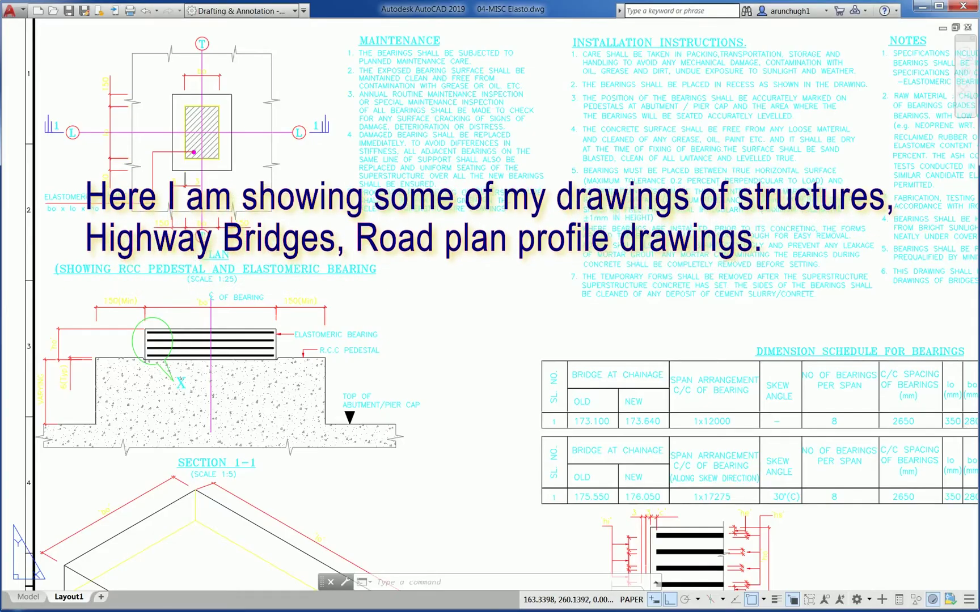
pyautogui.moveTo(377, 277)
pyautogui.mouseDown(button='middle')
pyautogui.moveTo(377, 297)
pyautogui.moveTo(367, 283)
pyautogui.mouseUp(button='middle')
pyautogui.moveTo(335, 328)
pyautogui.mouseDown(button='middle')
pyautogui.moveTo(343, 201)
pyautogui.moveTo(342, 226)
pyautogui.mouseUp(button='middle')
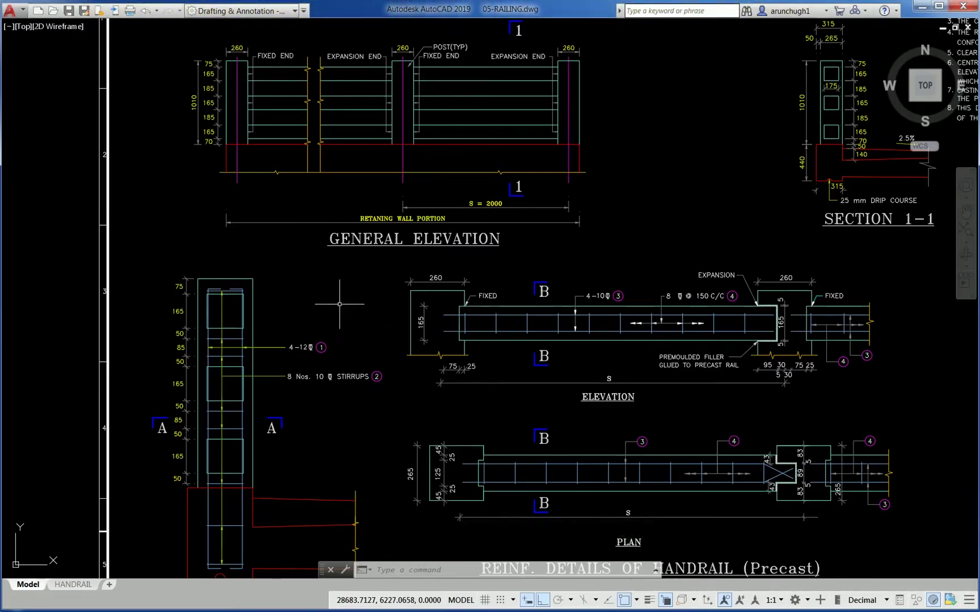
# Examine the railing drawing's general elevation and the reinforcement details of the precast handrail
pyautogui.moveTo(339, 305); pyautogui.dragTo(336, 313, button='middle')
pyautogui.moveTo(344, 366); pyautogui.dragTo(321, 326, button='middle')
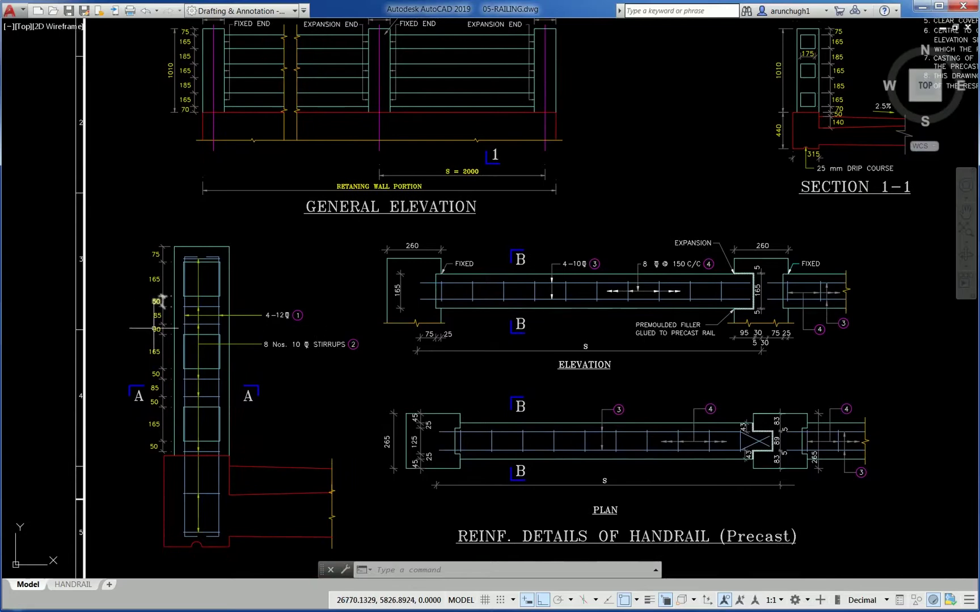
pyautogui.moveTo(357, 394); pyautogui.dragTo(103, 402, button='middle')
pyautogui.moveTo(561, 380)
pyautogui.mouseDown(button='middle')
pyautogui.moveTo(488, 405)
pyautogui.moveTo(454, 473)
pyautogui.moveTo(799, 437)
pyautogui.mouseUp(button='middle')
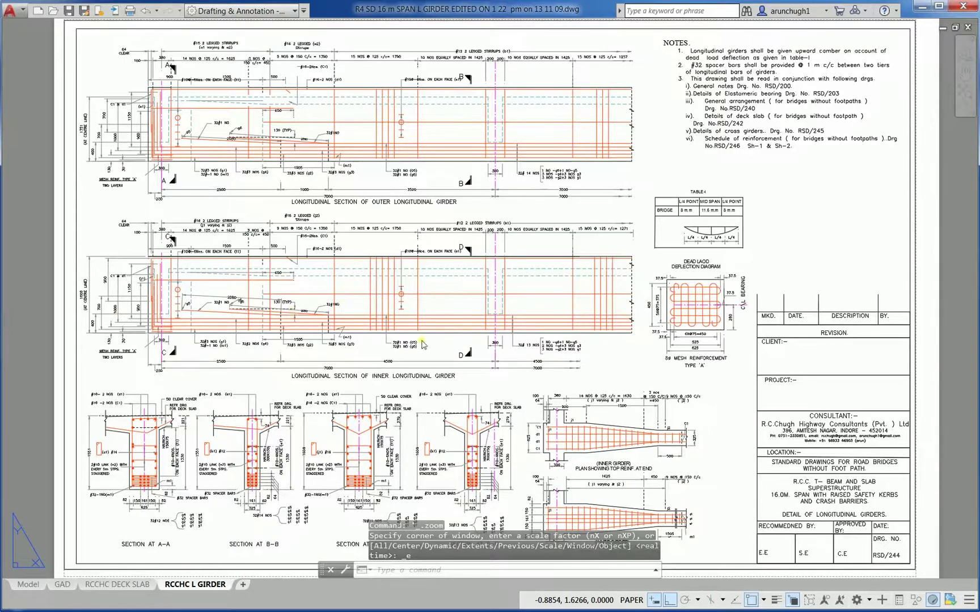
# Examine the 16 m span longitudinal girder sheet, including the girder sections, reinforcement details and title block
pyautogui.moveTo(474, 364); pyautogui.dragTo(393, 323, button='middle')
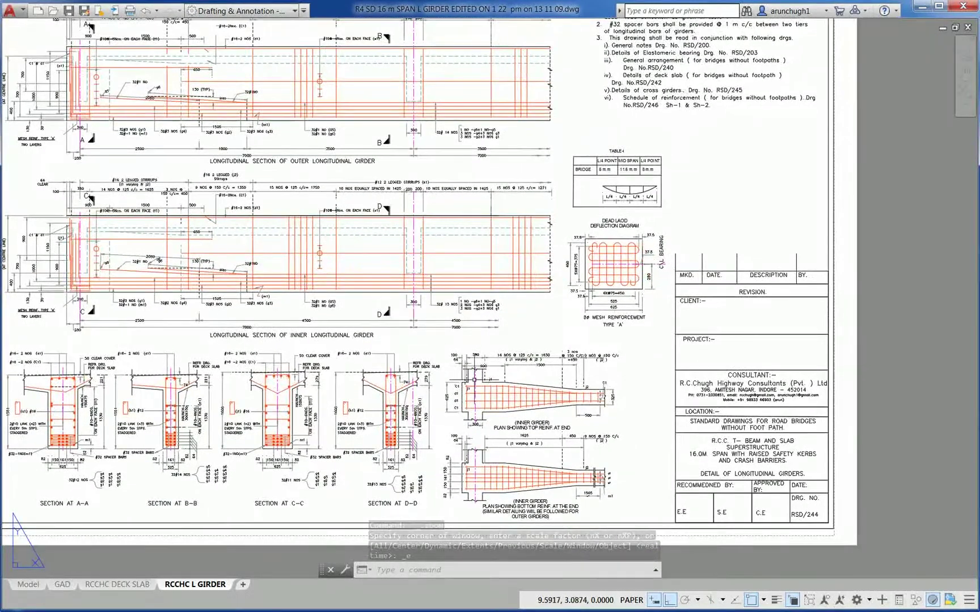
pyautogui.moveTo(528, 339)
pyautogui.mouseDown(button='middle')
pyautogui.moveTo(612, 397)
pyautogui.moveTo(638, 455)
pyautogui.mouseUp(button='middle')
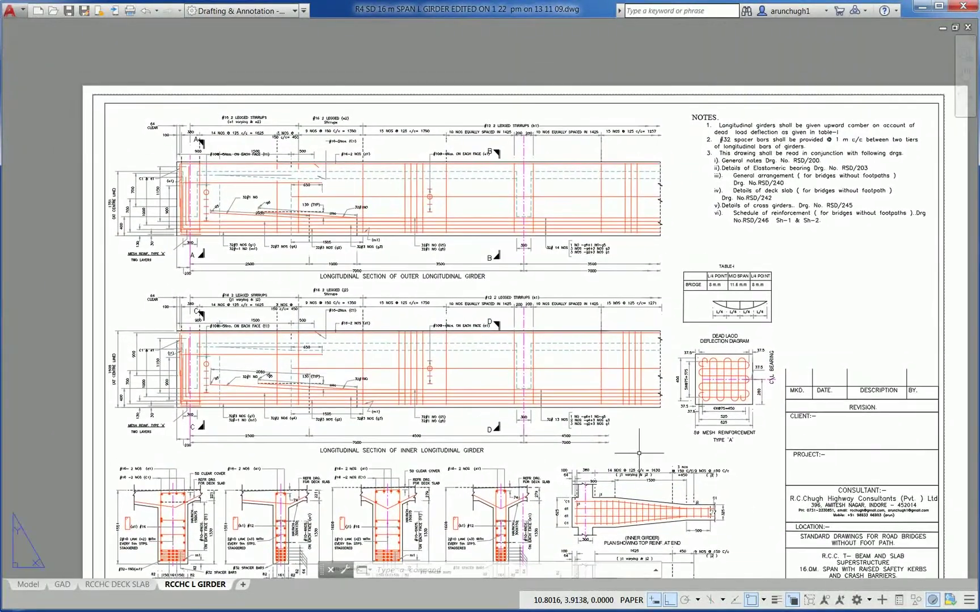
pyautogui.scroll(5, 847, 432)
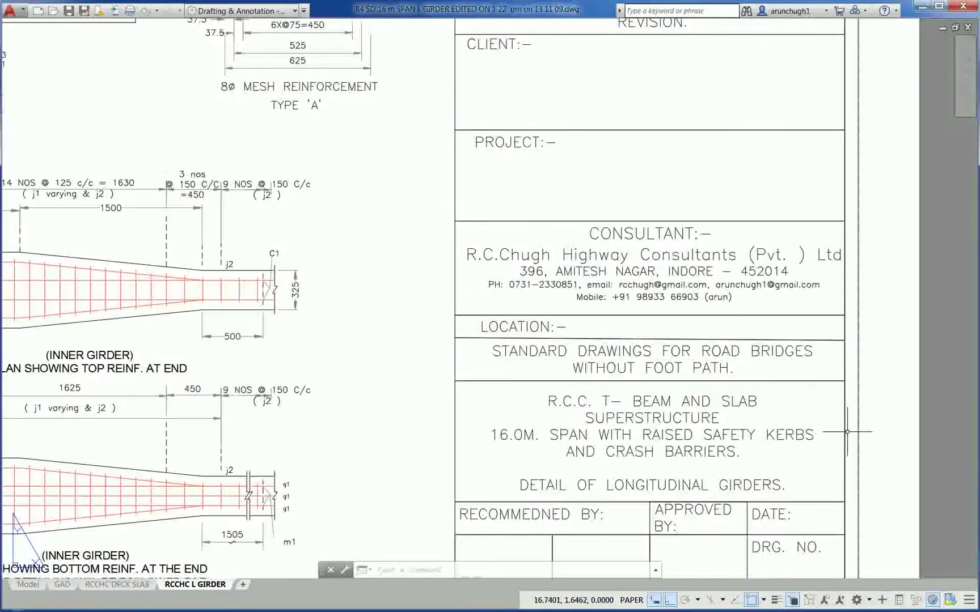
pyautogui.scroll(-6, 782, 390)
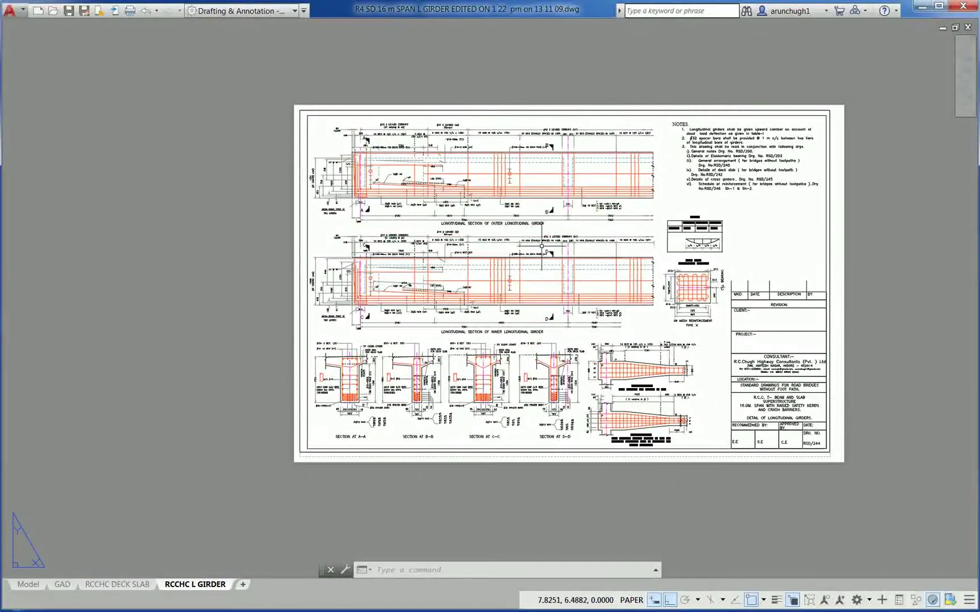
pyautogui.scroll(4, 545, 307)
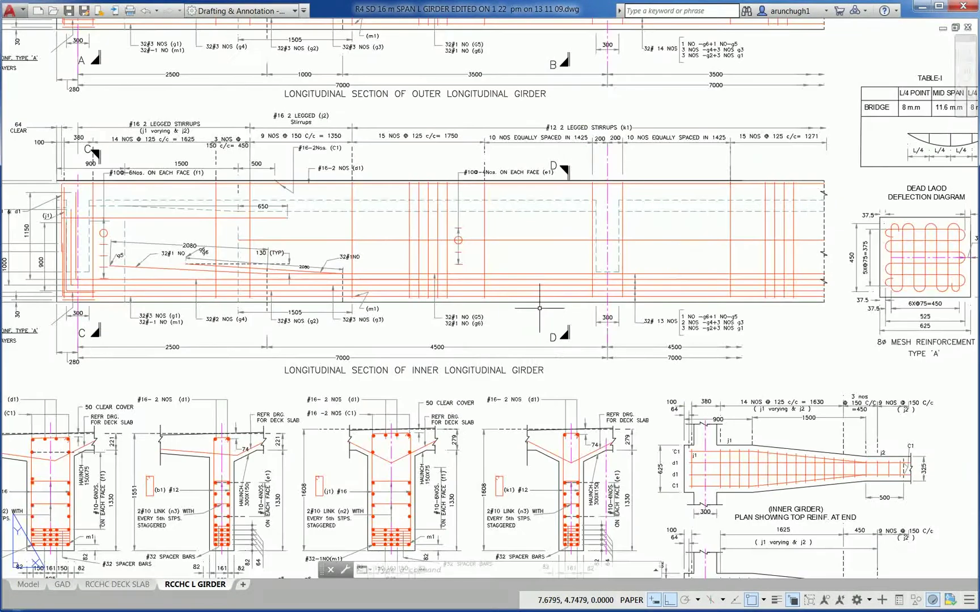
pyautogui.scroll(-3, 337, 338)
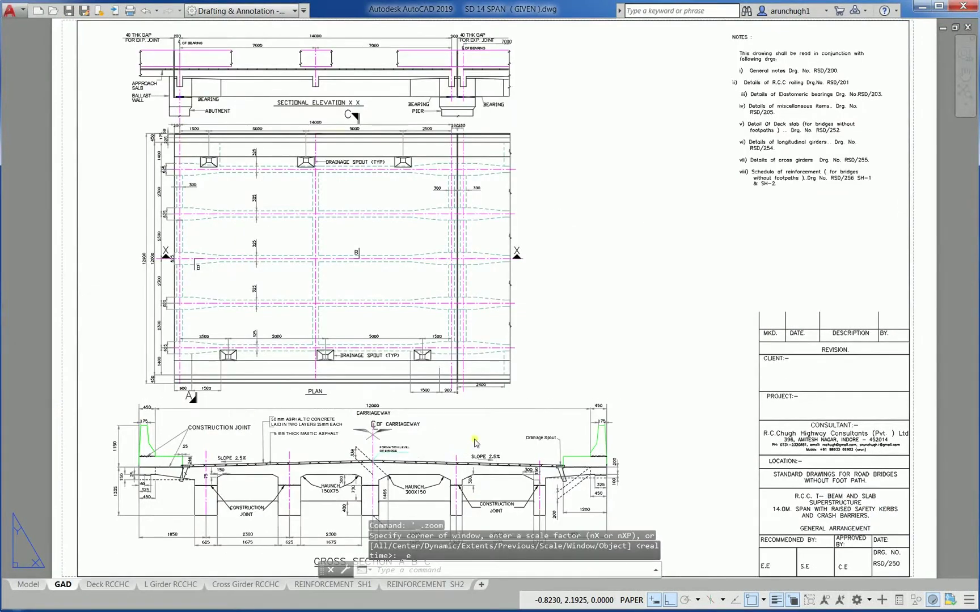
# Examine the sectional elevation, plan and cross section on the 14 m span general arrangement sheet
pyautogui.moveTo(593, 453); pyautogui.dragTo(576, 426, button='middle')
pyautogui.scroll(4, 856, 455)
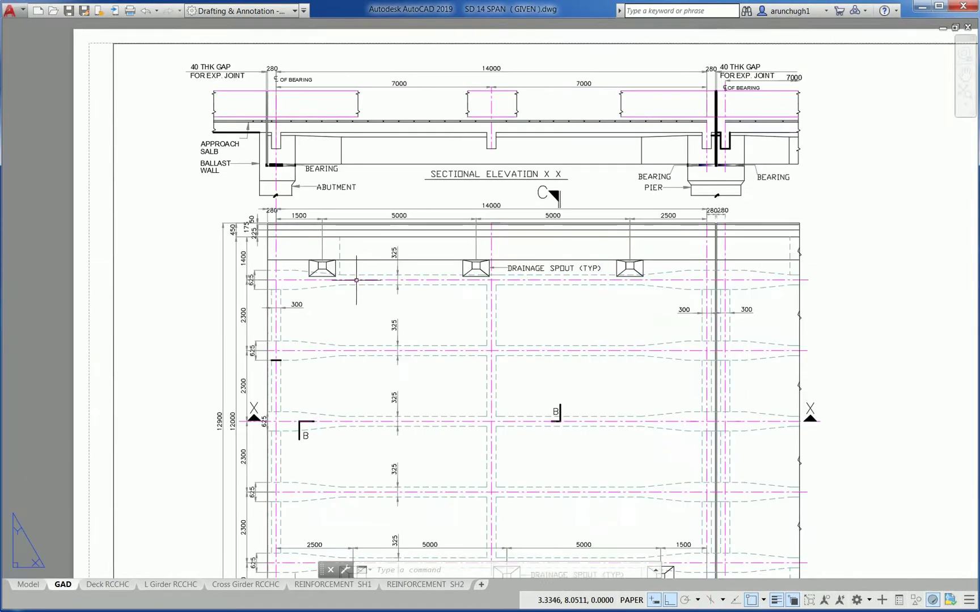
pyautogui.moveTo(357, 280); pyautogui.dragTo(323, 160, button='middle')
pyautogui.moveTo(374, 332); pyautogui.dragTo(336, 151, button='middle')
pyautogui.moveTo(381, 387); pyautogui.dragTo(337, 247, button='middle')
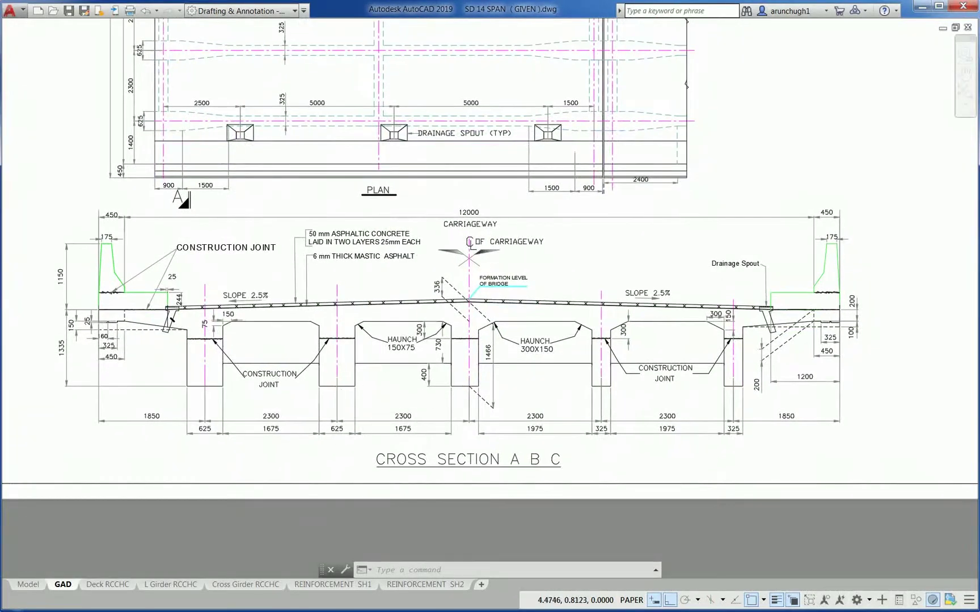
pyautogui.scroll(-2, 341, 412)
pyautogui.moveTo(563, 299); pyautogui.dragTo(661, 263, button='middle')
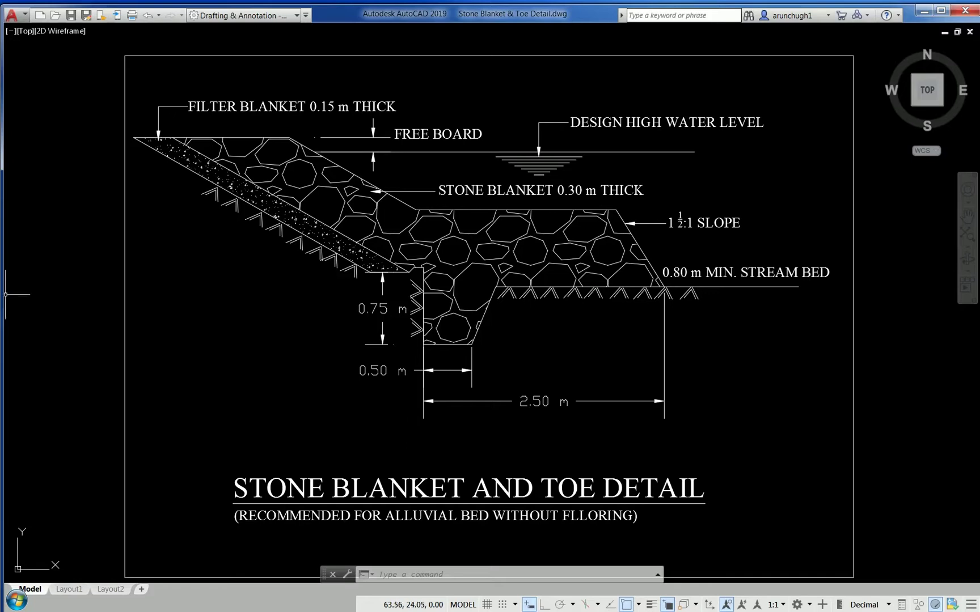
# Leave the stone blanket and toe detail drawing and inspect the title block of the Markandi bridge general arrangement drawing
pyautogui.hotkey('ctrl', 'F4')
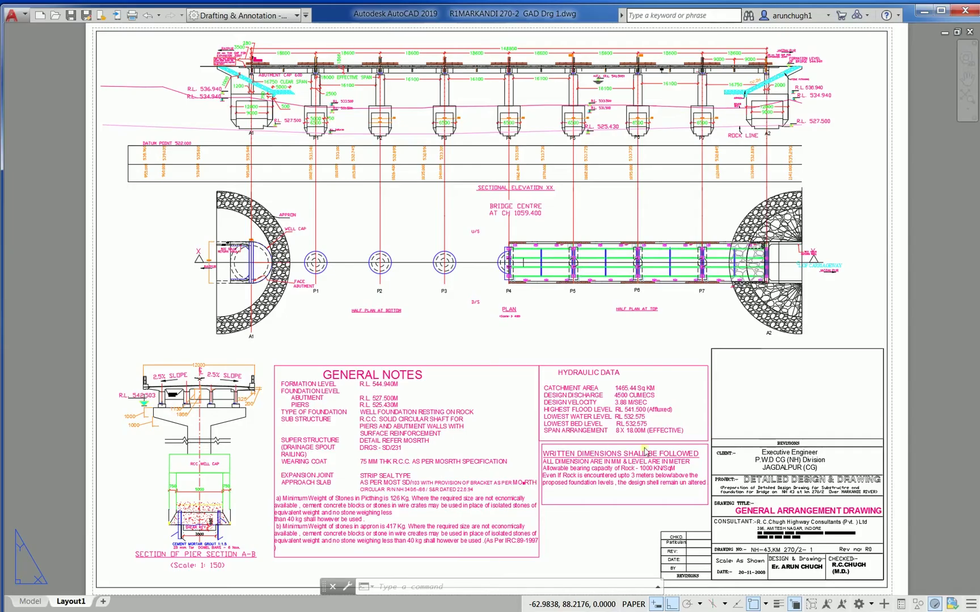
pyautogui.scroll(5, 814, 537)
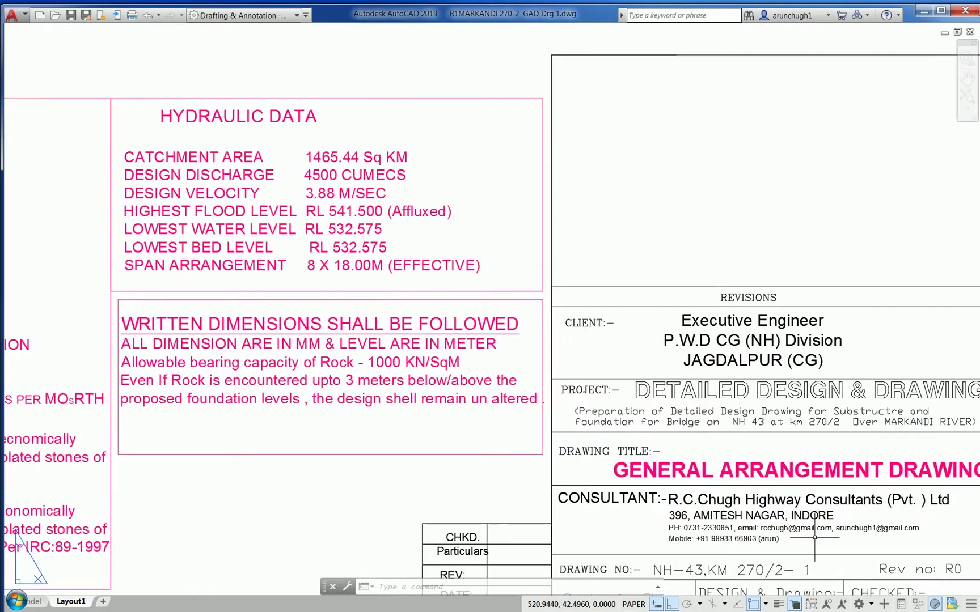
pyautogui.moveTo(825, 446); pyautogui.dragTo(678, 481, button='middle')
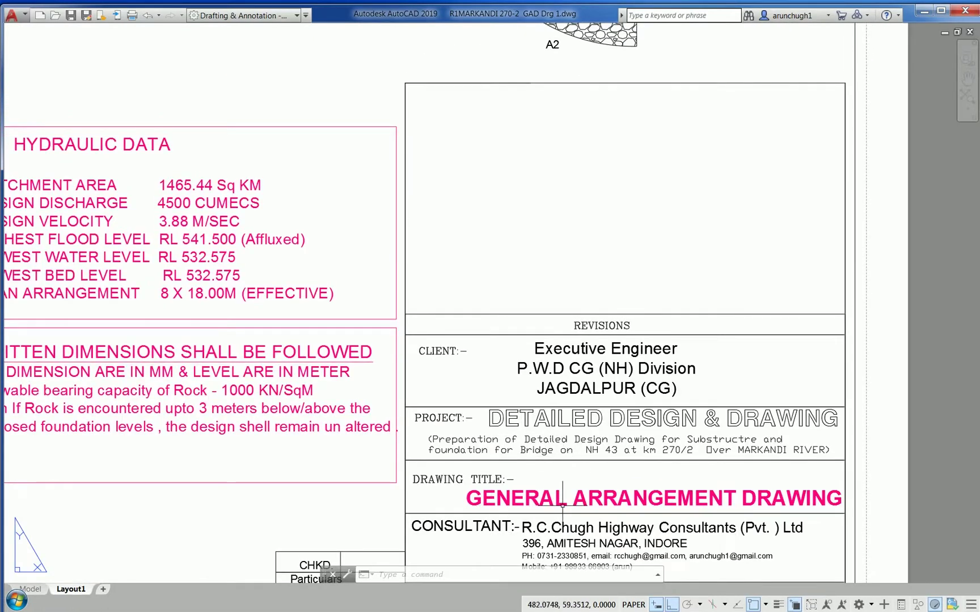
pyautogui.scroll(-5, 748, 458)
# Examine the Markandi bridge's sectional elevation, plan, general notes, hydraulic data and pier section A-B
pyautogui.moveTo(400, 352); pyautogui.dragTo(605, 399, button='middle')
pyautogui.moveTo(447, 342); pyautogui.dragTo(413, 410, button='middle')
pyautogui.scroll(2, 642, 251)
pyautogui.moveTo(635, 284); pyautogui.dragTo(602, 323, button='middle')
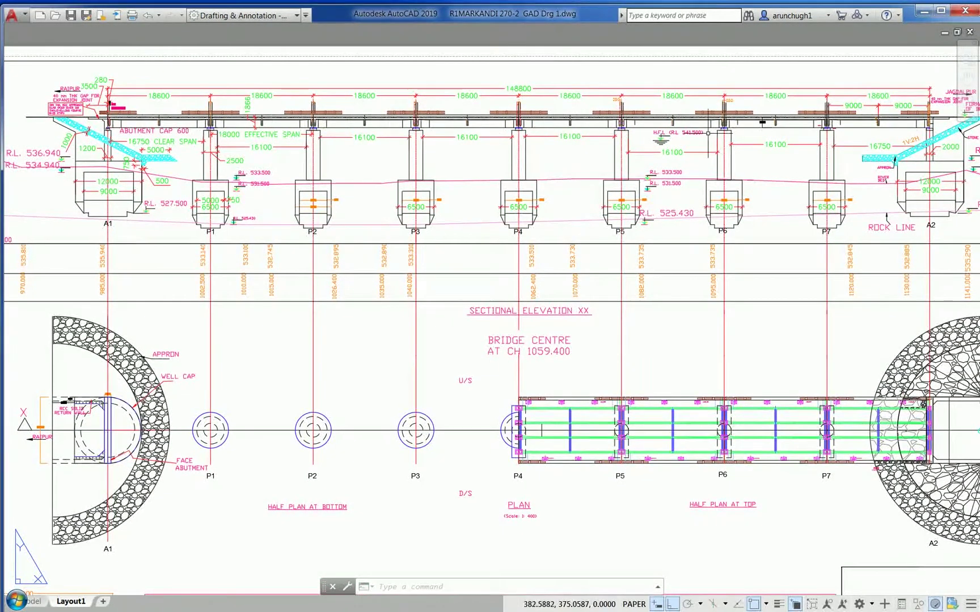
pyautogui.moveTo(634, 349); pyautogui.dragTo(636, 195, button='middle')
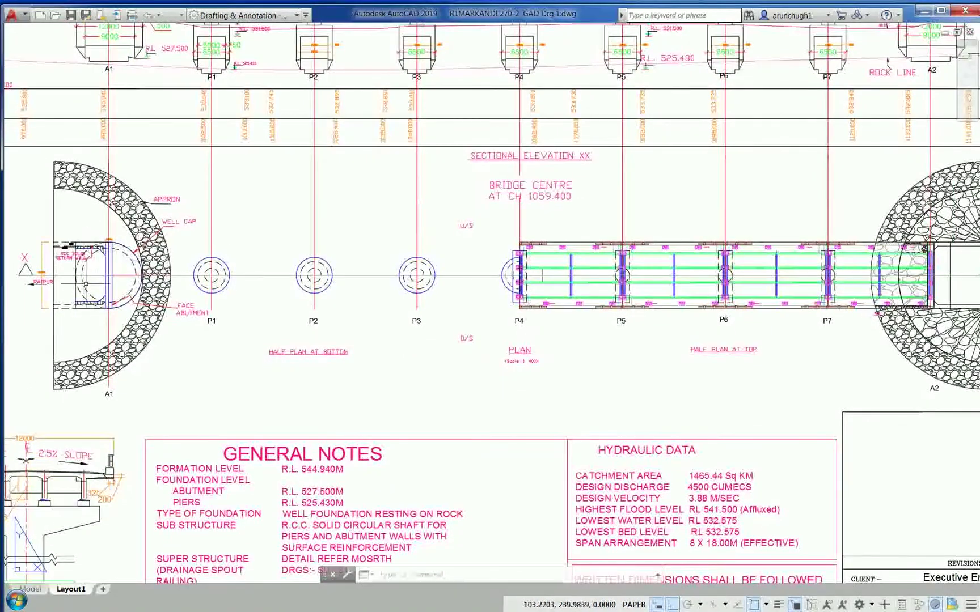
pyautogui.moveTo(745, 368)
pyautogui.mouseDown(button='middle')
pyautogui.moveTo(646, 363)
pyautogui.moveTo(534, 341)
pyautogui.mouseUp(button='middle')
pyautogui.moveTo(497, 372); pyautogui.dragTo(748, 362, button='middle')
pyautogui.moveTo(644, 385); pyautogui.dragTo(702, 186, button='middle')
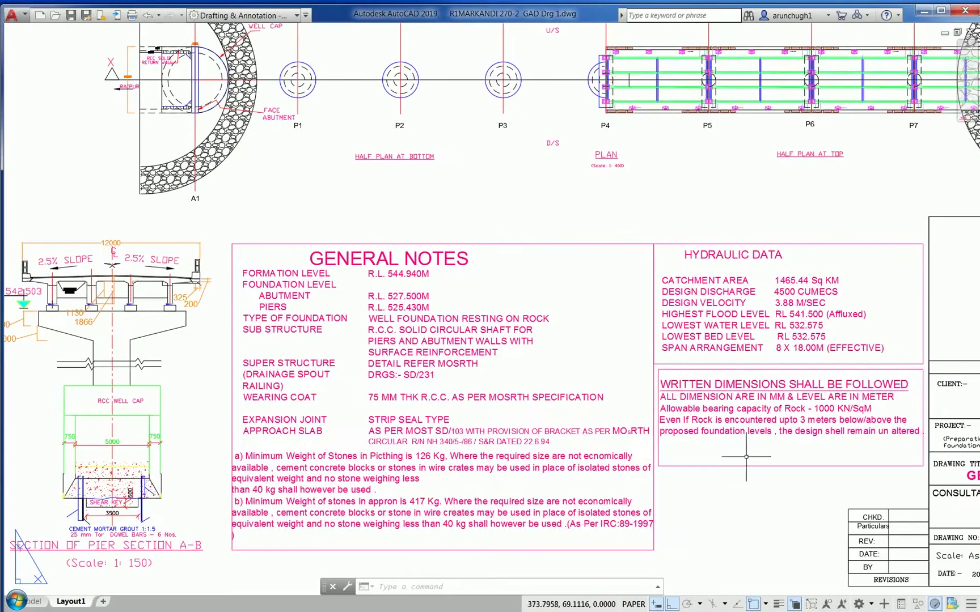
pyautogui.moveTo(361, 372); pyautogui.dragTo(606, 346, button='middle')
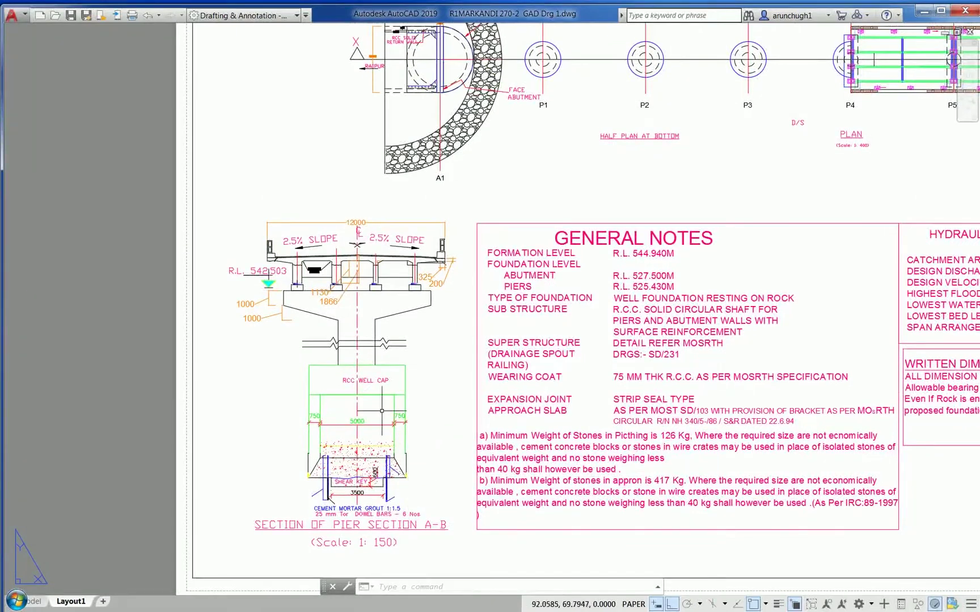
pyautogui.moveTo(426, 191); pyautogui.dragTo(244, 319, button='middle')
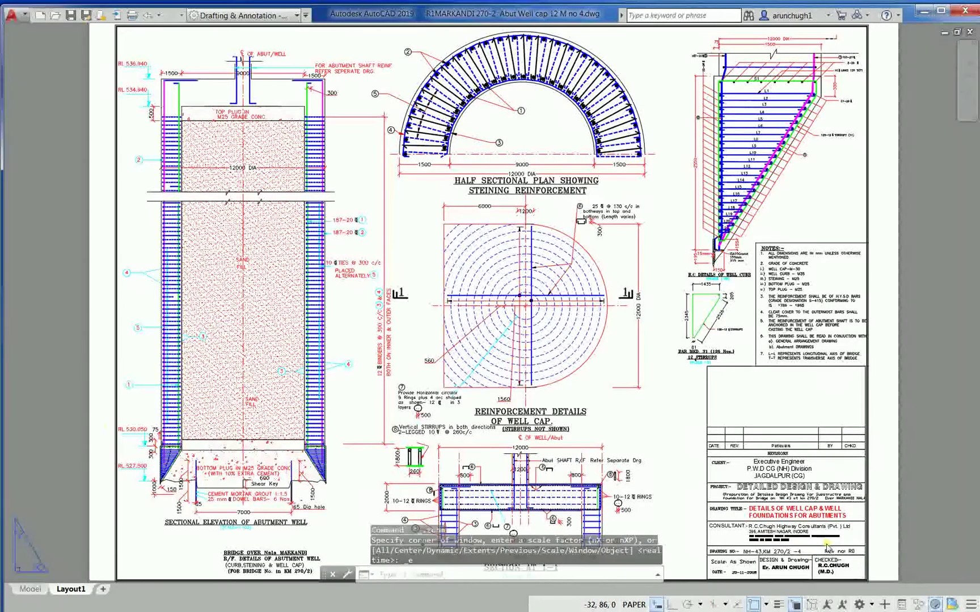
# Inspect the abutment well cap sheet's title block, well cap reinforcement details and sectional elevation of the abutment well
pyautogui.scroll(5, 828, 547)
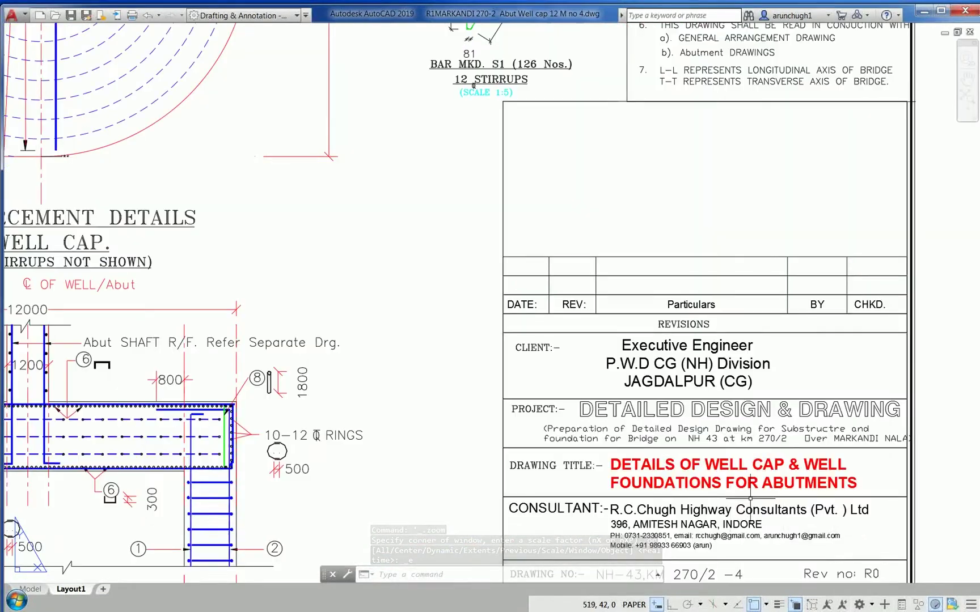
pyautogui.middleClick(889, 494)
pyautogui.middleClick(888, 494)
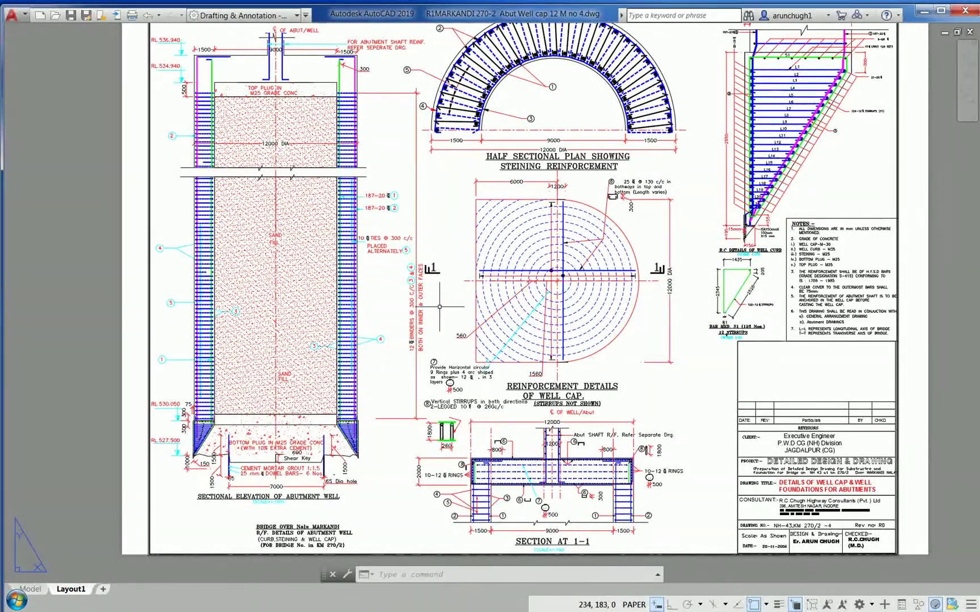
pyautogui.moveTo(403, 304); pyautogui.dragTo(379, 330, button='middle')
pyautogui.scroll(4, 732, 266)
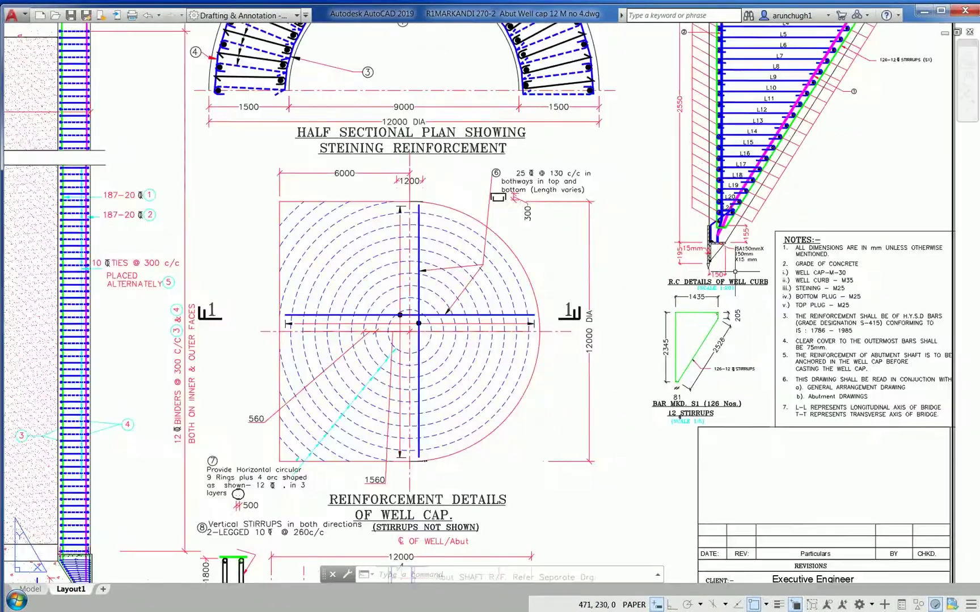
pyautogui.scroll(-4, 717, 334)
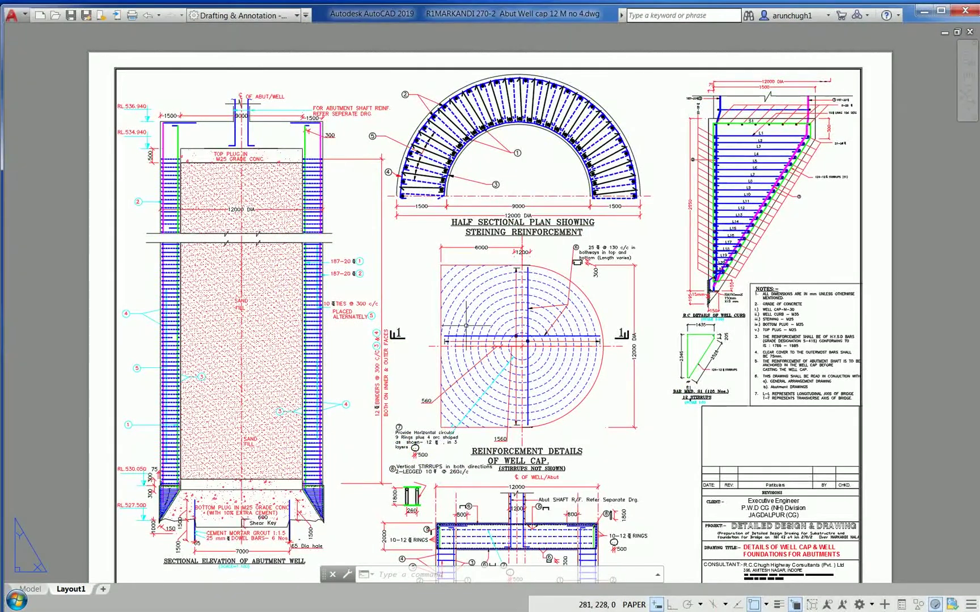
pyautogui.scroll(4, 140, 530)
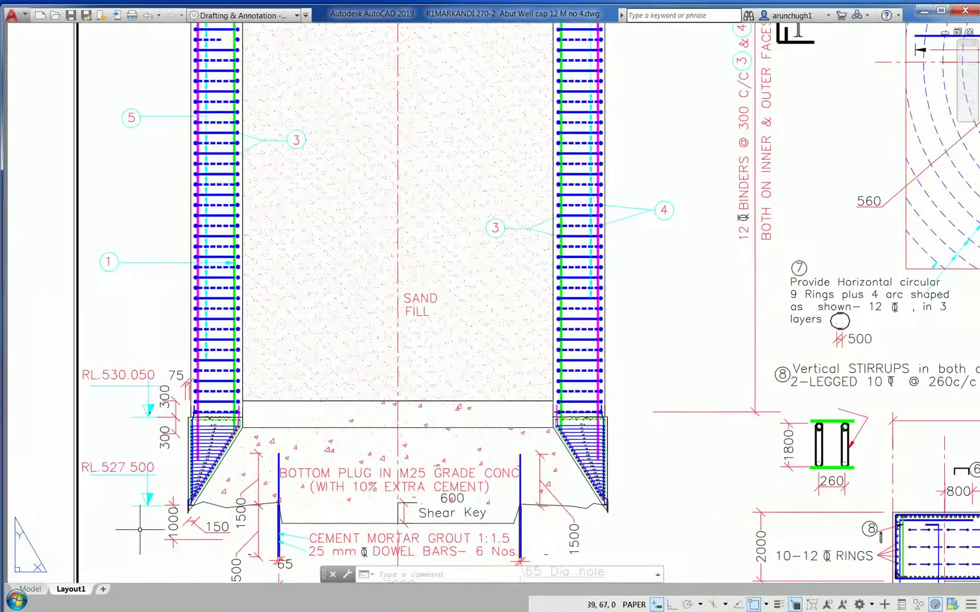
pyautogui.scroll(-4, 156, 475)
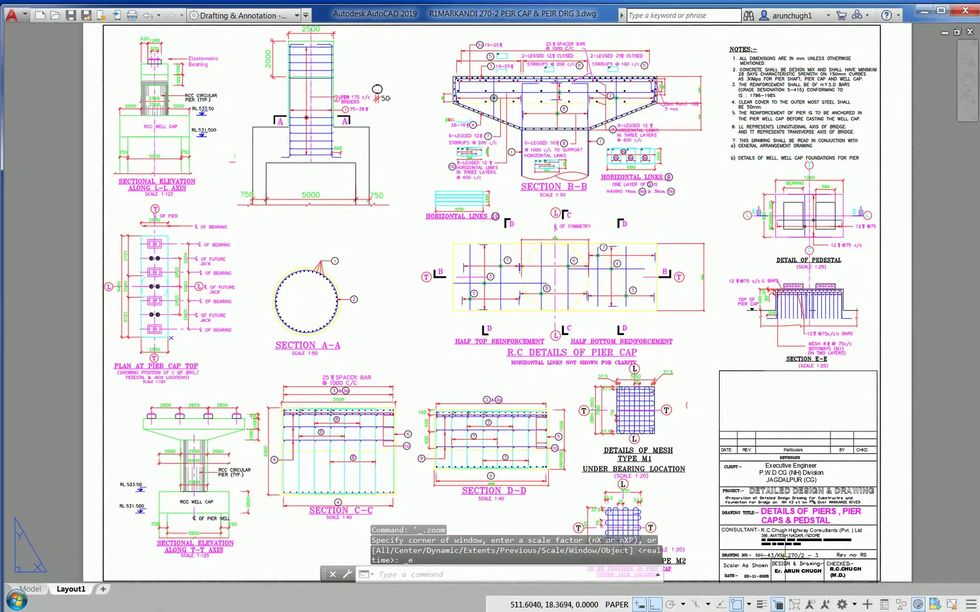
# Inspect the pier and pier cap drawing's title block and look over its sections and reinforcement details
pyautogui.scroll(6, 825, 541)
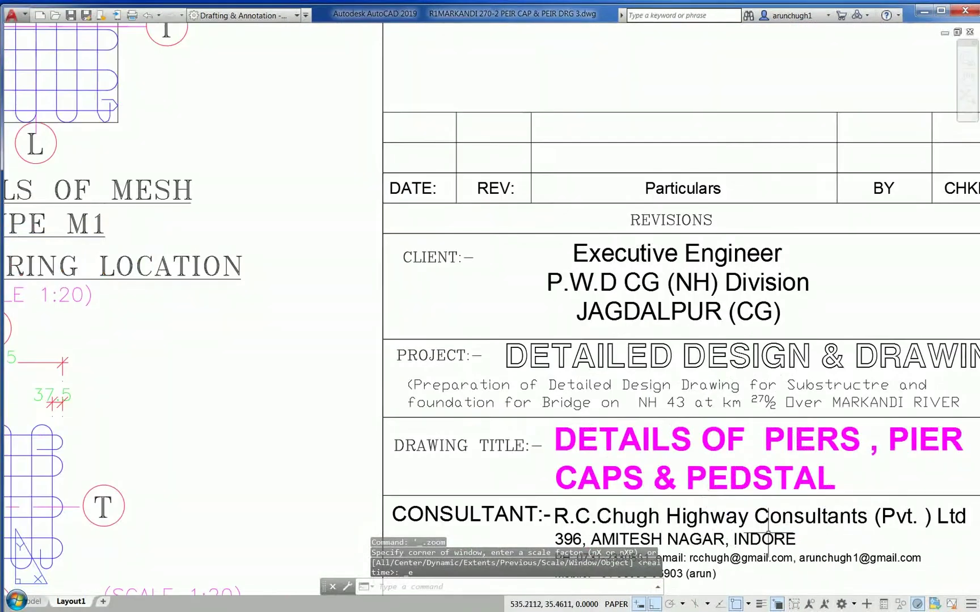
pyautogui.middleClick(794, 543)
pyautogui.middleClick(794, 543)
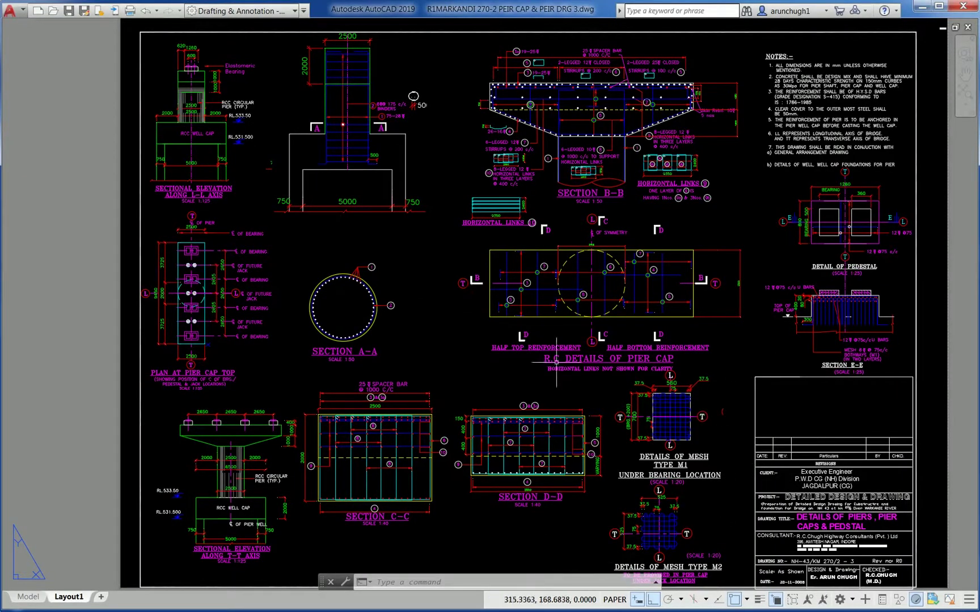
pyautogui.scroll(3, 651, 372)
pyautogui.scroll(-6, 563, 346)
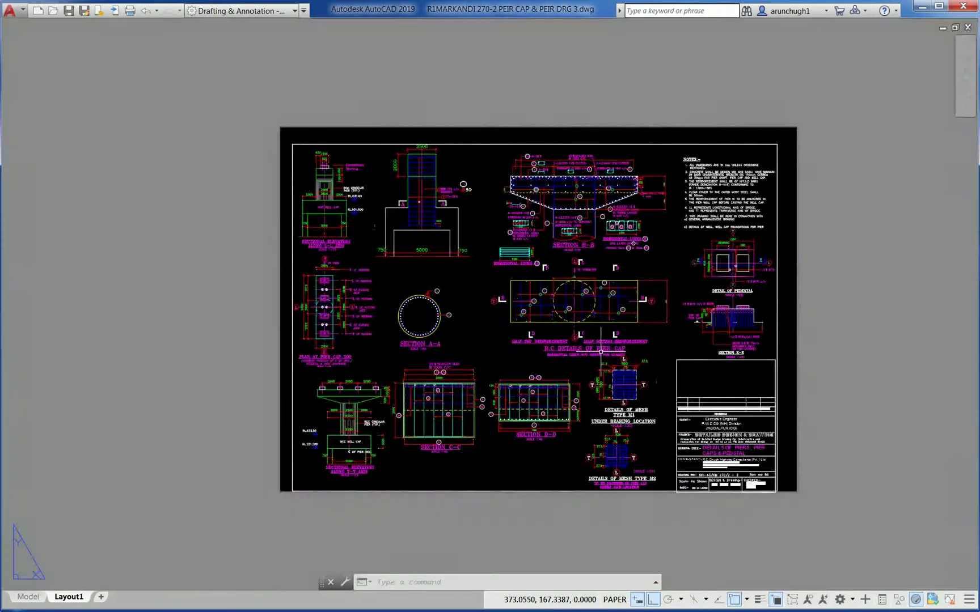
pyautogui.scroll(2, 387, 326)
# Switch to the soil profile drawing and then the slab culvert drawing to view the bore hole details and culvert sheet
pyautogui.hotkey('ctrl', 'Tab')
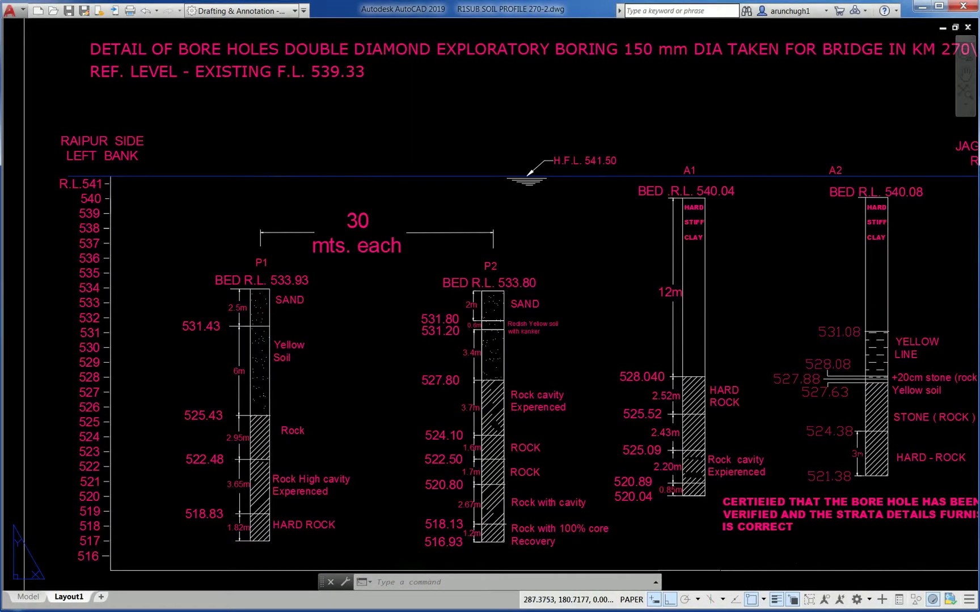
pyautogui.moveTo(573, 438)
pyautogui.mouseDown(button='middle')
pyautogui.moveTo(468, 452)
pyautogui.moveTo(589, 438)
pyautogui.mouseUp(button='middle')
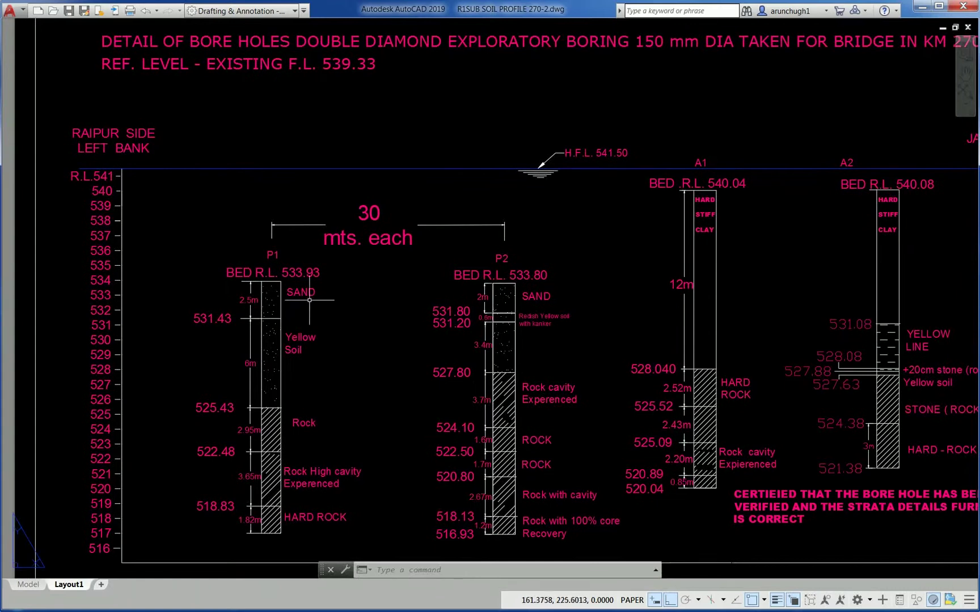
pyautogui.hotkey('ctrl', 'Tab')
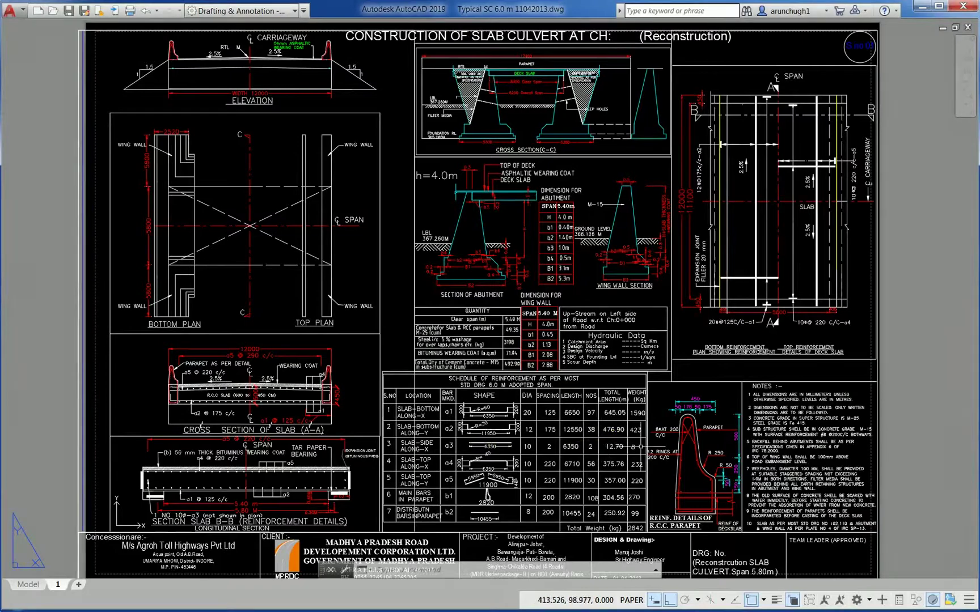
pyautogui.moveTo(700, 436); pyautogui.dragTo(671, 449, button='middle')
pyautogui.moveTo(460, 319); pyautogui.dragTo(459, 325, button='middle')
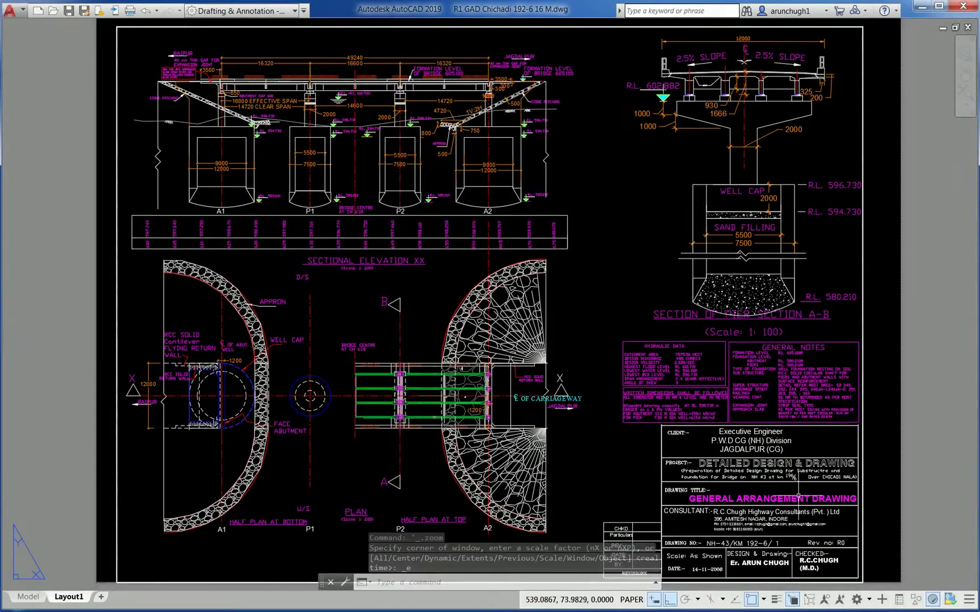
# Examine the Chichadi bridge's Sectional Elevation XX and its half plans at bottom and top
pyautogui.scroll(1, 793, 506)
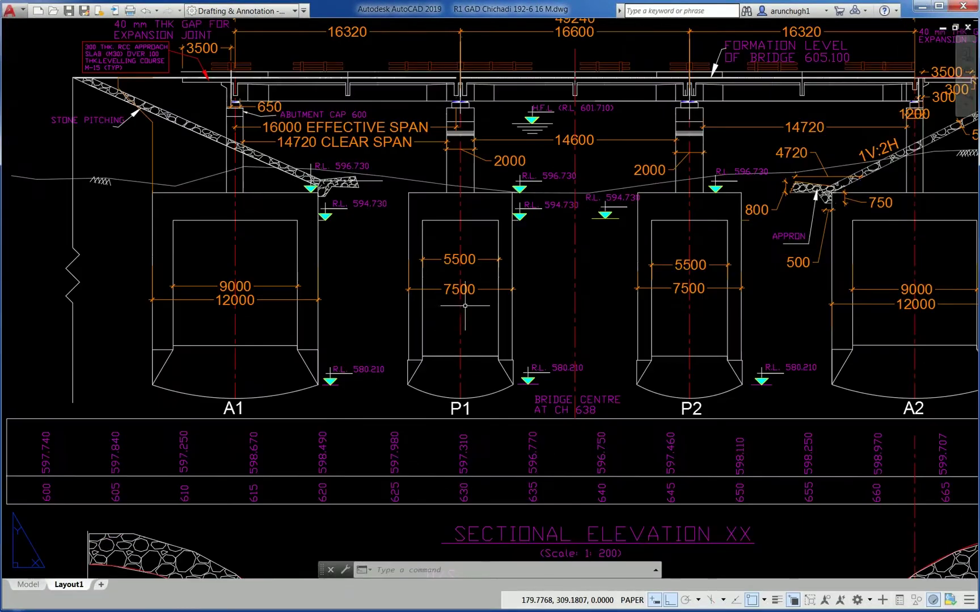
pyautogui.moveTo(465, 306)
pyautogui.mouseDown(button='middle')
pyautogui.moveTo(411, 309)
pyautogui.moveTo(391, 338)
pyautogui.mouseUp(button='middle')
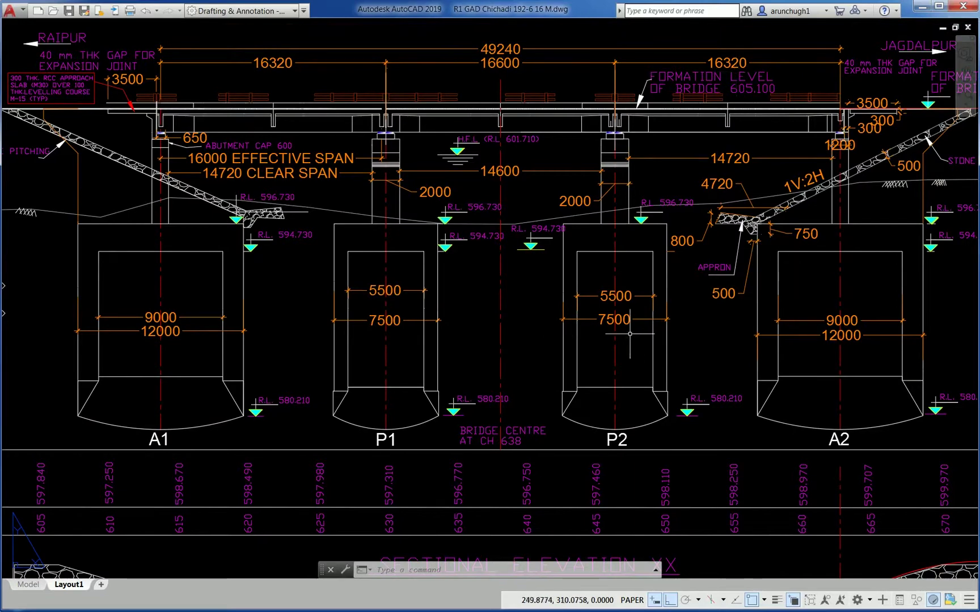
pyautogui.moveTo(332, 418); pyautogui.dragTo(320, 110, button='middle')
pyautogui.moveTo(343, 439); pyautogui.dragTo(357, 199, button='middle')
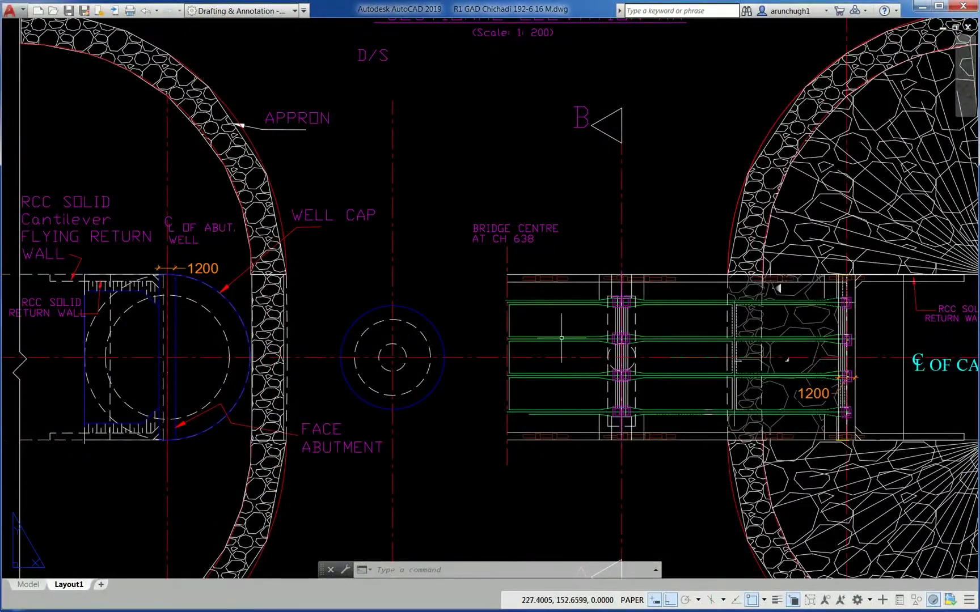
pyautogui.moveTo(470, 438); pyautogui.dragTo(431, 320, button='middle')
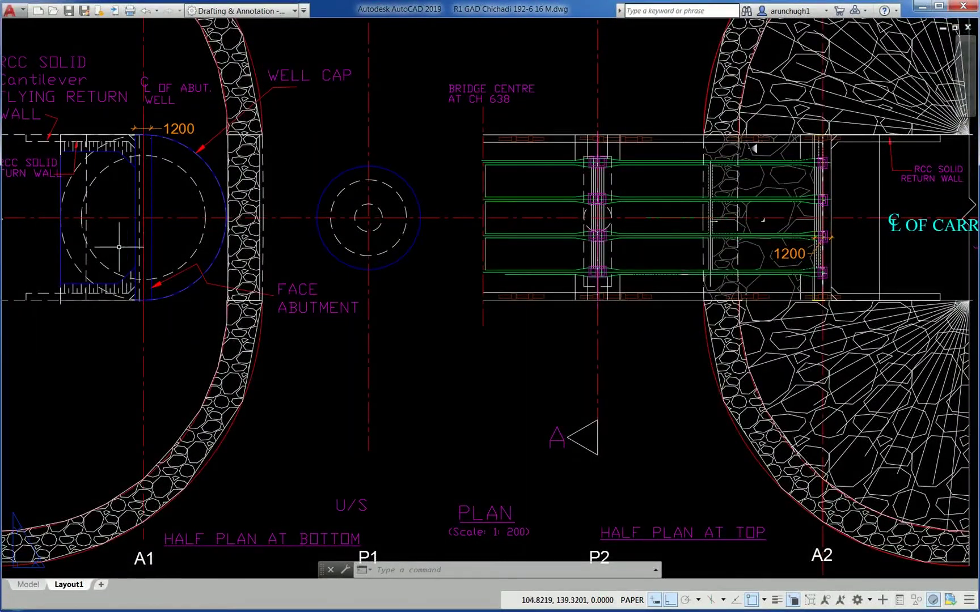
pyautogui.moveTo(316, 242); pyautogui.dragTo(316, 270, button='middle')
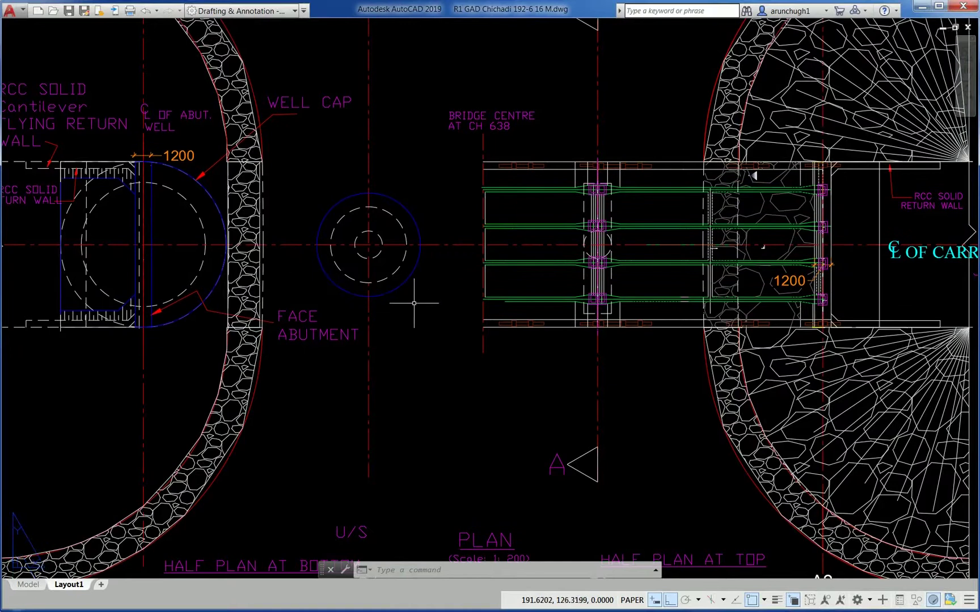
# Look over the Chichadi sheet's hydraulic data, general notes, title block and pier section A-B
pyautogui.scroll(-3, 414, 306)
pyautogui.moveTo(404, 268); pyautogui.dragTo(298, 278, button='middle')
pyautogui.scroll(2, 664, 233)
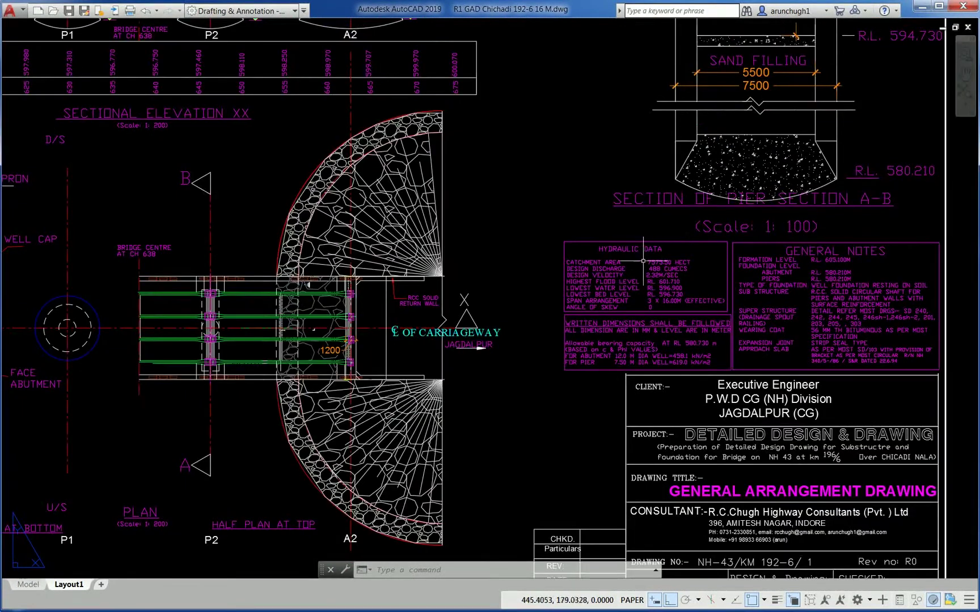
pyautogui.scroll(-1, 651, 306)
pyautogui.moveTo(593, 249); pyautogui.dragTo(632, 362, button='middle')
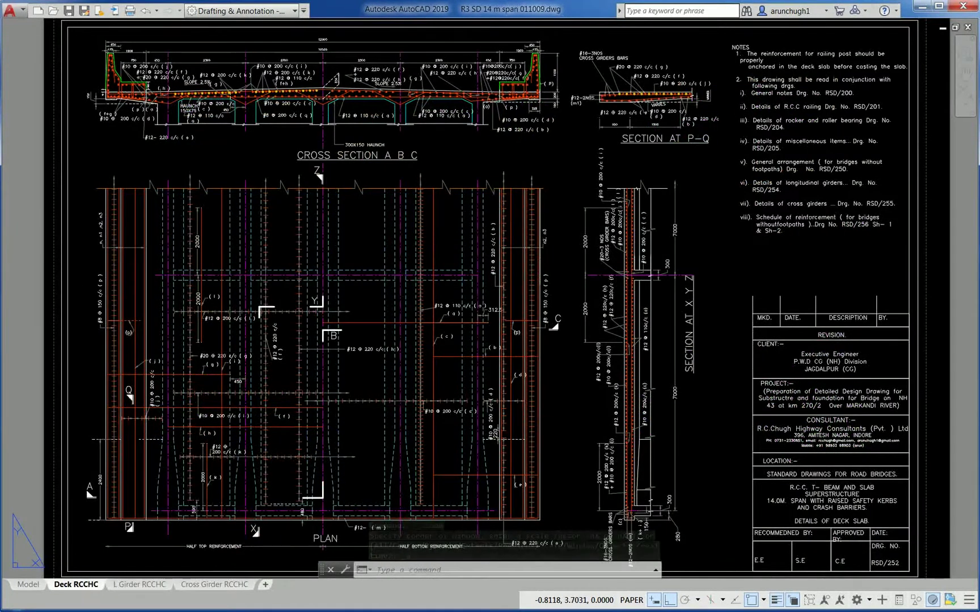
# View the L Girder RCCHC and Cross Girder RCCHC layouts of the 14 m span bridge, fitting the cross girder sheet to view
pyautogui.click(129, 584)
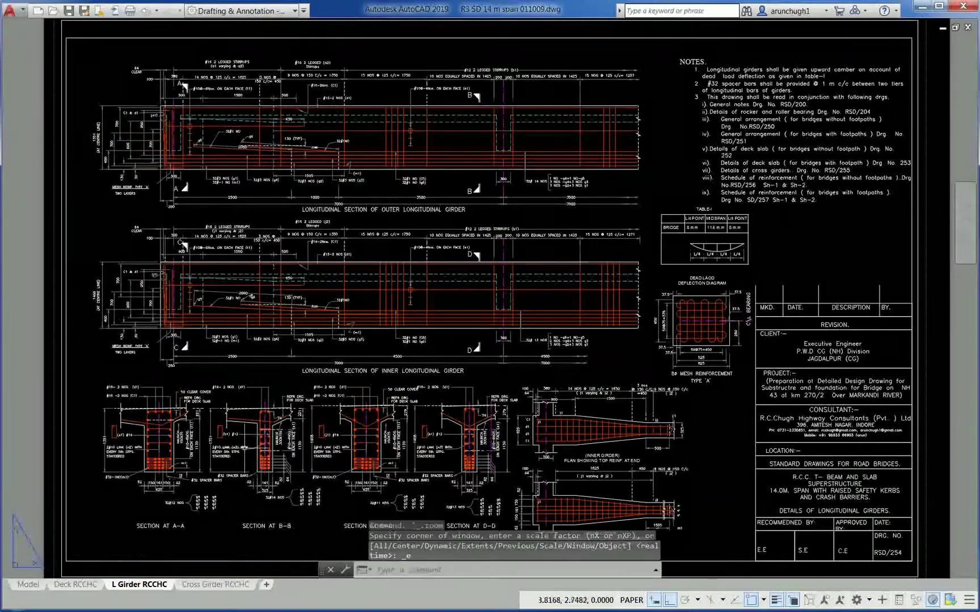
pyautogui.moveTo(215, 589)
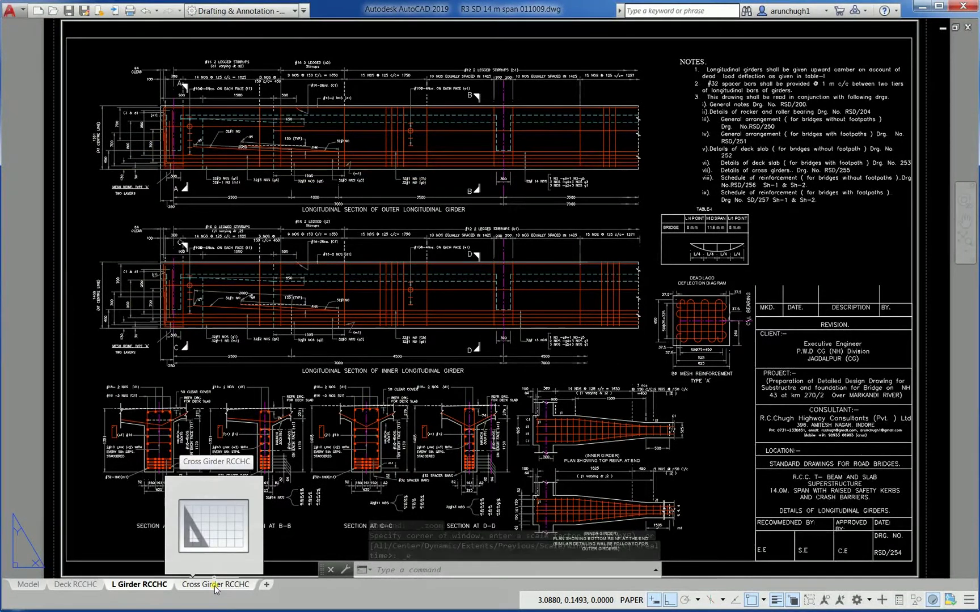
pyautogui.click(216, 586)
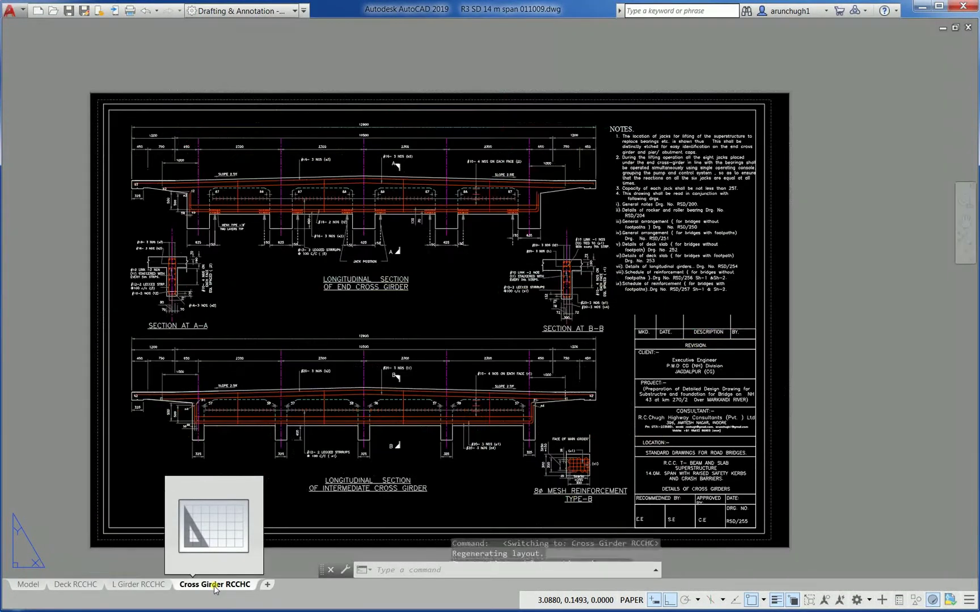
pyautogui.middleClick(334, 413)
pyautogui.middleClick(333, 412)
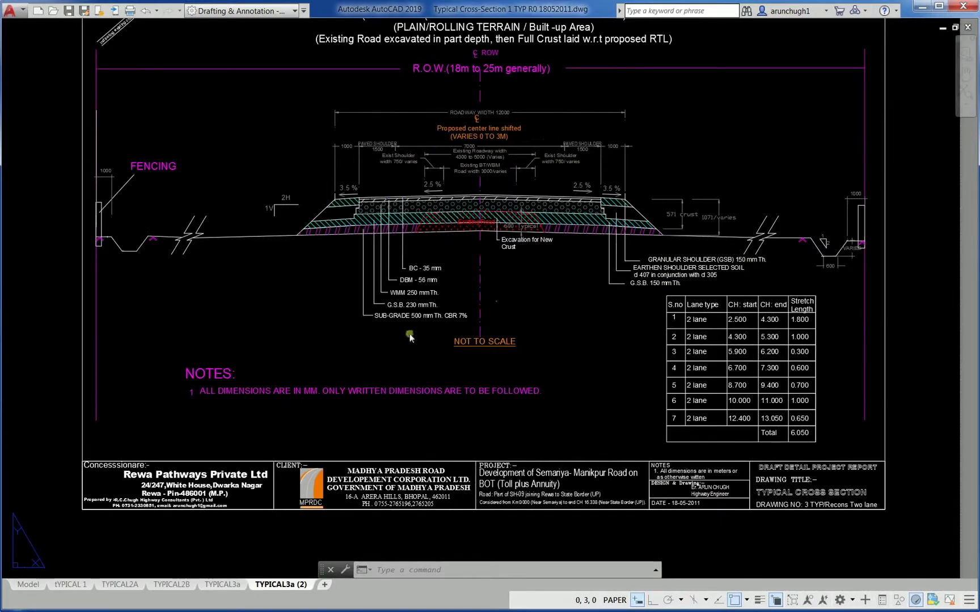
# Inspect the Semariya Mankipur road's typical two-lane cross-section, including its crust layers, shoulders and lane stretch table
pyautogui.moveTo(417, 336); pyautogui.dragTo(416, 368, button='middle')
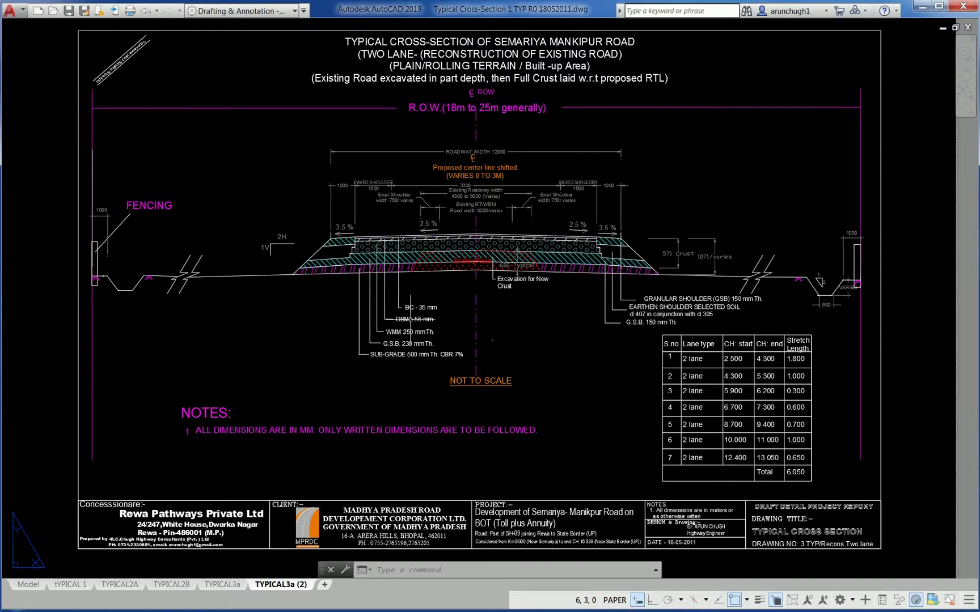
pyautogui.scroll(4, 498, 226)
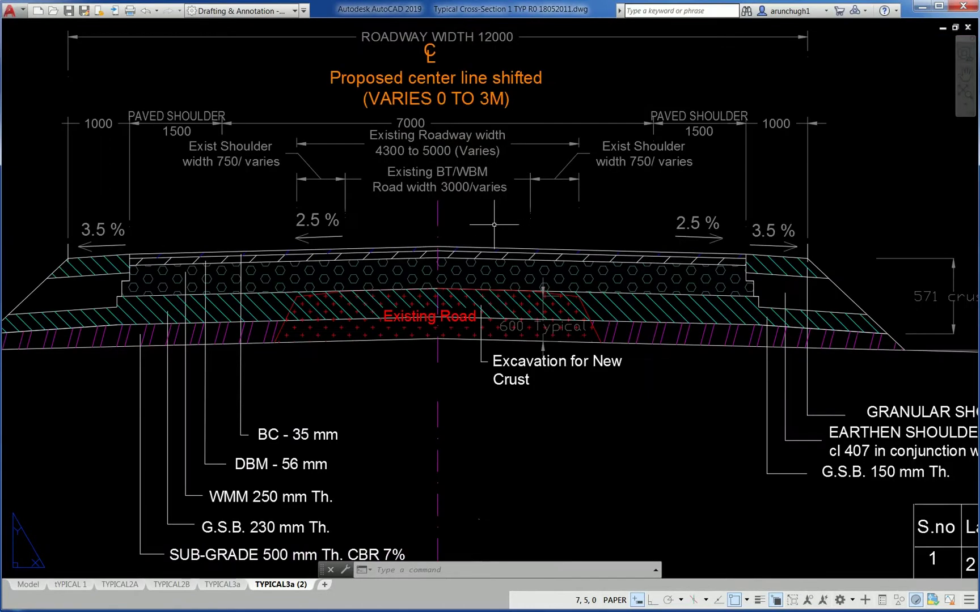
pyautogui.scroll(-2, 312, 477)
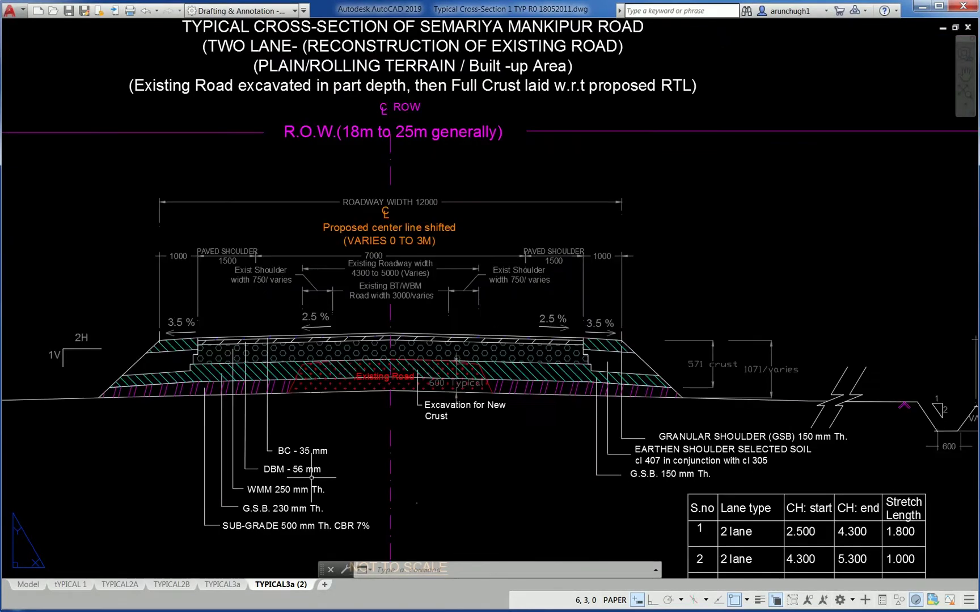
pyautogui.scroll(-2, 339, 484)
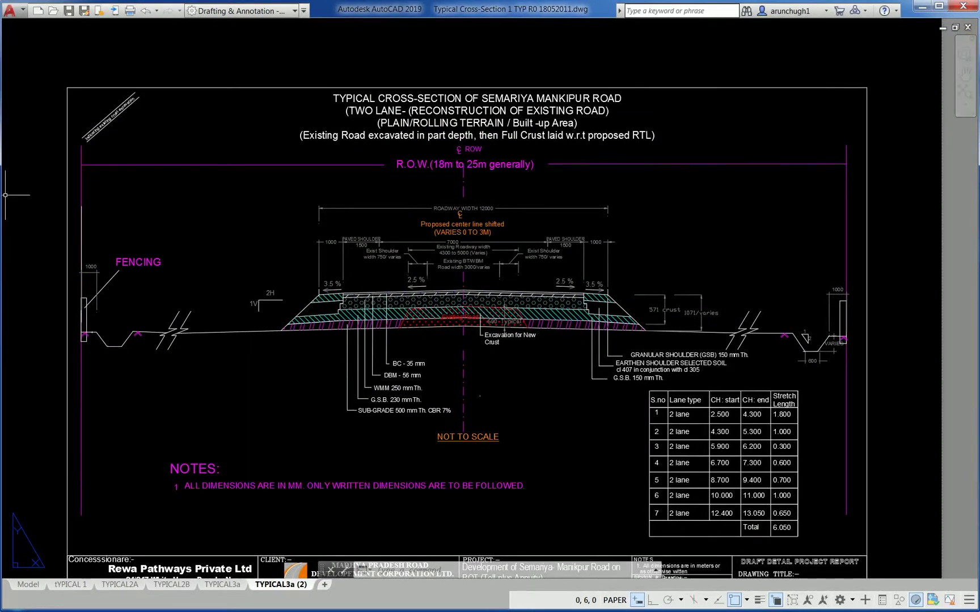
# Switch to the toll plaza drawing and inspect Cross Section AA of the 2+2 lane toll plaza
pyautogui.hotkey('ctrl', 'Tab')
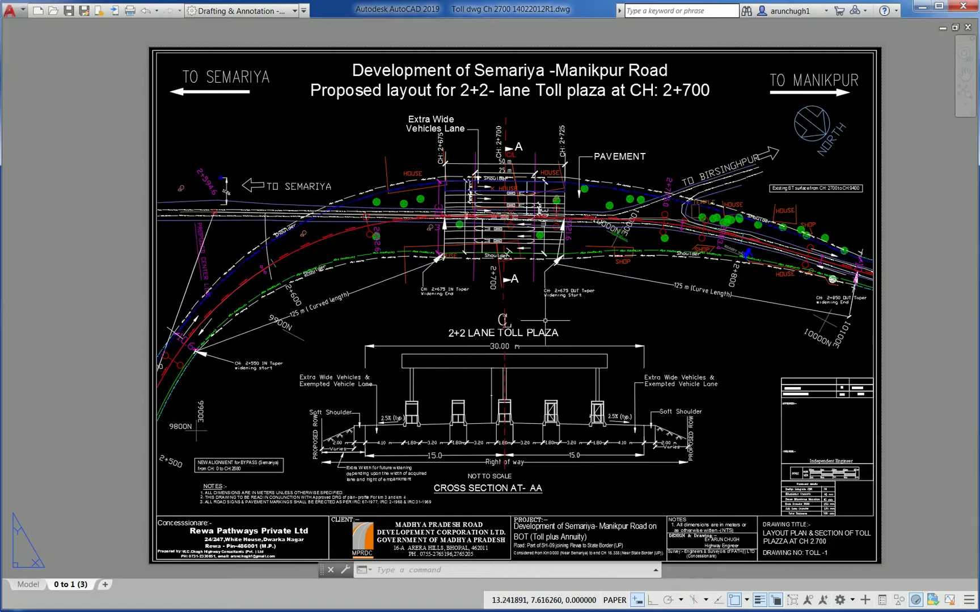
pyautogui.scroll(2, 477, 357)
pyautogui.scroll(3, 445, 431)
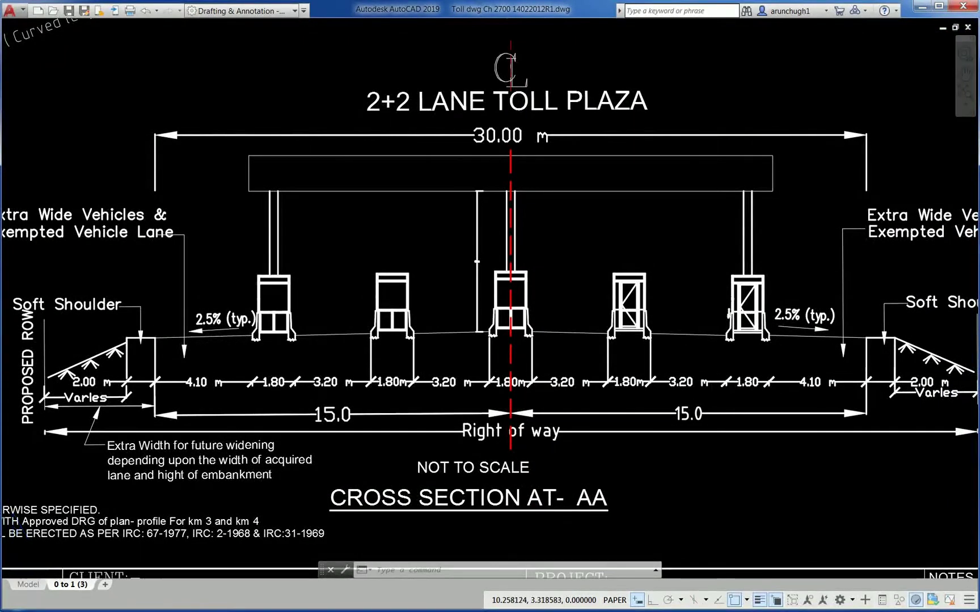
pyautogui.scroll(-4, 397, 383)
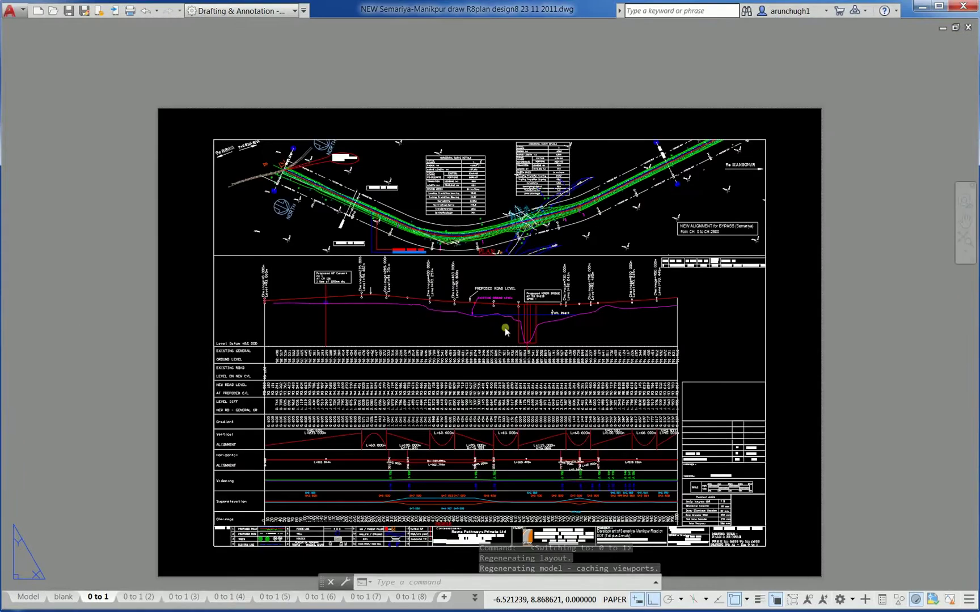
# Fit the 0 to 1 plan and profile sheet to view and inspect its profile data, pavement details and title block
pyautogui.middleClick(506, 330)
pyautogui.middleClick(506, 330)
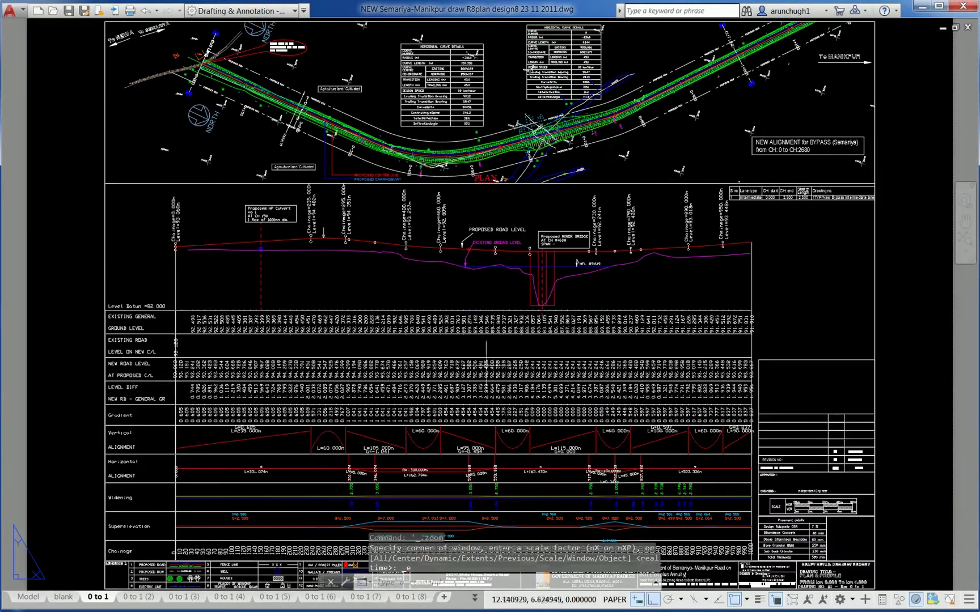
pyautogui.moveTo(530, 458); pyautogui.dragTo(540, 390, button='middle')
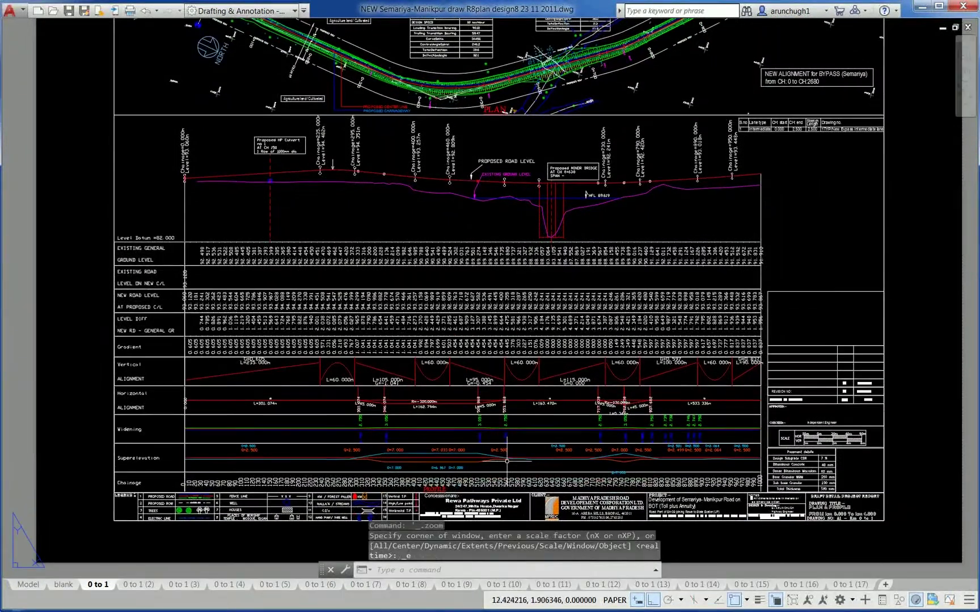
pyautogui.scroll(6, 803, 525)
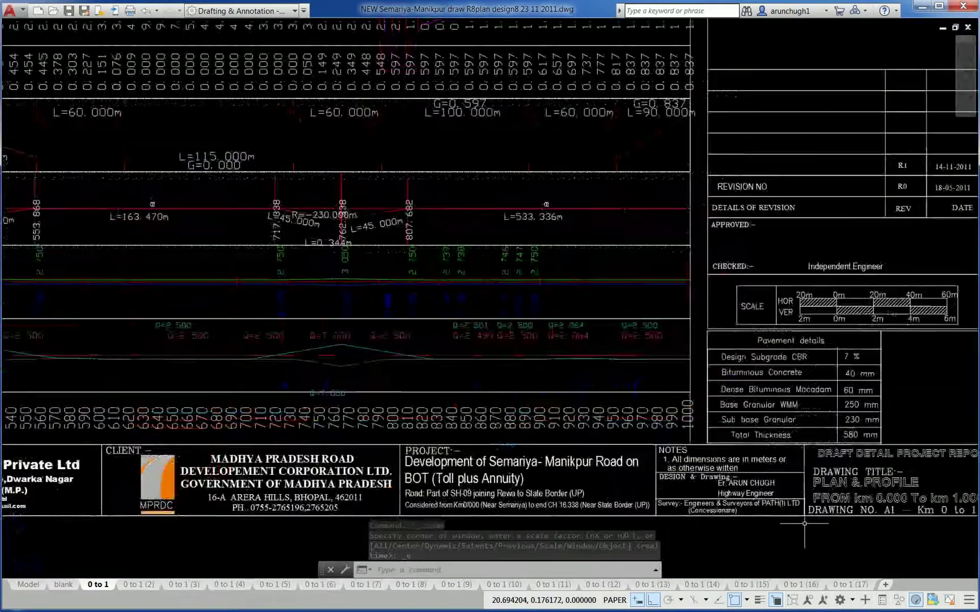
pyautogui.scroll(-6, 803, 525)
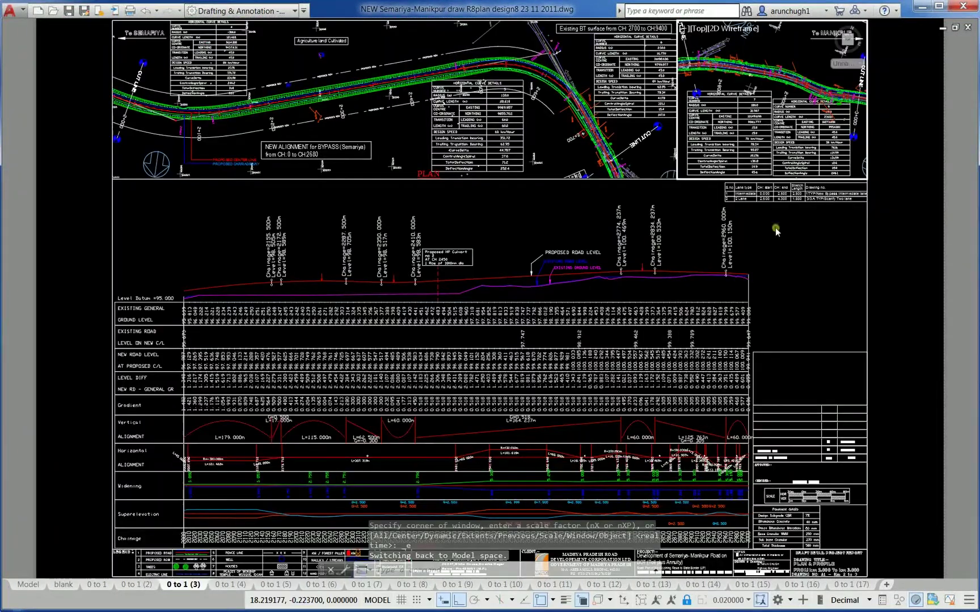
# Examine the road alignment on the 0 to 1 (3) sheet, including the horizontal curve details and the stretch towards chainage 2+700
pyautogui.click(800, 223)
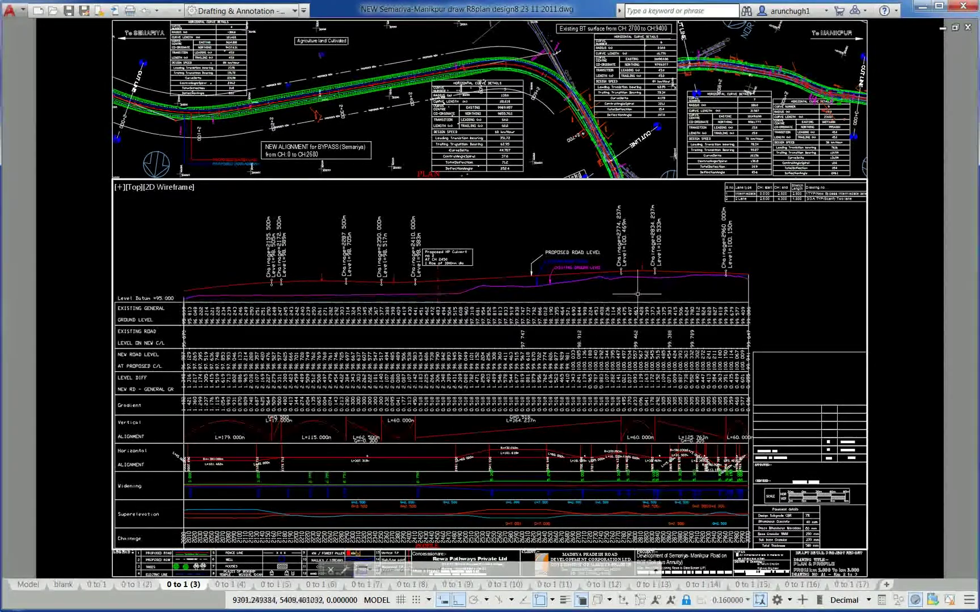
pyautogui.scroll(5, 392, 110)
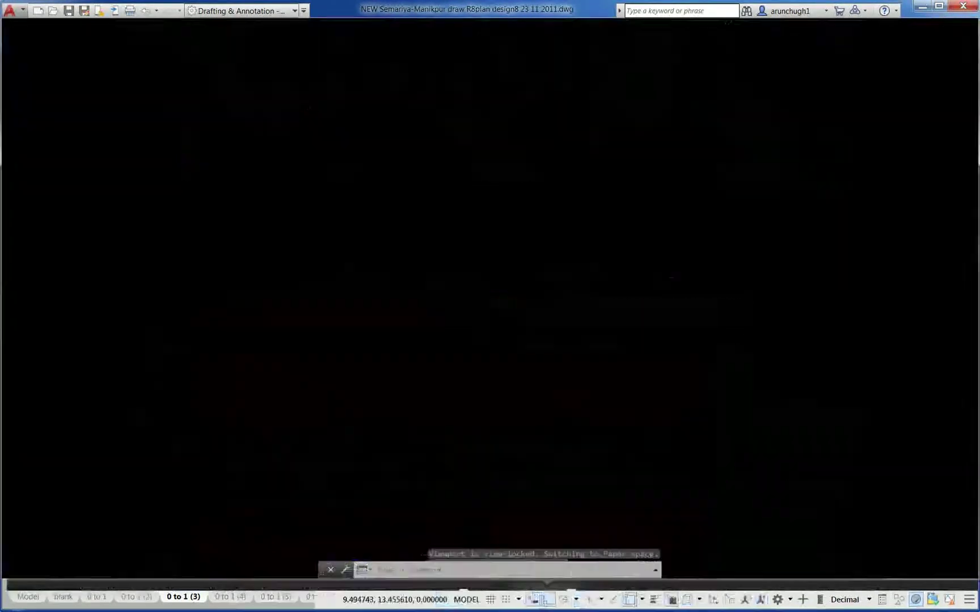
pyautogui.scroll(4, 396, 108)
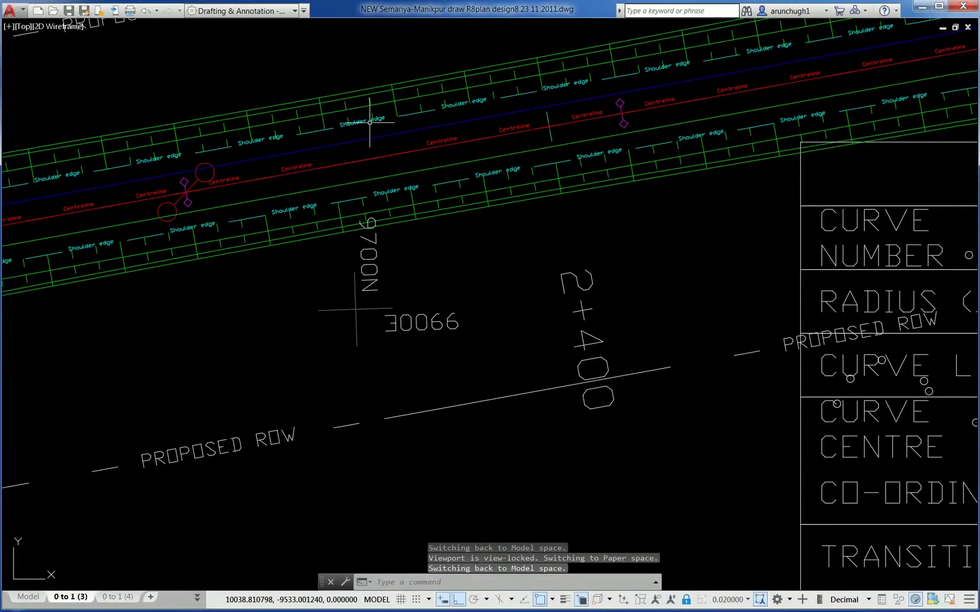
pyautogui.scroll(-3, 260, 204)
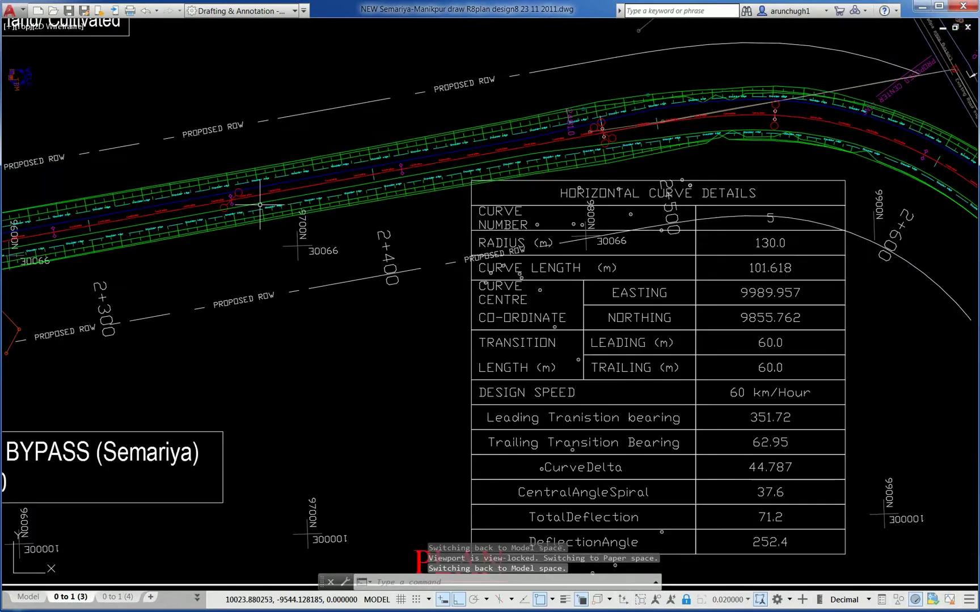
pyautogui.moveTo(767, 146); pyautogui.dragTo(473, 178, button='middle')
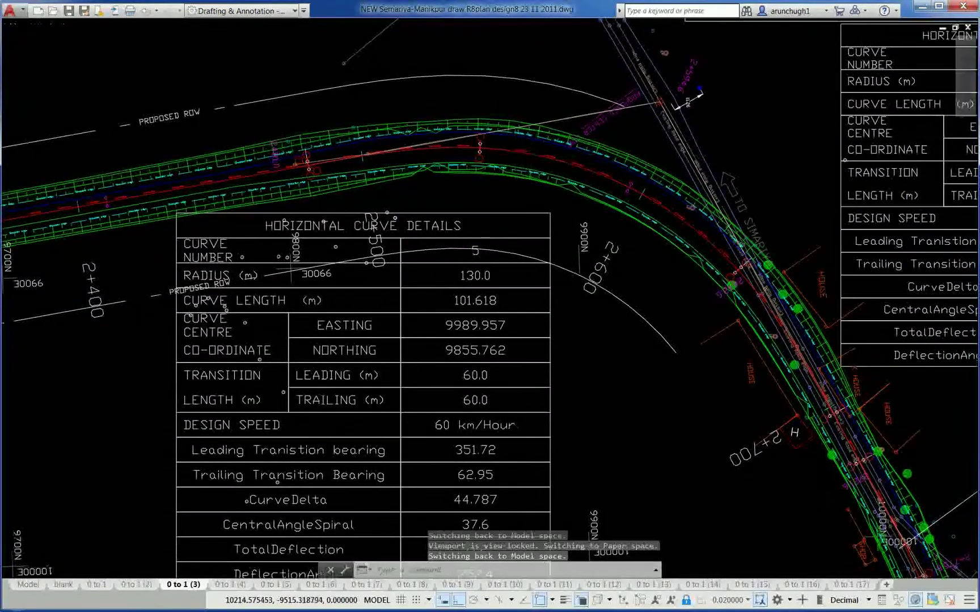
pyautogui.scroll(-2, 515, 154)
pyautogui.moveTo(766, 318); pyautogui.dragTo(272, 9, button='middle')
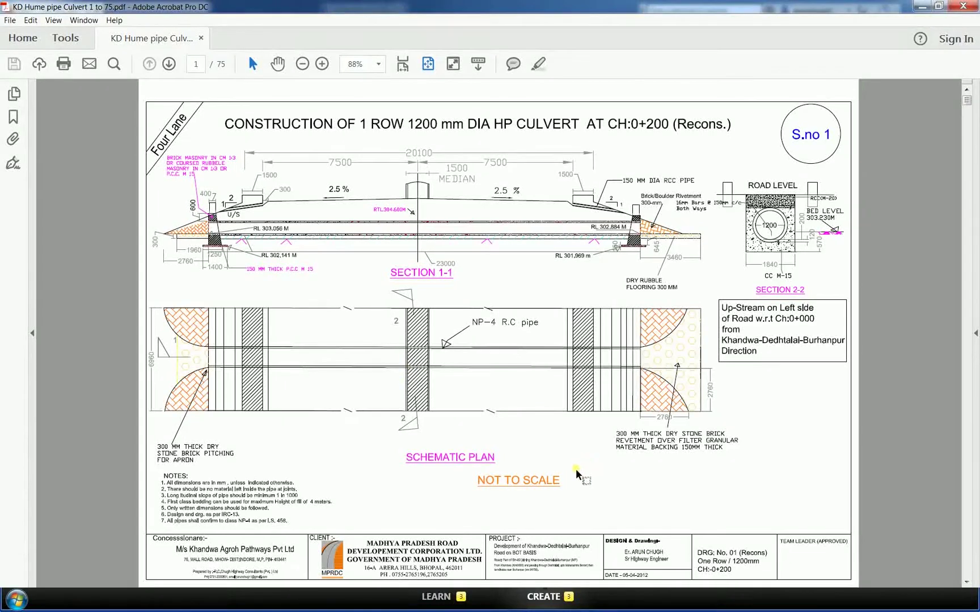
# Page through the hume pipe culvert PDF from sheet S.no 1 to the four-row culvert at CH:26+287
pyautogui.scroll(-2, 573, 469)
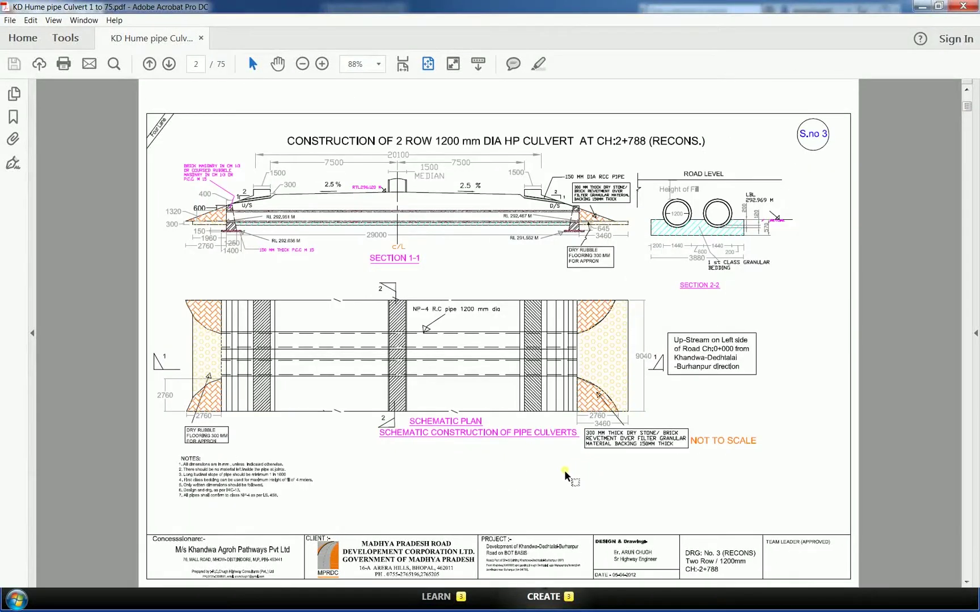
pyautogui.scroll(-2, 566, 476)
pyautogui.scroll(-2, 564, 476)
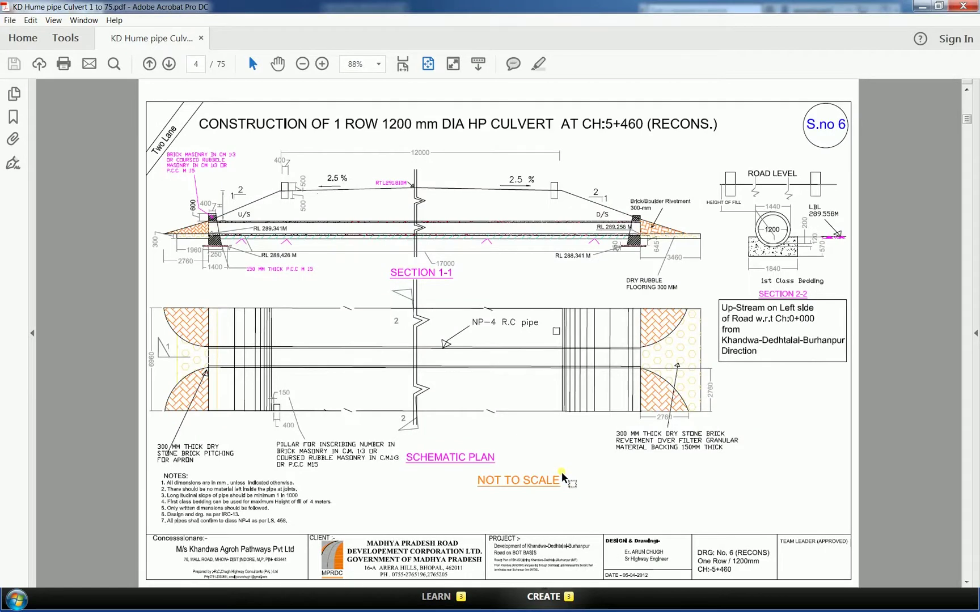
pyautogui.scroll(-4, 563, 478)
pyautogui.scroll(-4, 562, 478)
pyautogui.scroll(-6, 558, 478)
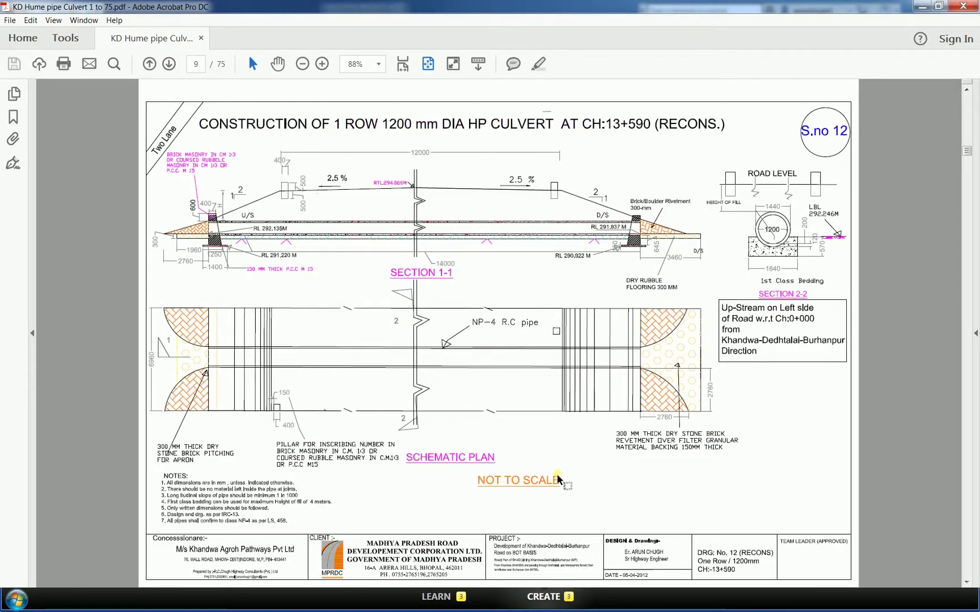
pyautogui.scroll(-6, 555, 480)
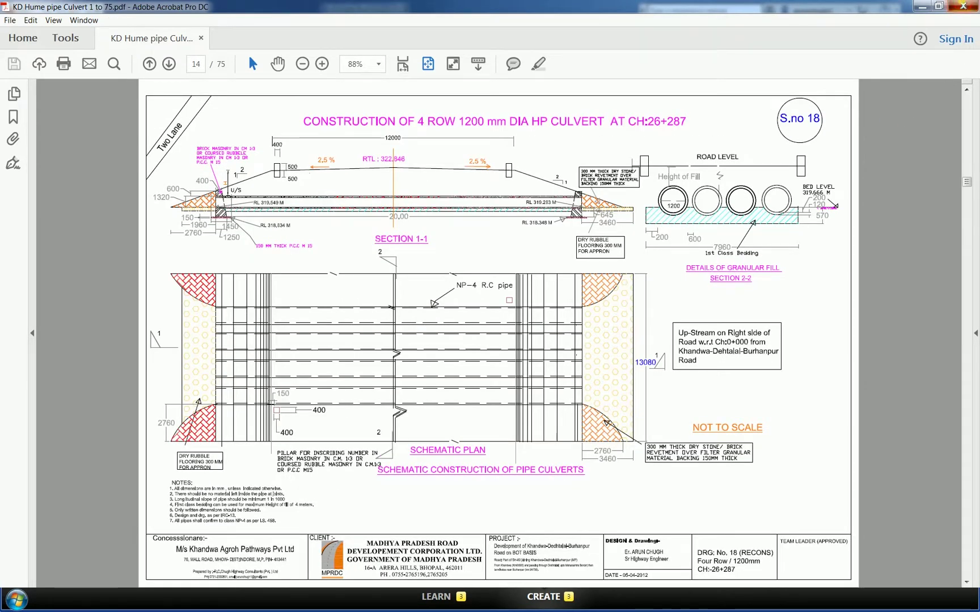
# Close the culvert PDF and examine the slab culvert drawing's cross section of slab and Section A-A in AutoCAD
pyautogui.click(962, 4)
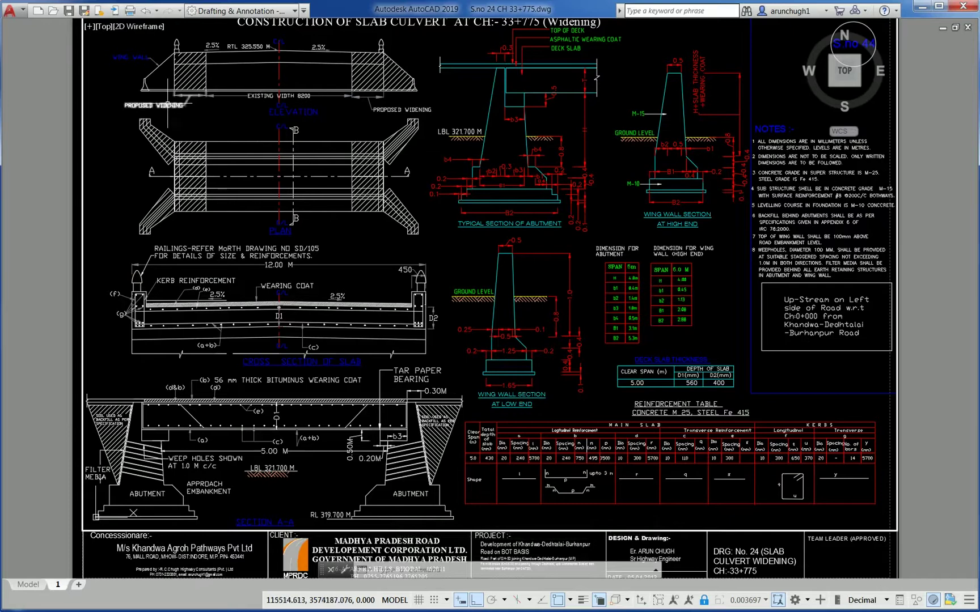
pyautogui.scroll(2, 179, 368)
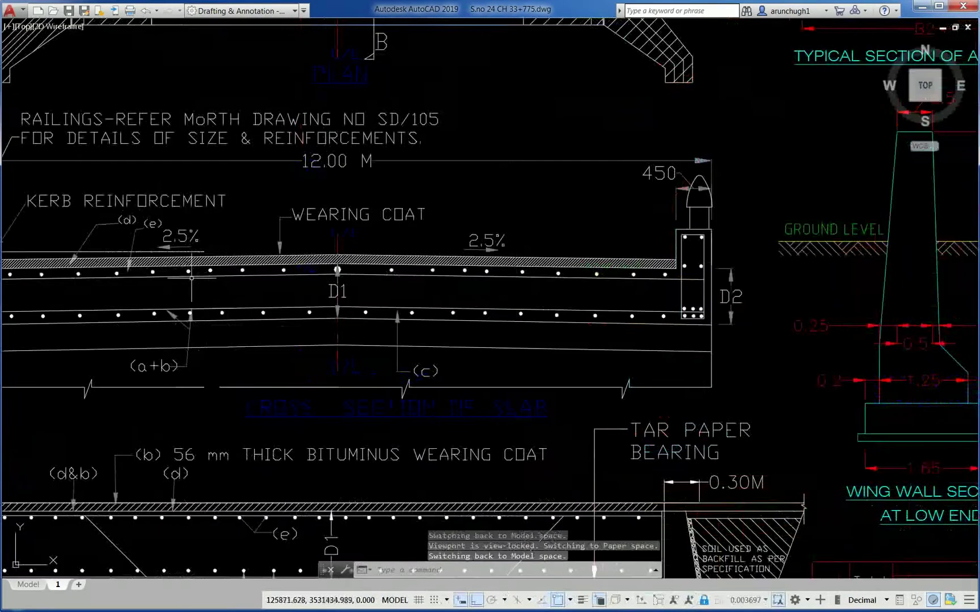
pyautogui.moveTo(299, 406); pyautogui.dragTo(286, 231, button='middle')
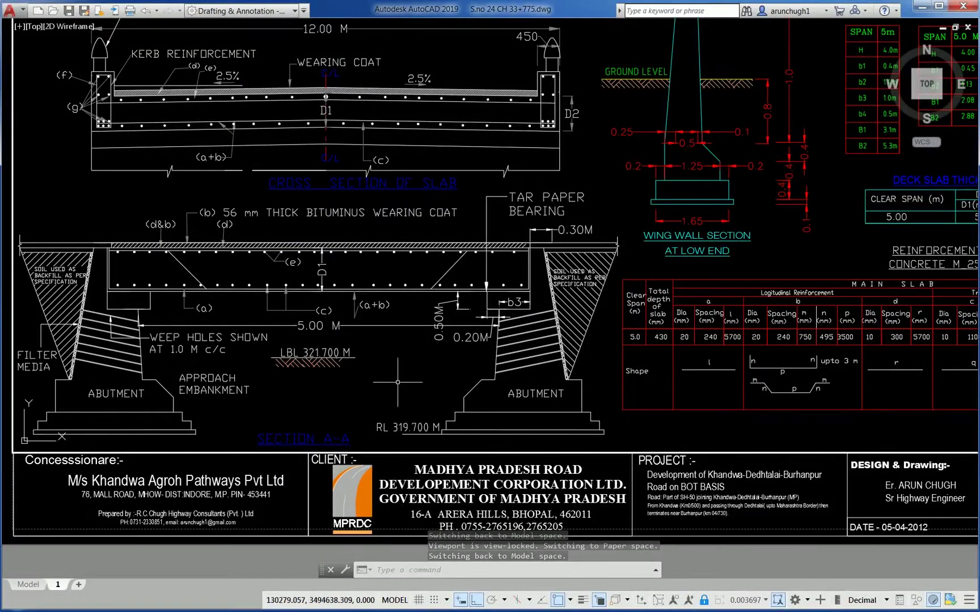
# Examine the CH 33+775 slab culvert sheet's reinforcement table, wing wall and abutment sections, dimension tables and notes
pyautogui.moveTo(634, 380); pyautogui.dragTo(293, 384, button='middle')
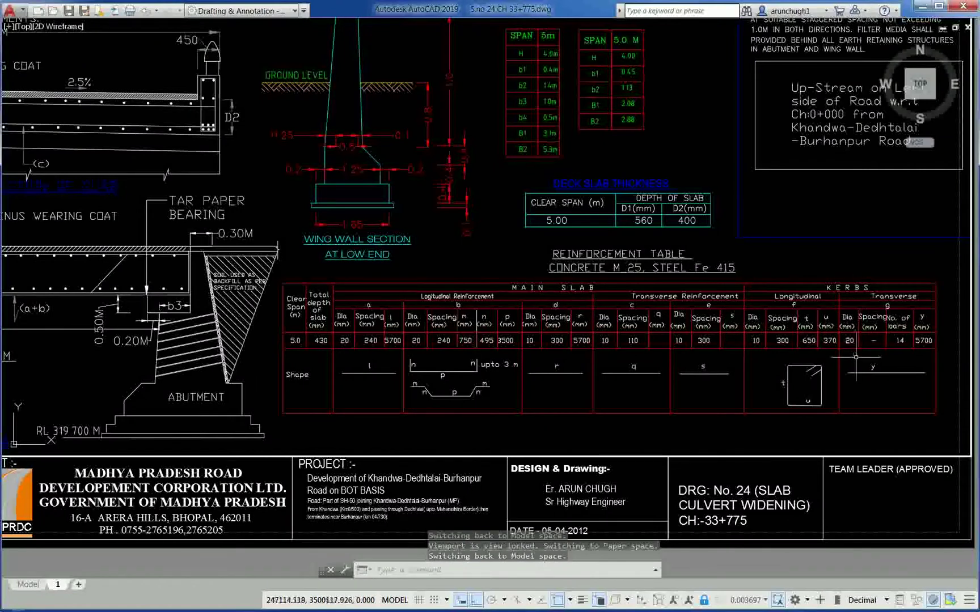
pyautogui.moveTo(465, 166)
pyautogui.mouseDown(button='middle')
pyautogui.moveTo(427, 303)
pyautogui.moveTo(478, 404)
pyautogui.mouseUp(button='middle')
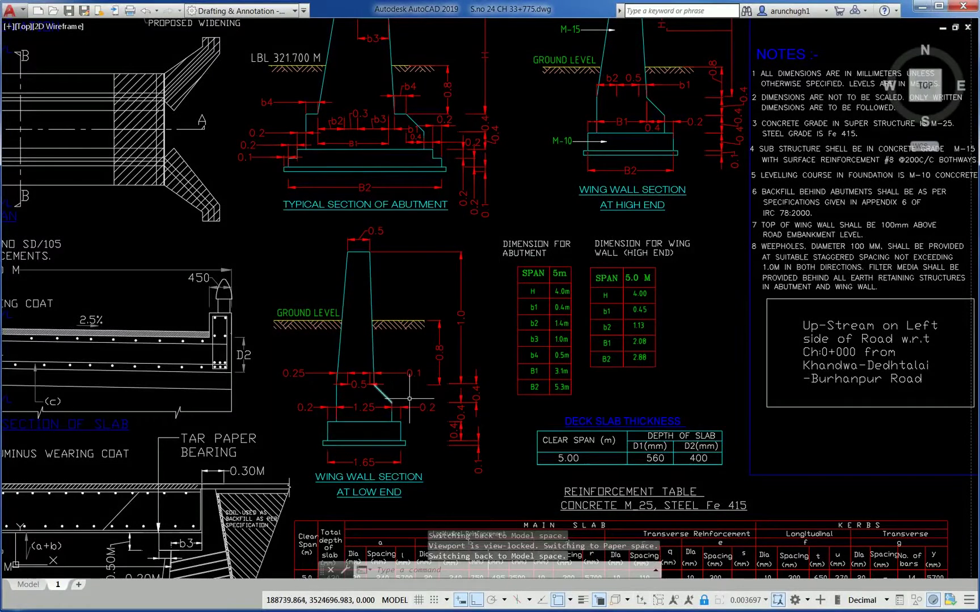
pyautogui.moveTo(450, 218); pyautogui.dragTo(425, 375, button='middle')
pyautogui.scroll(-1, 811, 357)
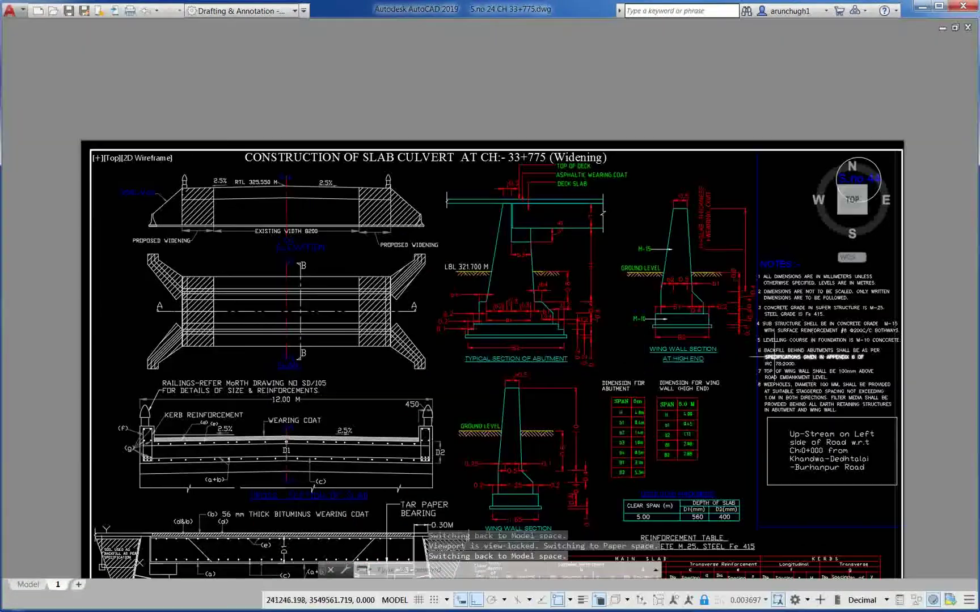
# Bring up the key plan drawing and examine the proposed project road from Khandwa through Dedhtalai to Burhanpur
pyautogui.hotkey('ctrl', 'Tab')
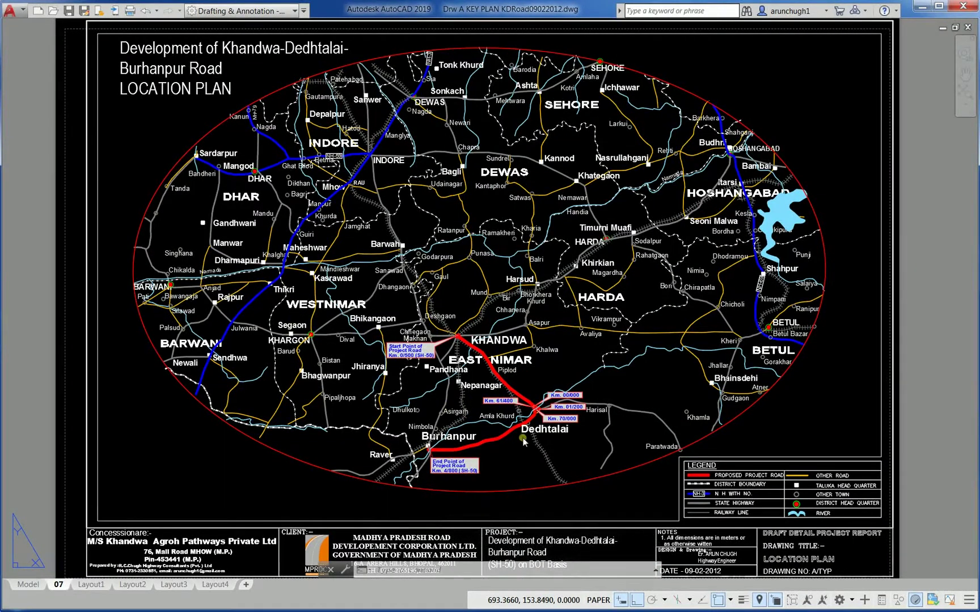
pyautogui.scroll(1, 524, 442)
pyautogui.scroll(3, 488, 461)
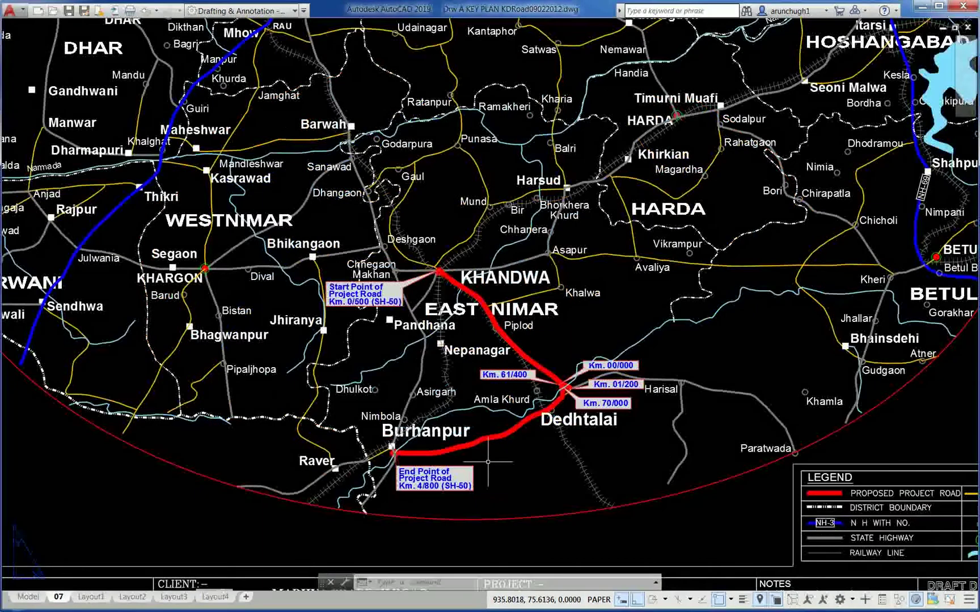
pyautogui.scroll(2, 488, 460)
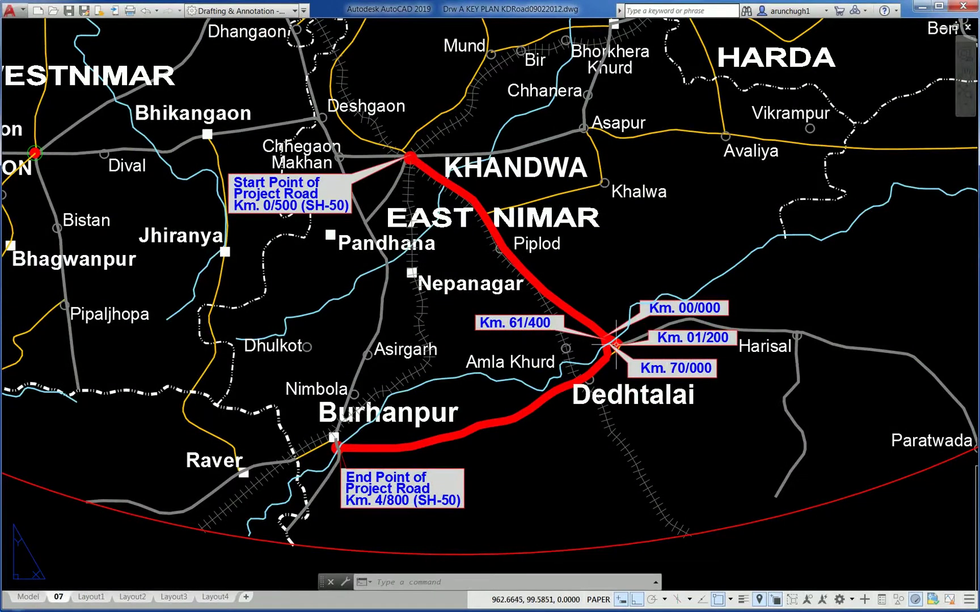
pyautogui.scroll(-1, 448, 454)
pyautogui.scroll(-3, 374, 413)
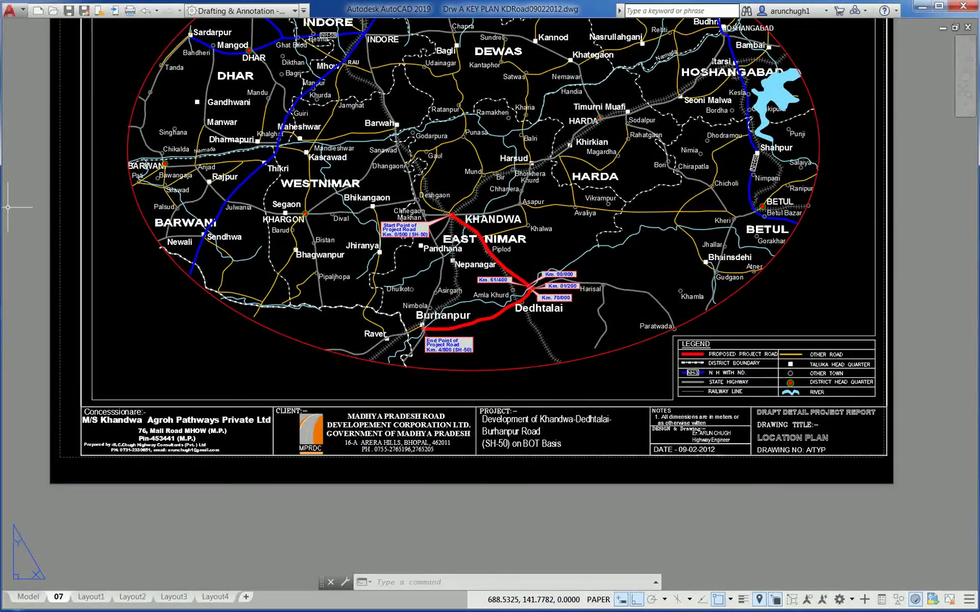
# View the traffic sign sheet, and examine the line marking table and marking details on the centre line marking sheet
pyautogui.hotkey('ctrl', 'Tab')
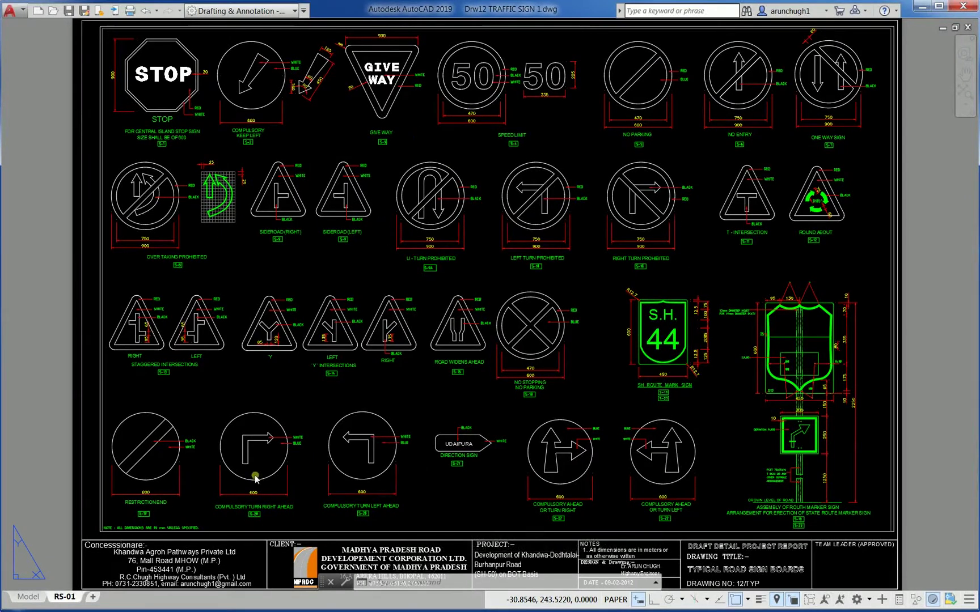
pyautogui.hotkey('ctrl', 'Tab')
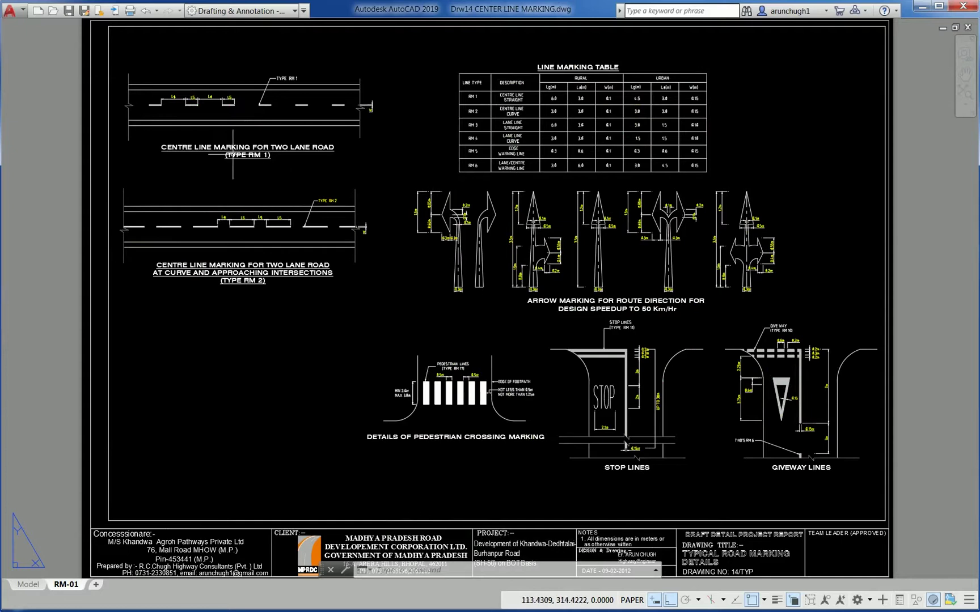
pyautogui.scroll(6, 564, 96)
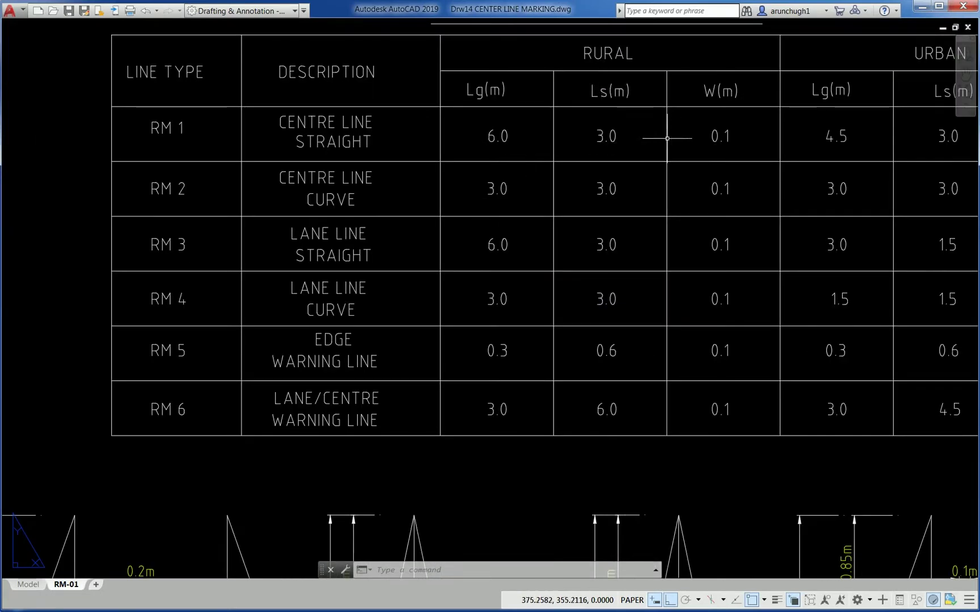
pyautogui.scroll(-2, 710, 163)
pyautogui.scroll(-3, 609, 218)
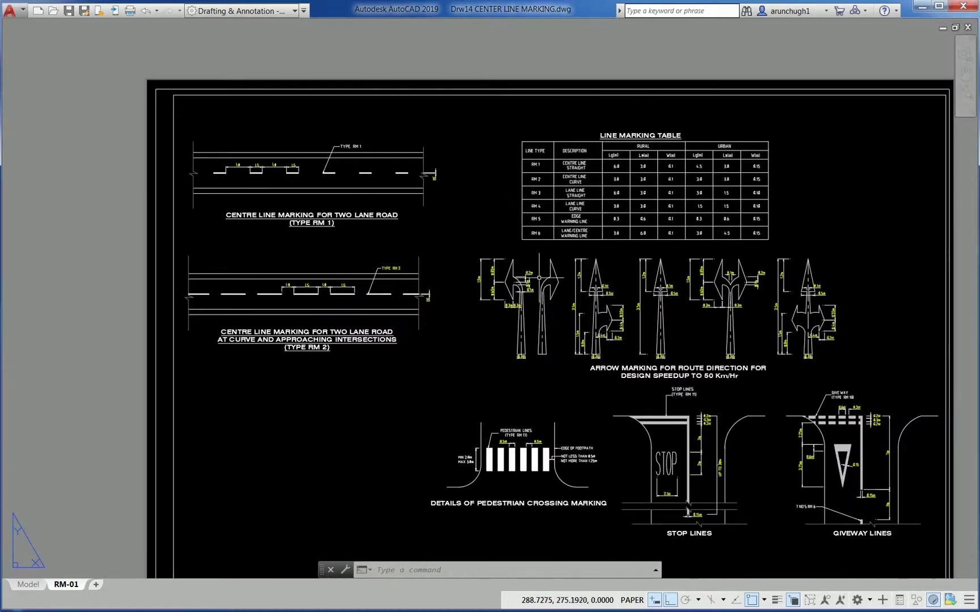
pyautogui.scroll(3, 533, 318)
pyautogui.scroll(-4, 327, 284)
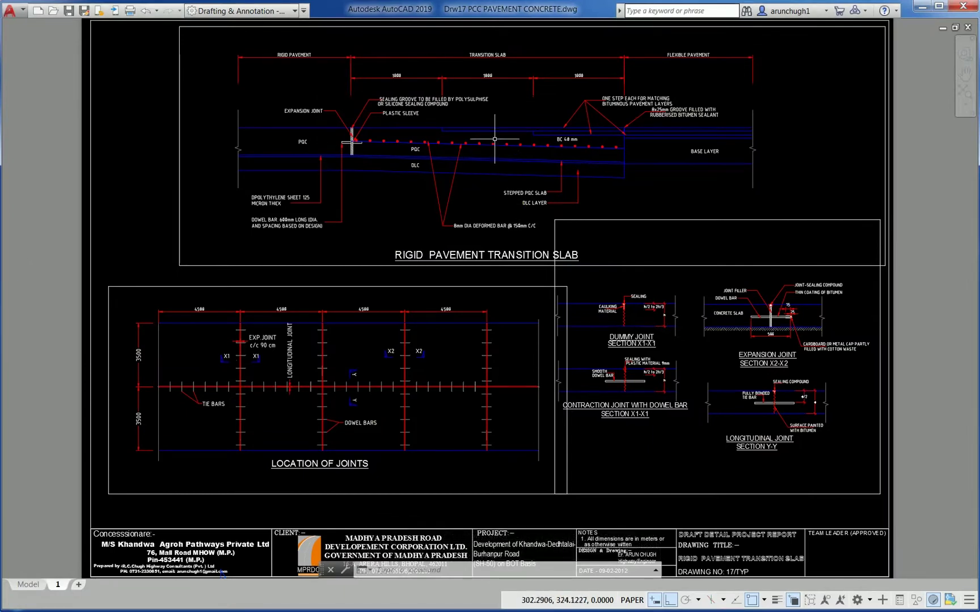
# Examine the rigid pavement transition slab and location of joints, and the chevron road markings on the RM-02 sheet
pyautogui.scroll(2, 513, 113)
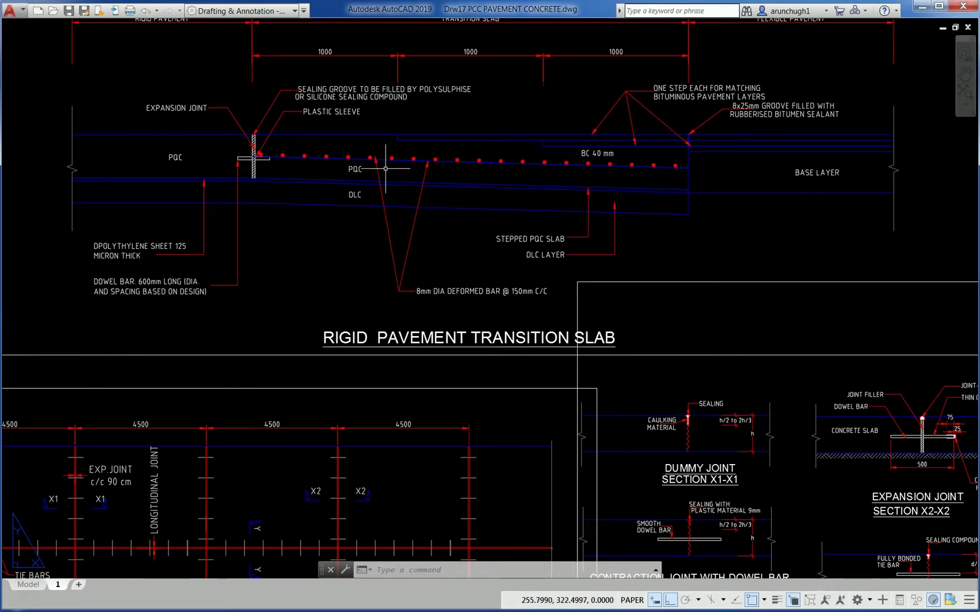
pyautogui.middleClick(411, 245)
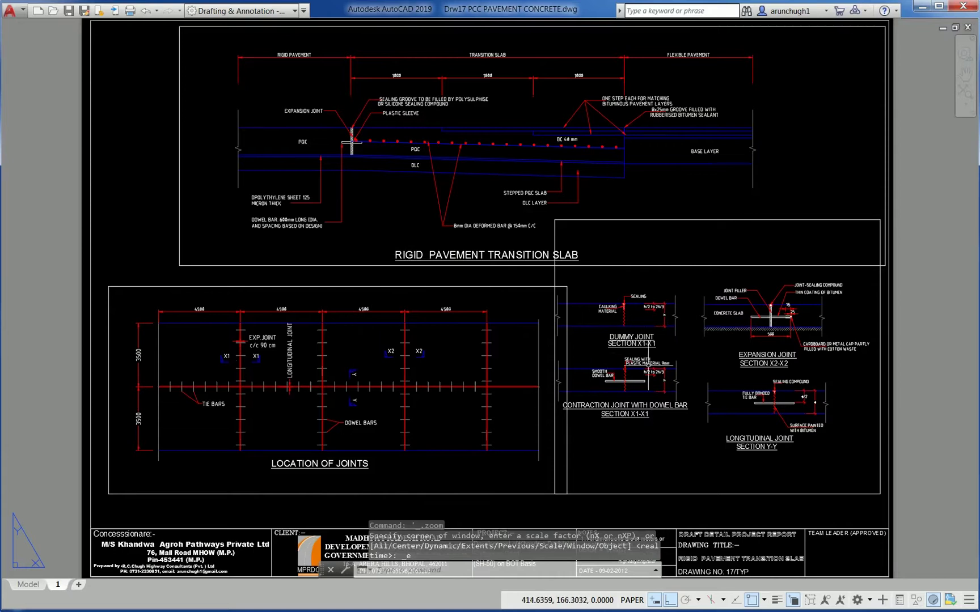
pyautogui.scroll(2, 313, 417)
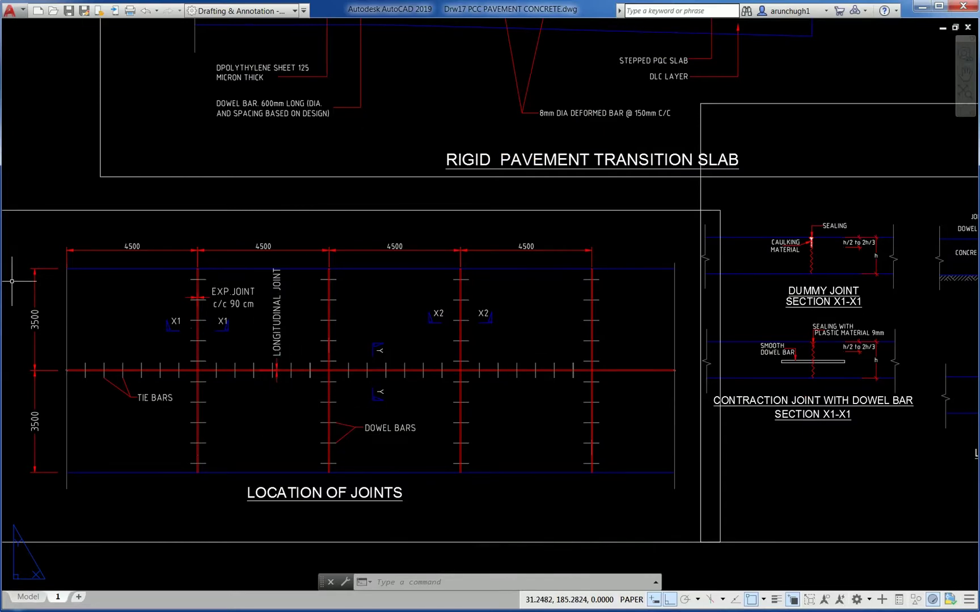
pyautogui.click(32, 332)
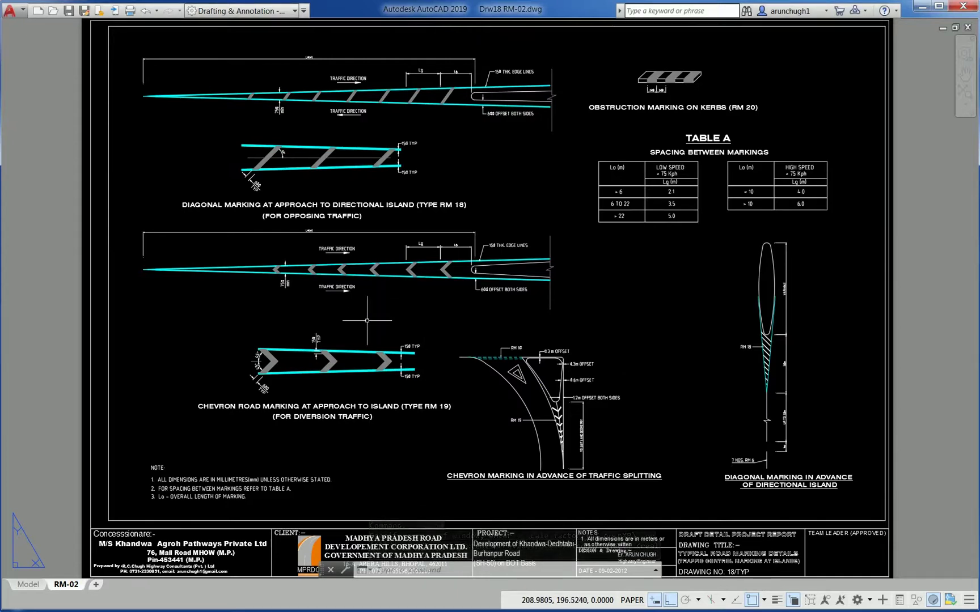
pyautogui.scroll(2, 434, 311)
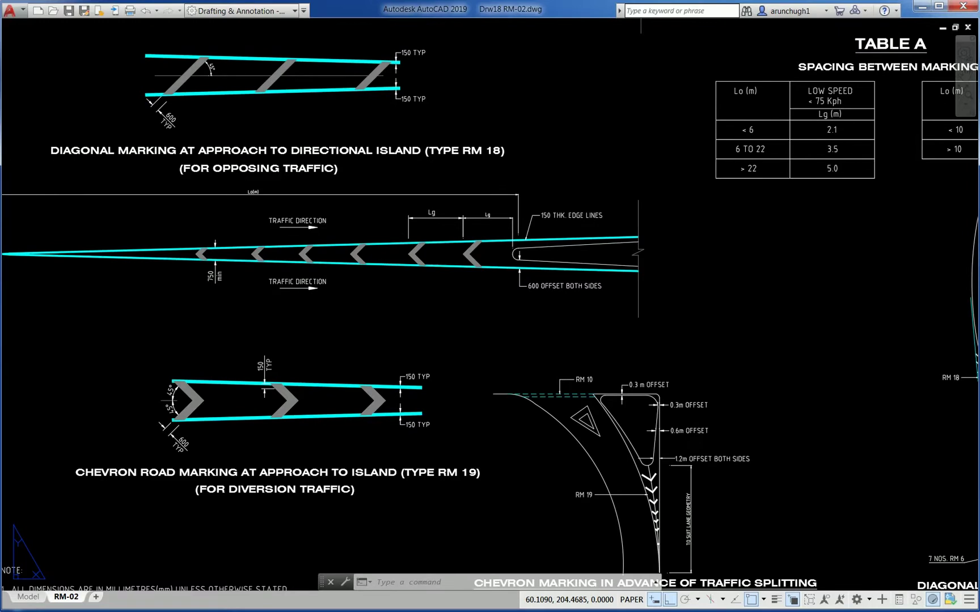
# Bring up the RS-03 drawing and inspect its red reflector cluster, hazard markers, sign footing and sign placement details
pyautogui.hotkey('ctrl', 'Tab')
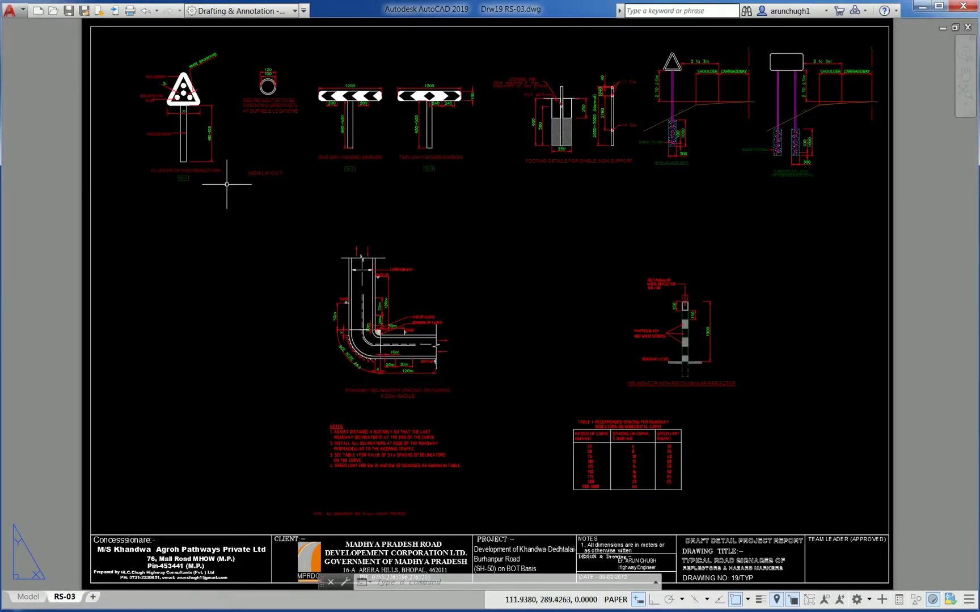
pyautogui.scroll(4, 169, 49)
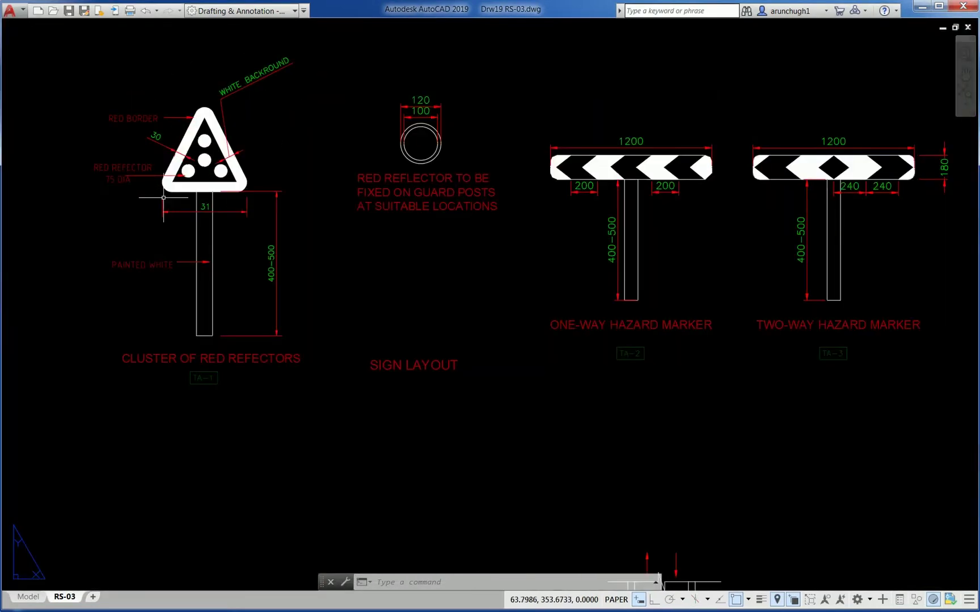
pyautogui.scroll(-3, 78, 208)
pyautogui.scroll(5, 664, 219)
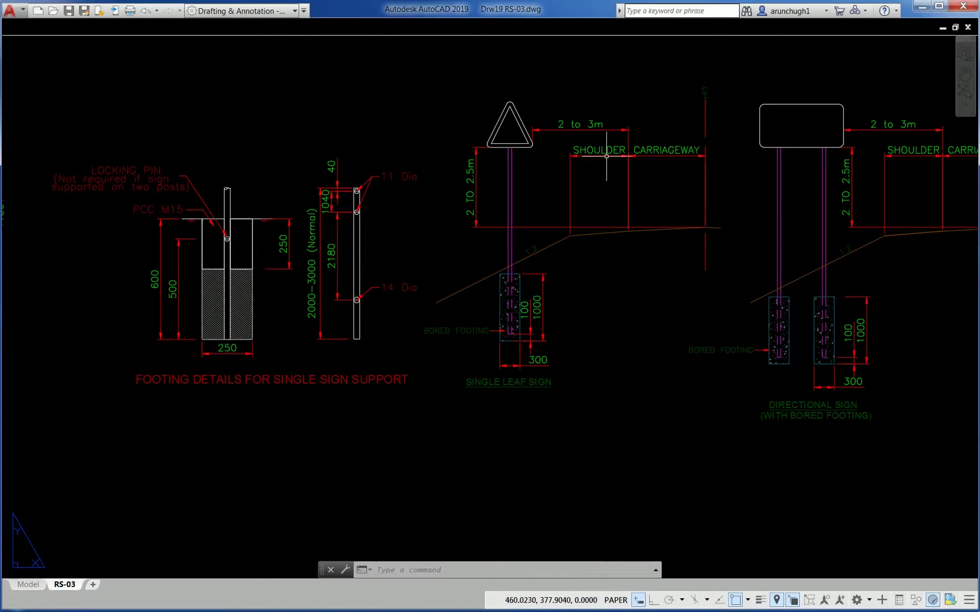
pyautogui.scroll(-2, 578, 216)
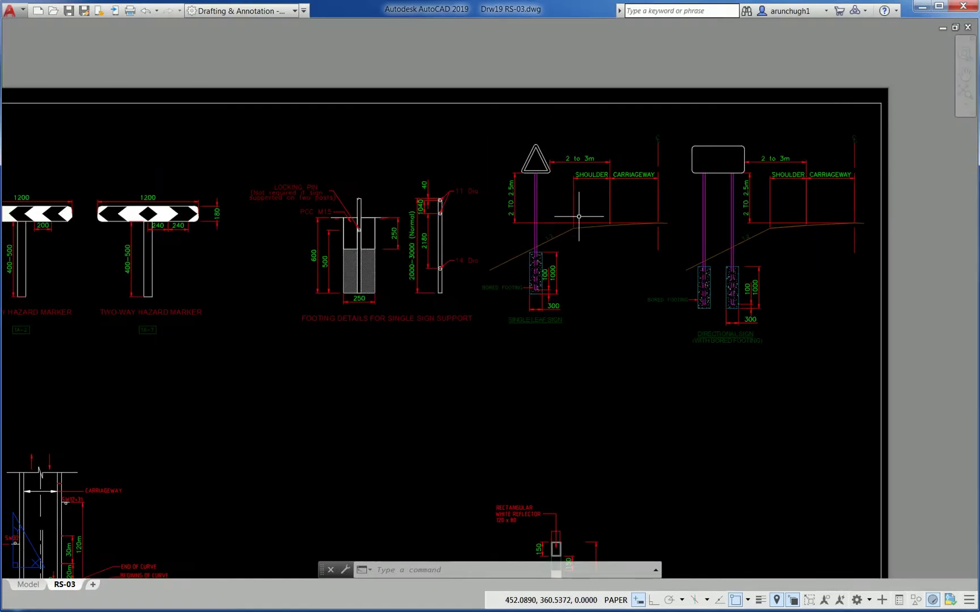
pyautogui.scroll(-4, 733, 250)
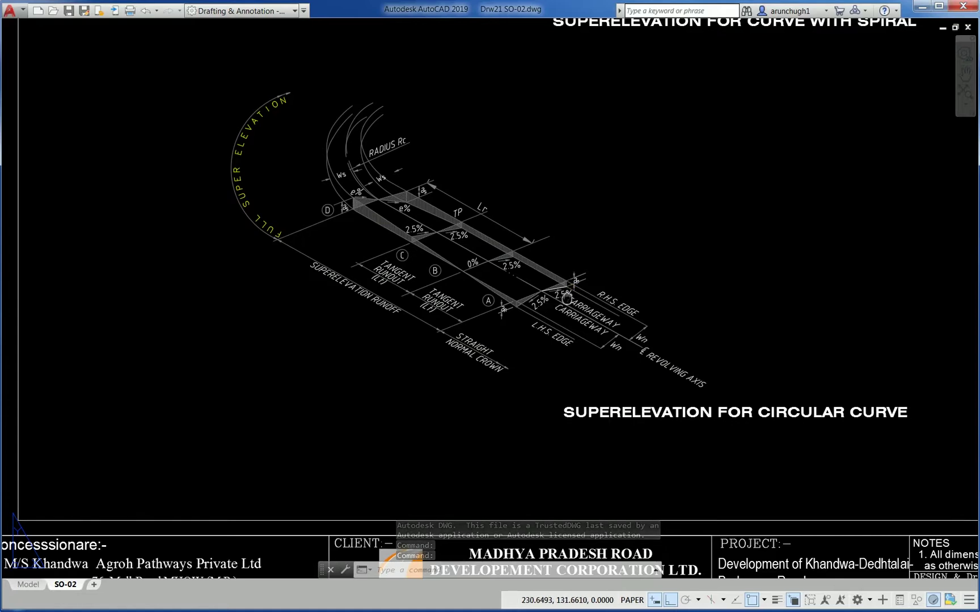
# Examine the superelevation for circular curve diagram on the SO-02 sheet, from the normal crown to the full superelevation
pyautogui.scroll(-3, 546, 343)
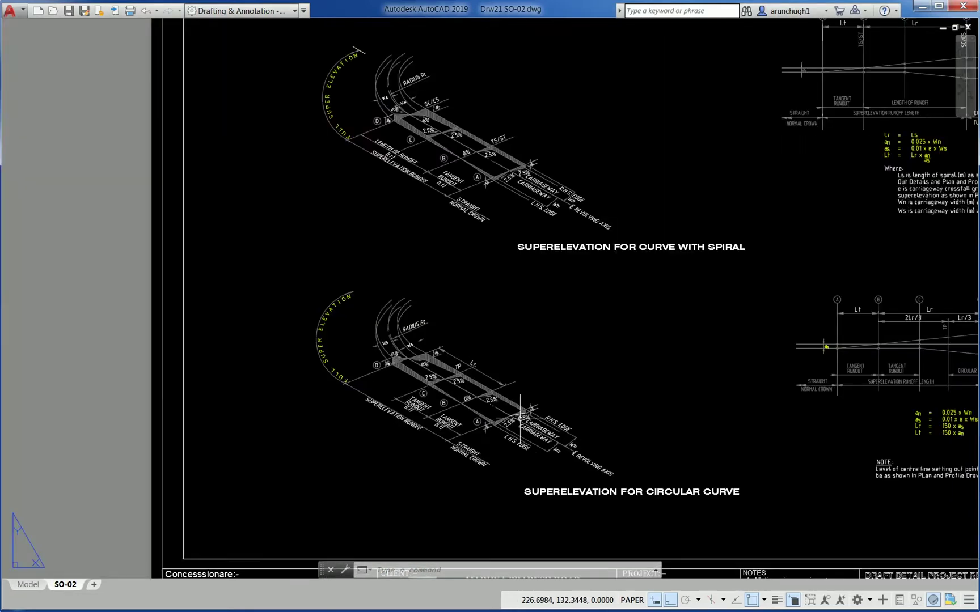
pyautogui.moveTo(538, 337)
pyautogui.mouseDown(button='middle')
pyautogui.moveTo(241, 376)
pyautogui.moveTo(365, 341)
pyautogui.moveTo(478, 339)
pyautogui.mouseUp(button='middle')
pyautogui.scroll(6, 395, 417)
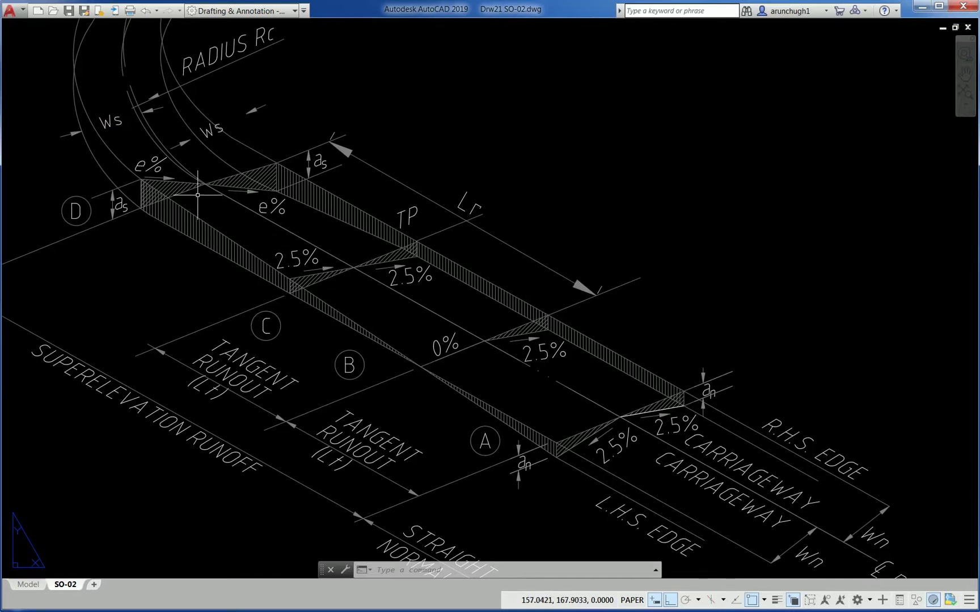
pyautogui.scroll(-1, 232, 240)
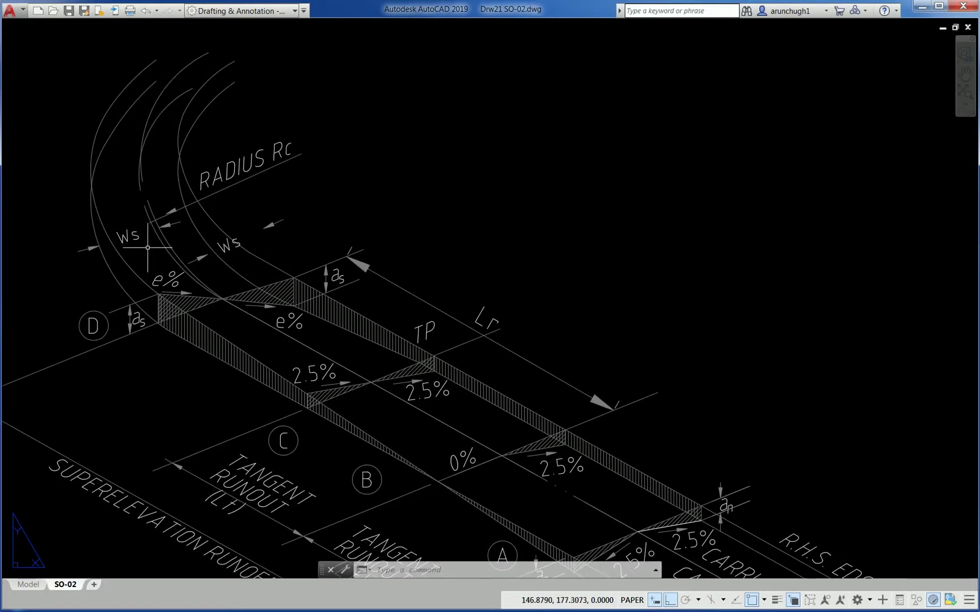
pyautogui.scroll(-4, 238, 232)
pyautogui.moveTo(261, 211); pyautogui.dragTo(225, 300, button='middle')
pyautogui.scroll(-2, 317, 292)
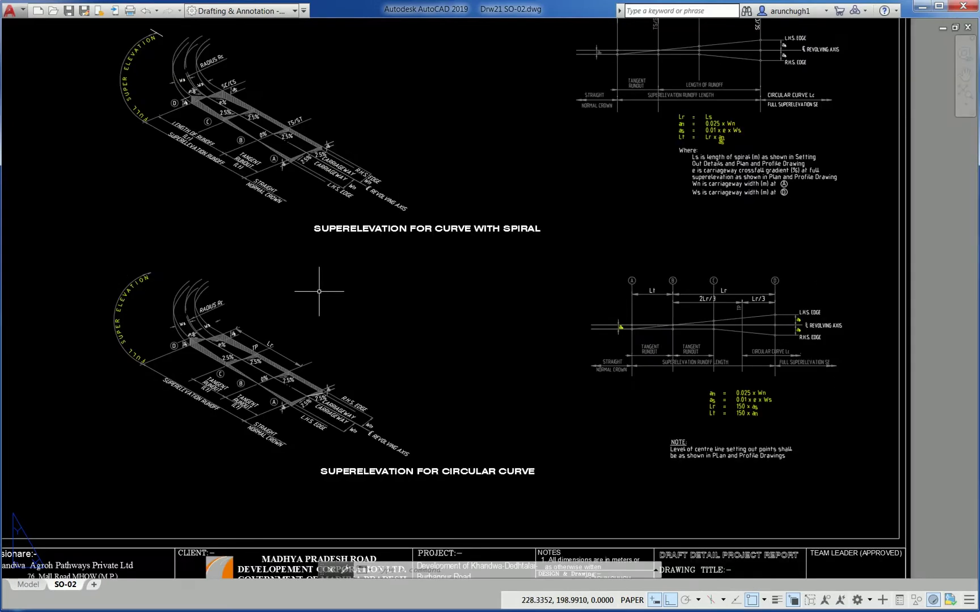
# Examine the SO-02 superelevation for curve with spiral, including its runoff profile, formulas and explanatory notes
pyautogui.moveTo(277, 273); pyautogui.dragTo(258, 302, button='middle')
pyautogui.scroll(4, 216, 194)
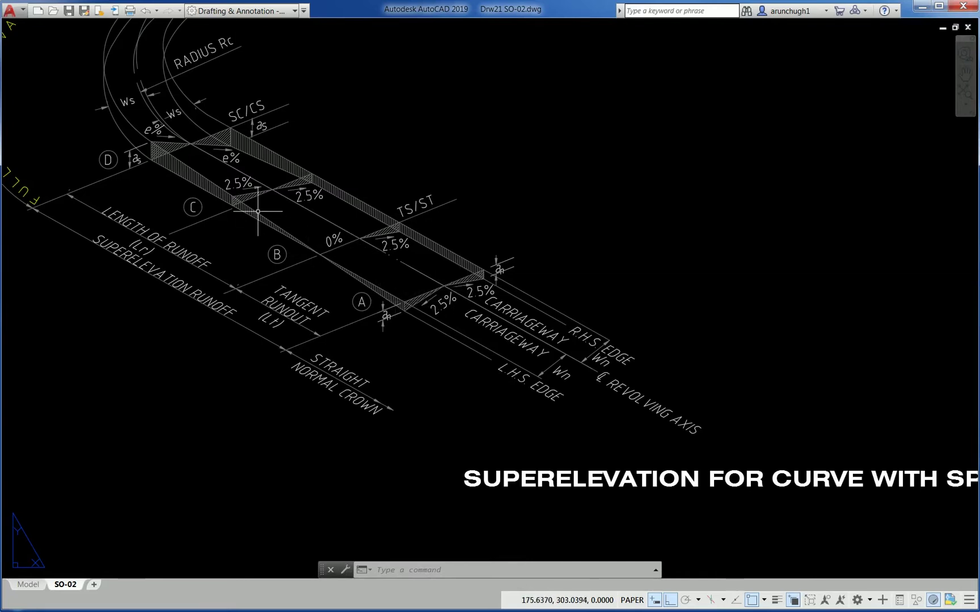
pyautogui.scroll(-2, 173, 259)
pyautogui.moveTo(597, 274); pyautogui.dragTo(350, 241, button='middle')
pyautogui.scroll(2, 458, 154)
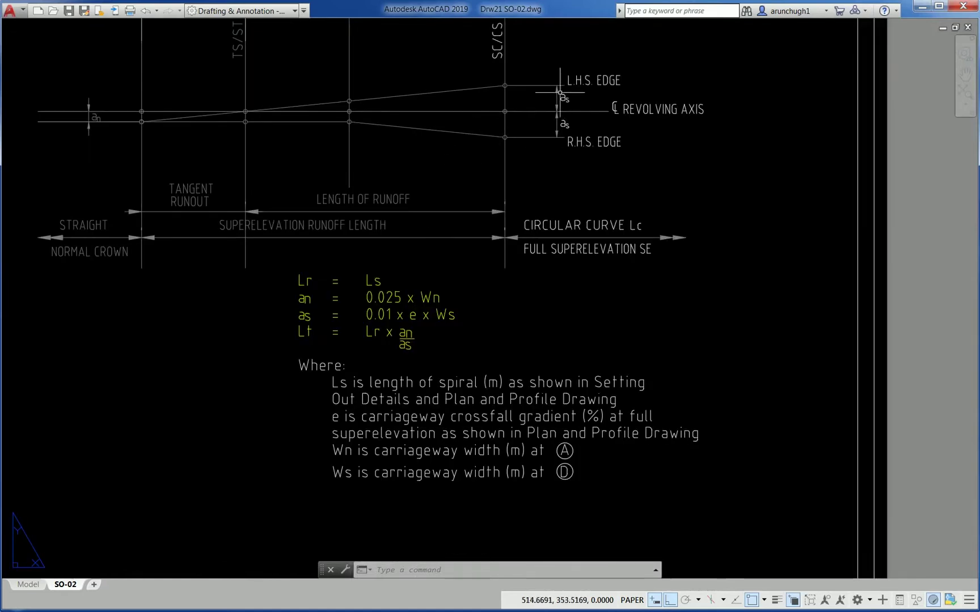
pyautogui.scroll(-2, 503, 208)
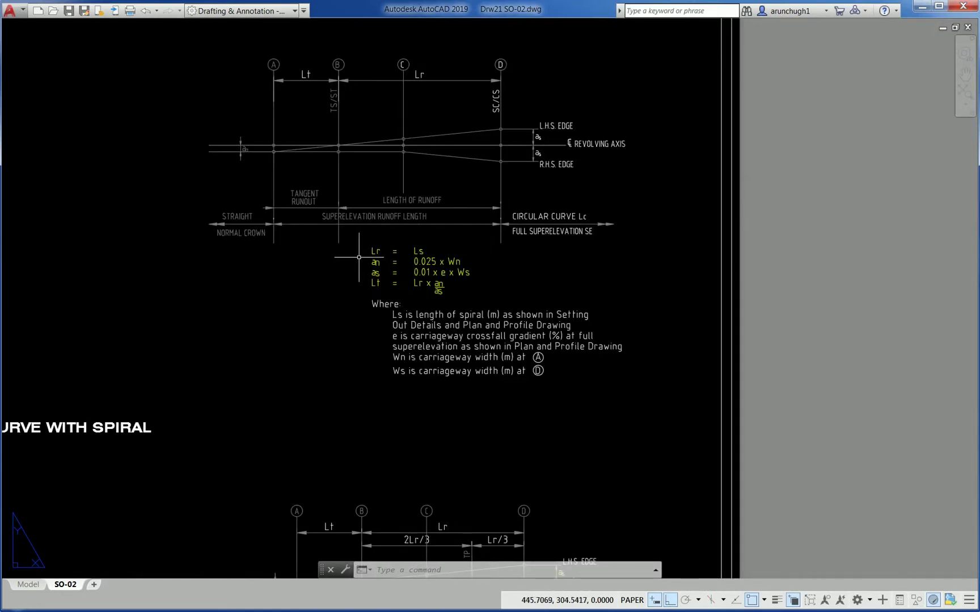
pyautogui.moveTo(397, 378); pyautogui.dragTo(443, 201, button='middle')
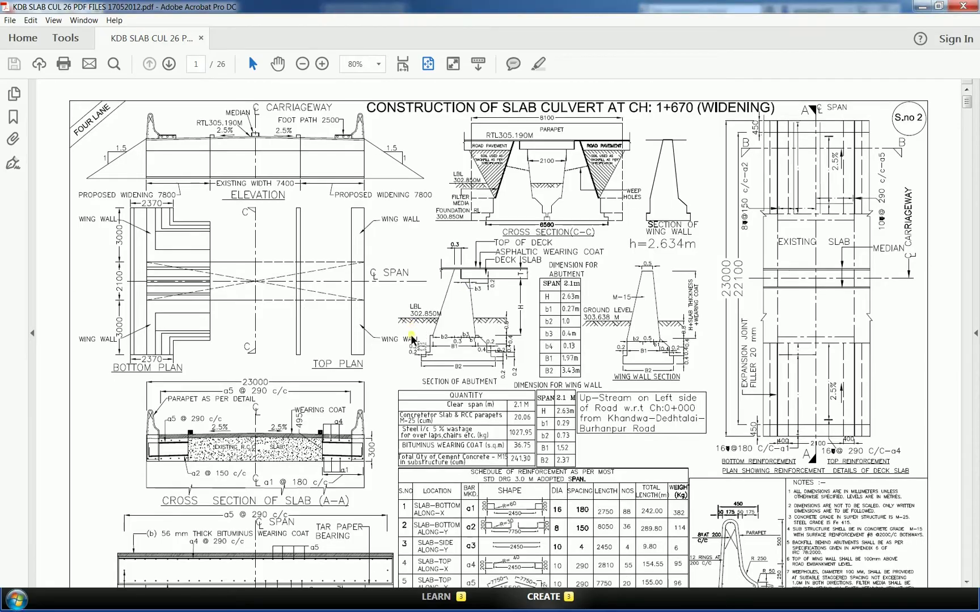
# Page through the slab culvert PDF from CH: 1+670 to CH: 19+506, fitting the whole page in view
pyautogui.scroll(-2, 412, 340)
pyautogui.scroll(-2, 232, 420)
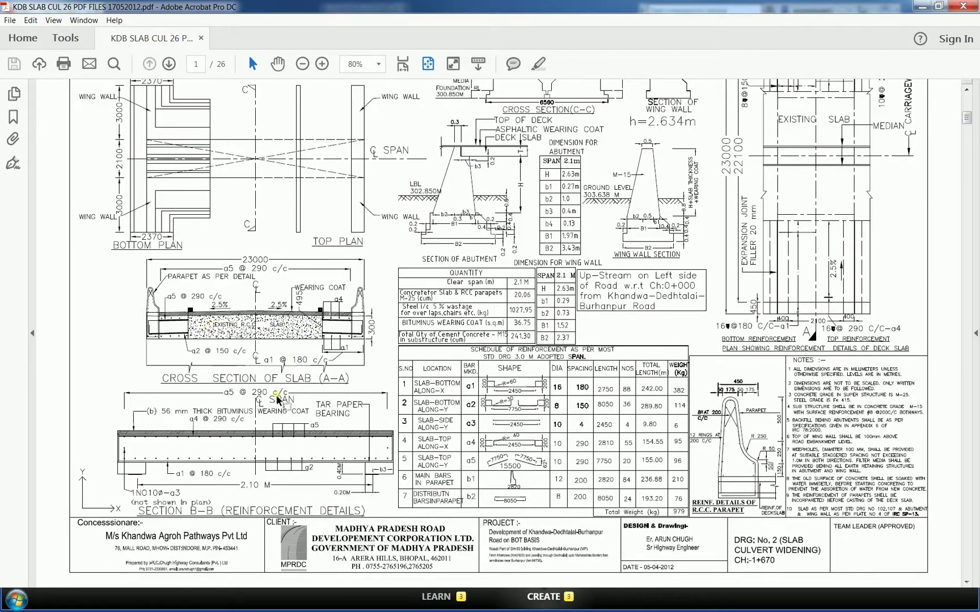
pyautogui.scroll(-2, 284, 385)
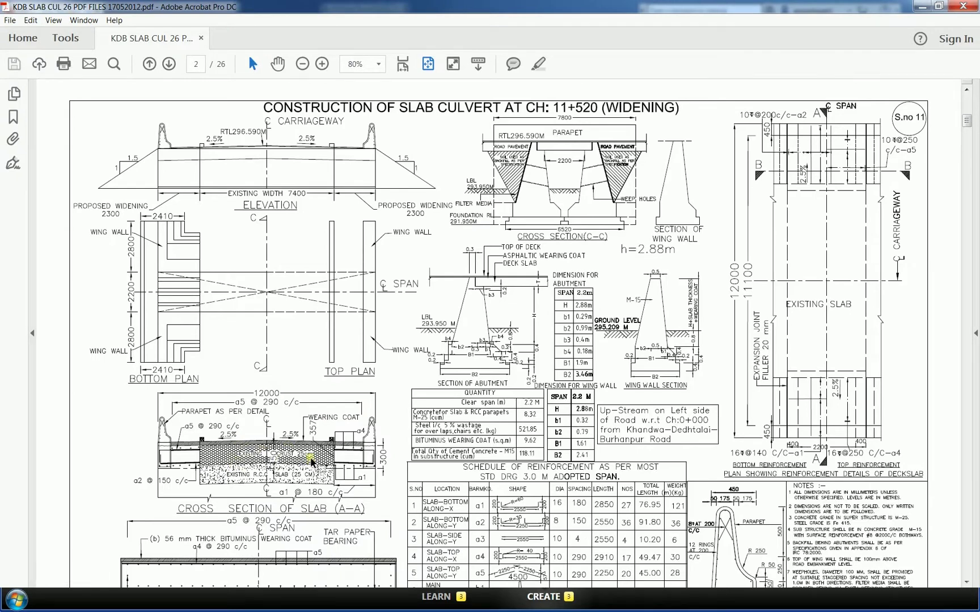
pyautogui.scroll(-2, 550, 479)
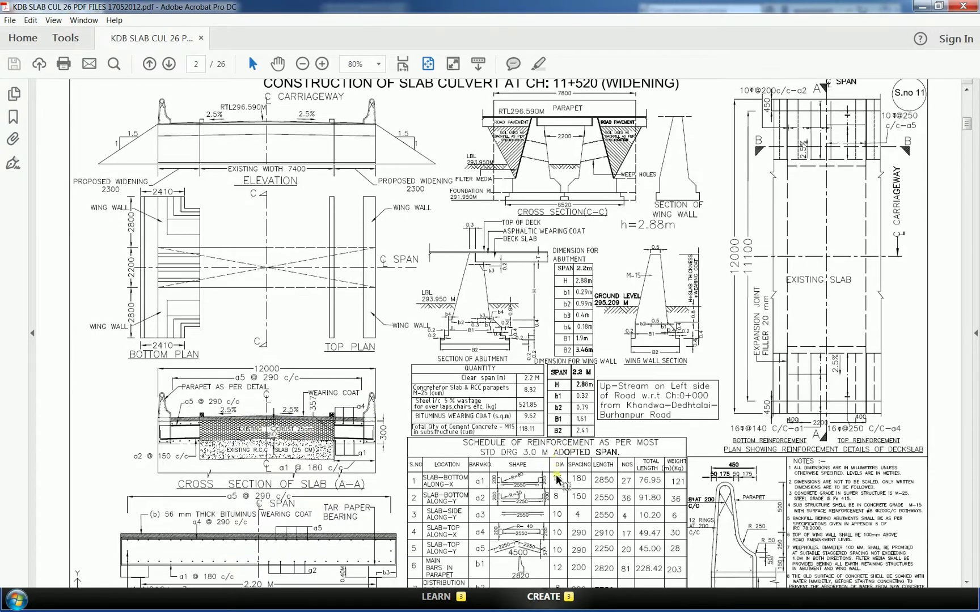
pyautogui.scroll(-4, 556, 472)
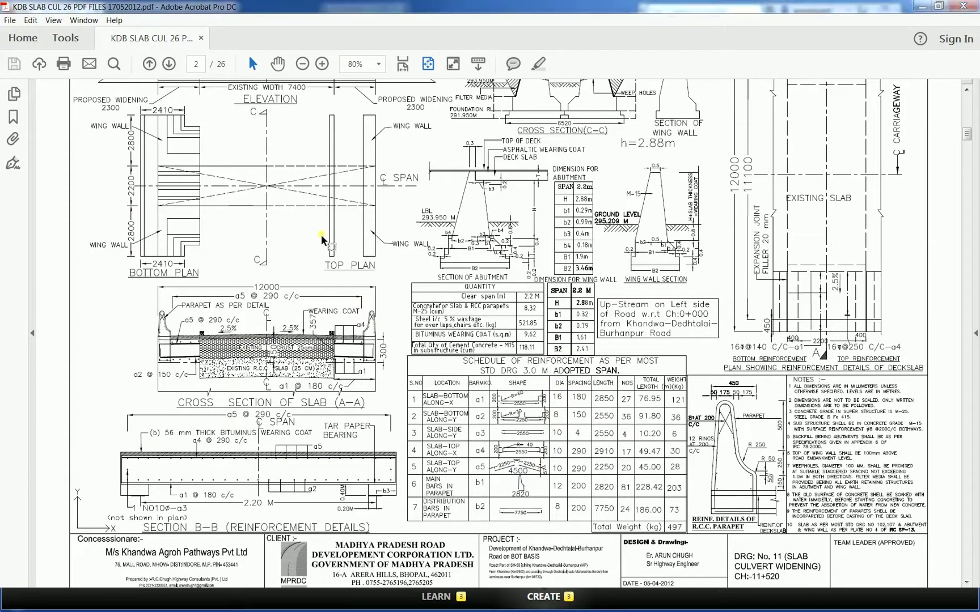
pyautogui.hotkey('ctrl', '0')
pyautogui.scroll(-2, 286, 238)
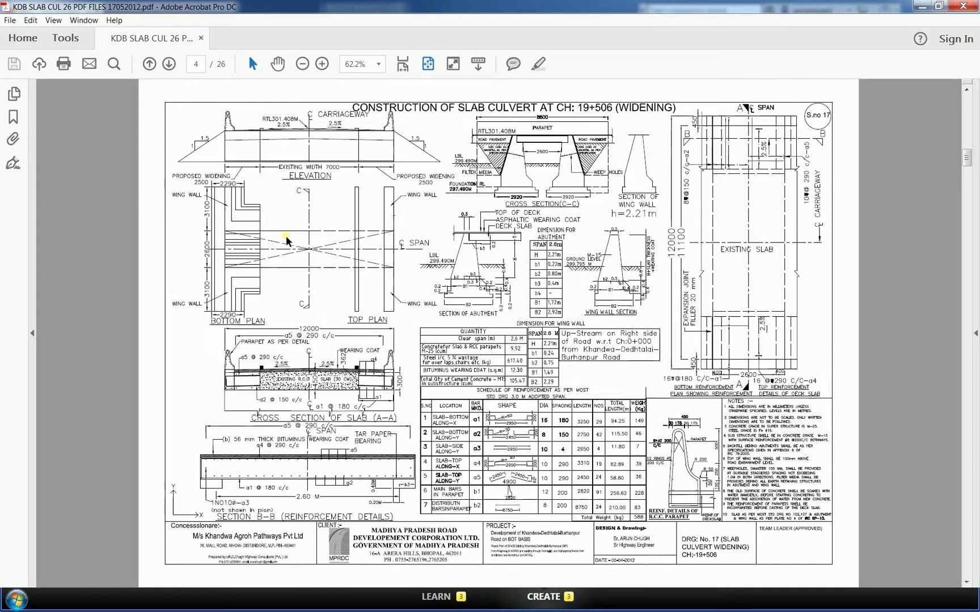
# Page through the remaining slab culvert sheets up to CH: 45+565, then close the PDF
pyautogui.scroll(-3, 286, 241)
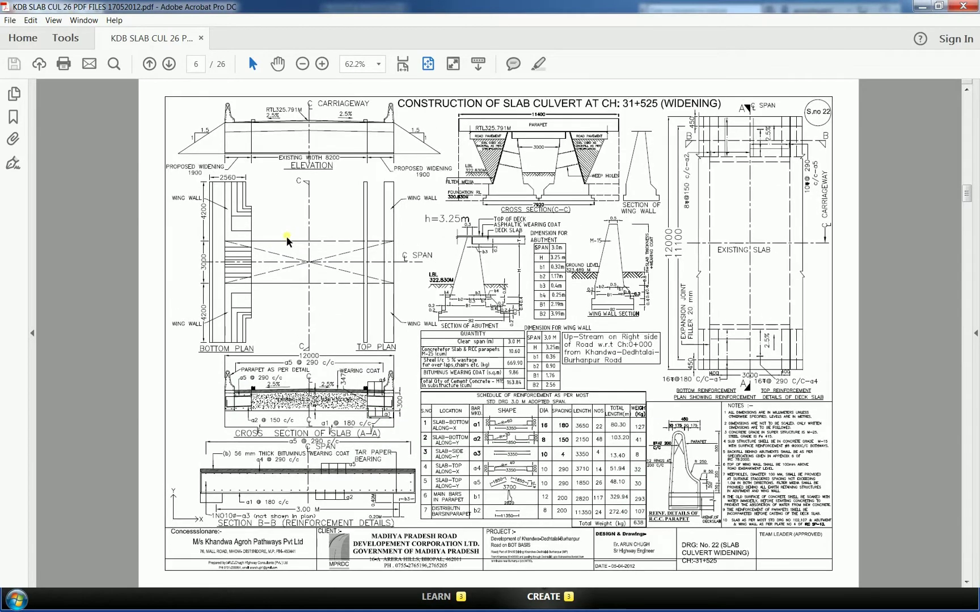
pyautogui.scroll(-2, 287, 241)
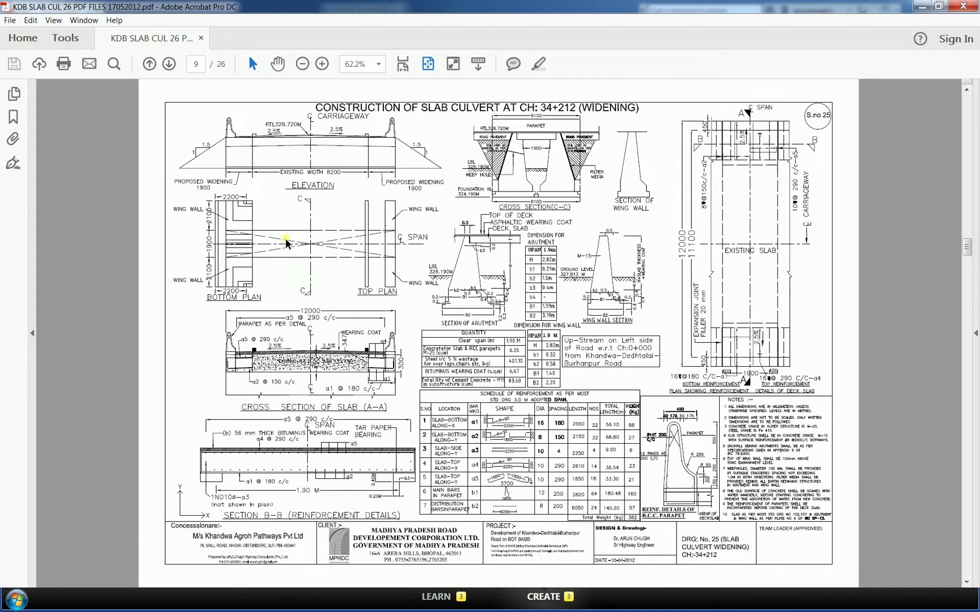
pyautogui.scroll(-4, 286, 243)
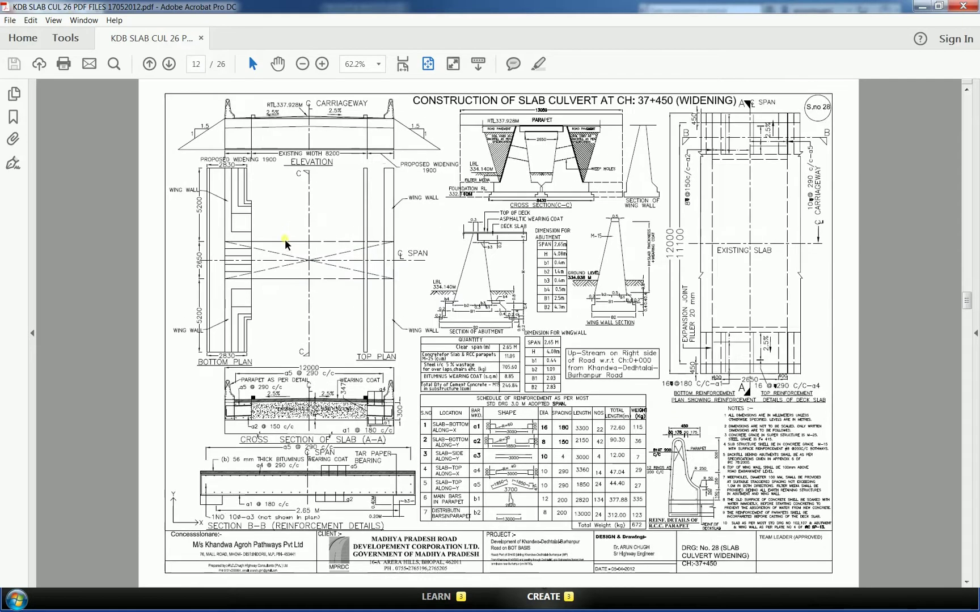
pyautogui.scroll(-4, 286, 244)
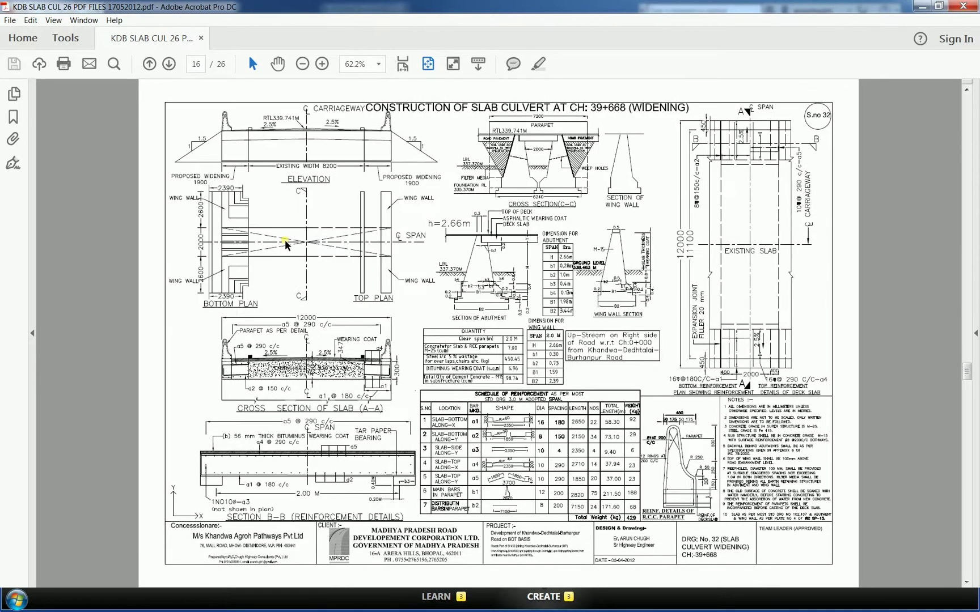
pyautogui.scroll(-7, 287, 245)
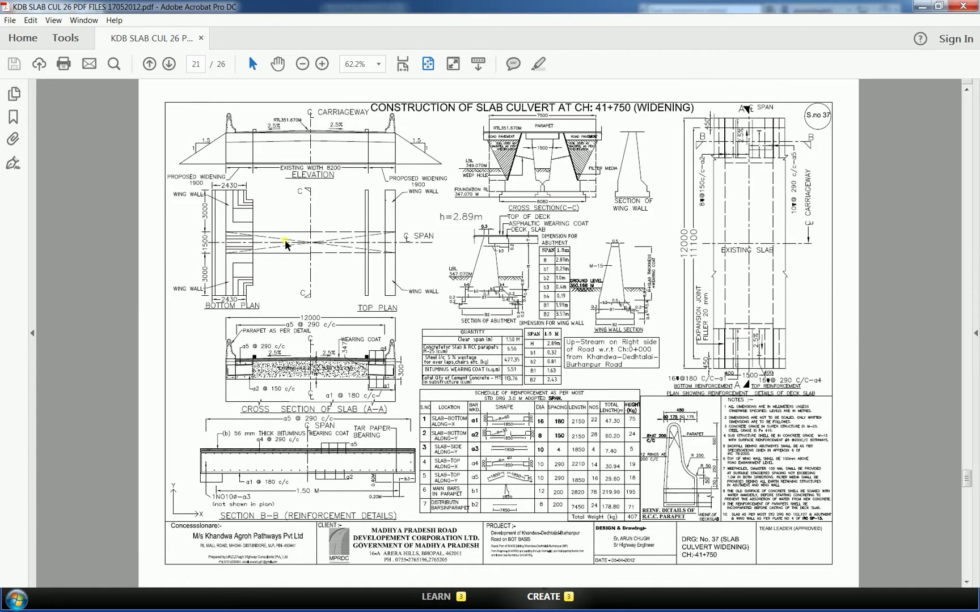
pyautogui.scroll(-2, 286, 245)
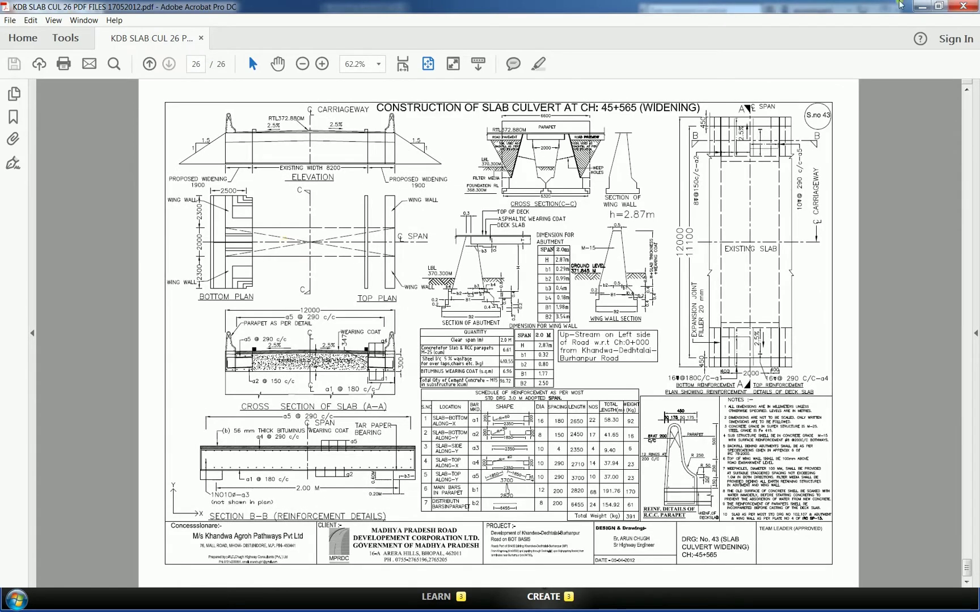
pyautogui.click(966, 7)
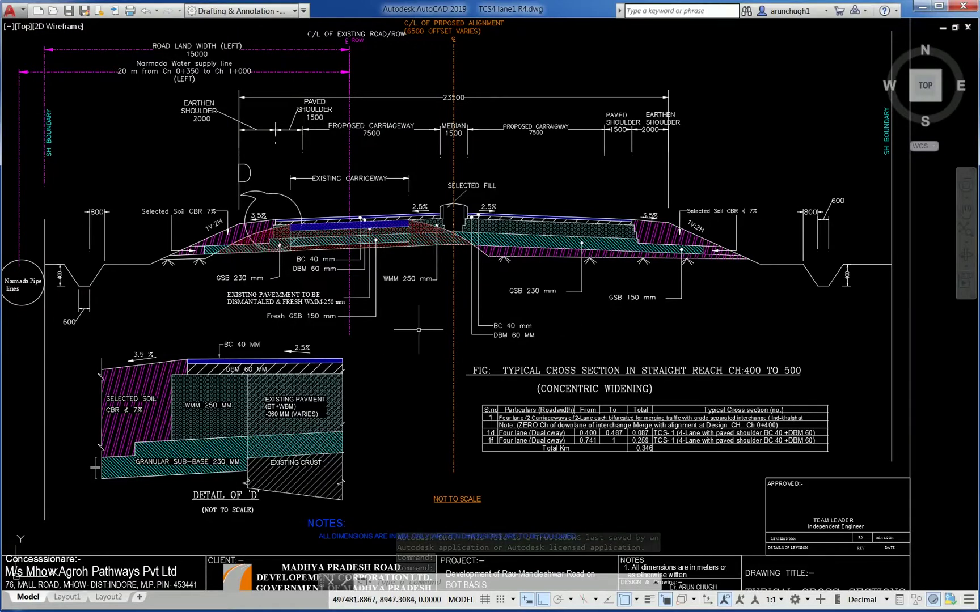
# Examine the four-lane rural cross-section for CH:400 to 500, including its dimensions, pavement layers and Detail of 'D'
pyautogui.moveTo(418, 329)
pyautogui.mouseDown(button='middle')
pyautogui.moveTo(412, 347)
pyautogui.moveTo(464, 377)
pyautogui.mouseUp(button='middle')
pyautogui.scroll(1, 502, 240)
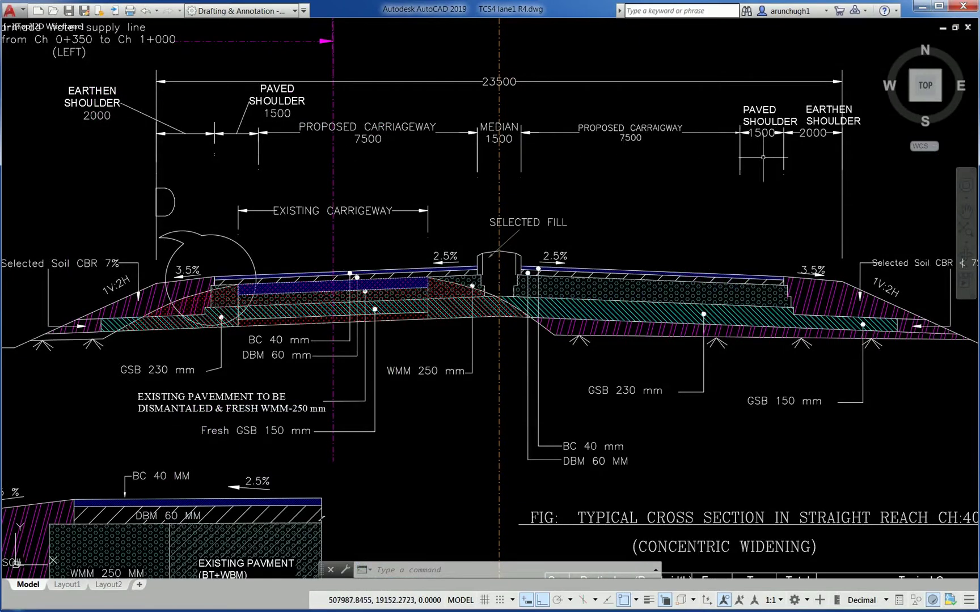
pyautogui.scroll(2, 252, 318)
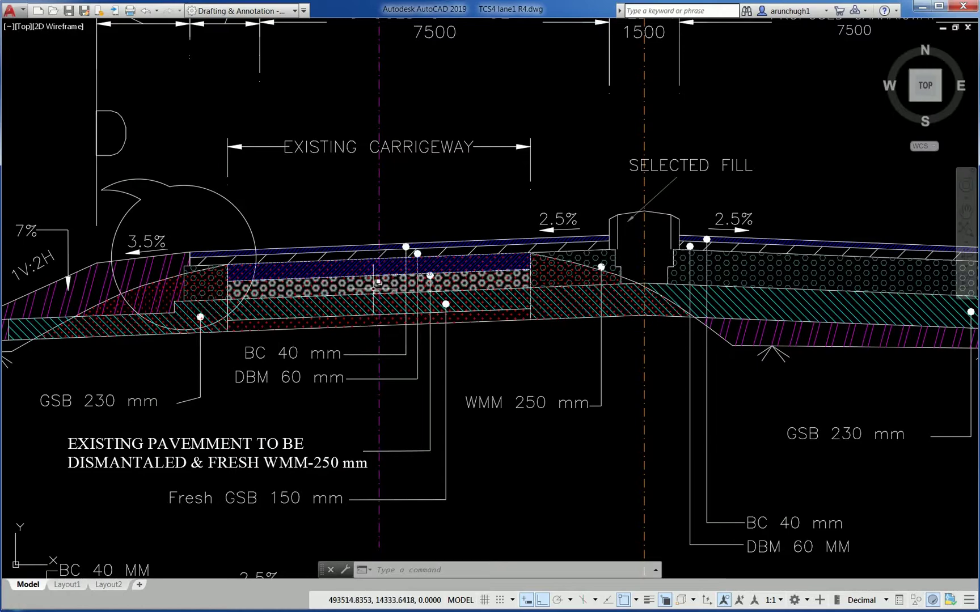
pyautogui.scroll(-2, 276, 302)
pyautogui.moveTo(395, 516)
pyautogui.mouseDown(button='middle')
pyautogui.moveTo(375, 289)
pyautogui.moveTo(328, 178)
pyautogui.mouseUp(button='middle')
pyautogui.moveTo(290, 336)
pyautogui.mouseDown(button='middle')
pyautogui.moveTo(518, 287)
pyautogui.moveTo(297, 336)
pyautogui.moveTo(108, 345)
pyautogui.moveTo(123, 379)
pyautogui.moveTo(197, 412)
pyautogui.moveTo(430, 469)
pyautogui.mouseUp(button='middle')
pyautogui.scroll(-3, 430, 469)
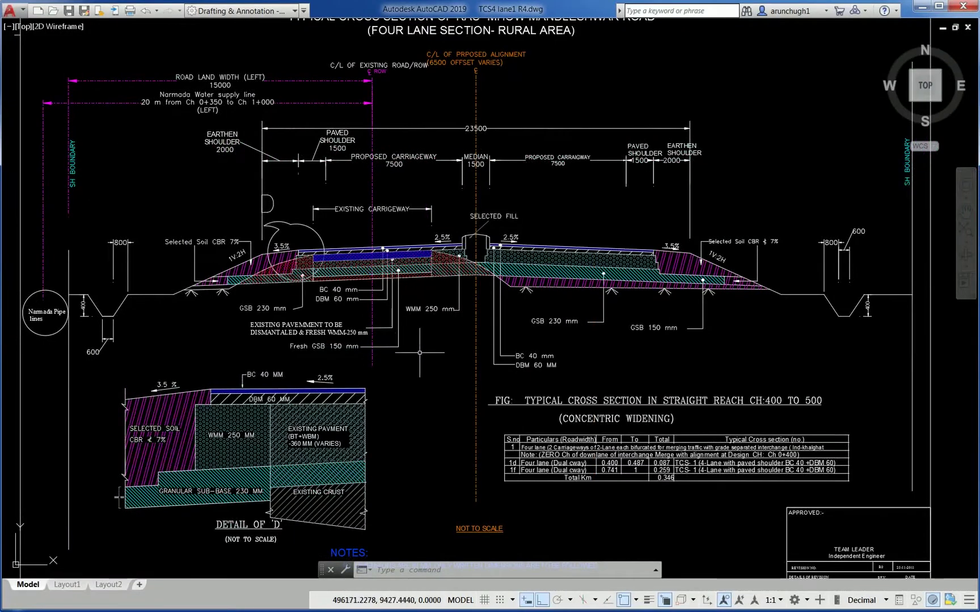
# Examine the two-lane cross-section on sheet TCS 2, including its shoulders, pavement layers, existing road and chainage table
pyautogui.scroll(-1, 420, 353)
pyautogui.moveTo(420, 434); pyautogui.dragTo(402, 123, button='middle')
pyautogui.moveTo(326, 518); pyautogui.dragTo(393, 338, button='middle')
pyautogui.scroll(2, 394, 338)
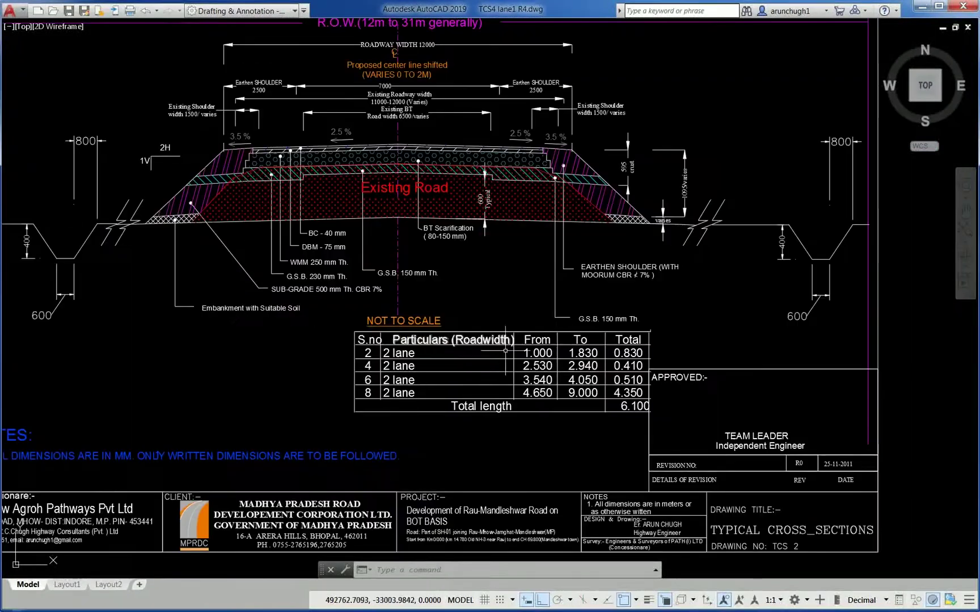
pyautogui.scroll(2, 437, 262)
pyautogui.moveTo(436, 262); pyautogui.dragTo(444, 352, button='middle')
pyautogui.moveTo(352, 307); pyautogui.dragTo(414, 369, button='middle')
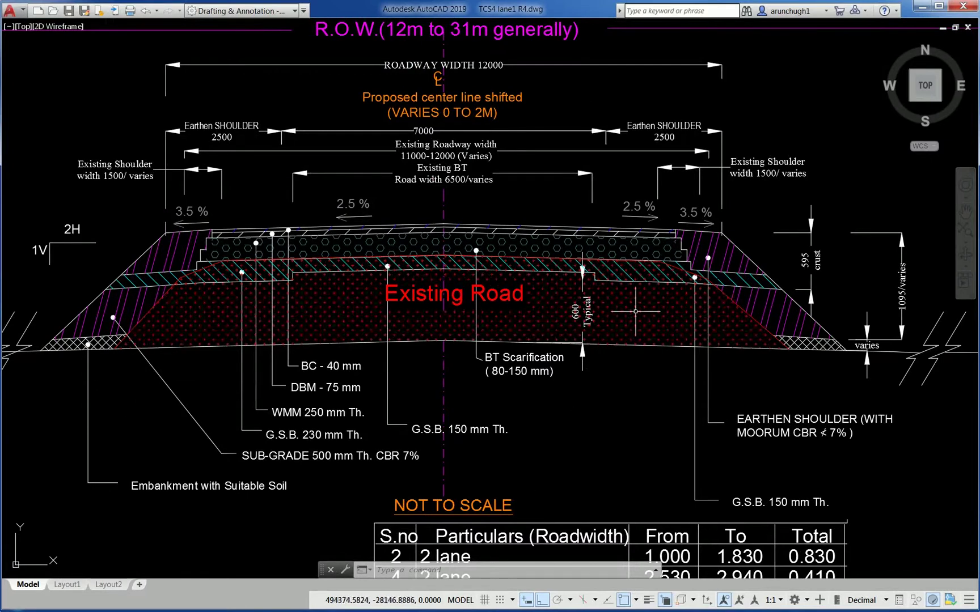
pyautogui.moveTo(503, 455); pyautogui.dragTo(513, 360, button='middle')
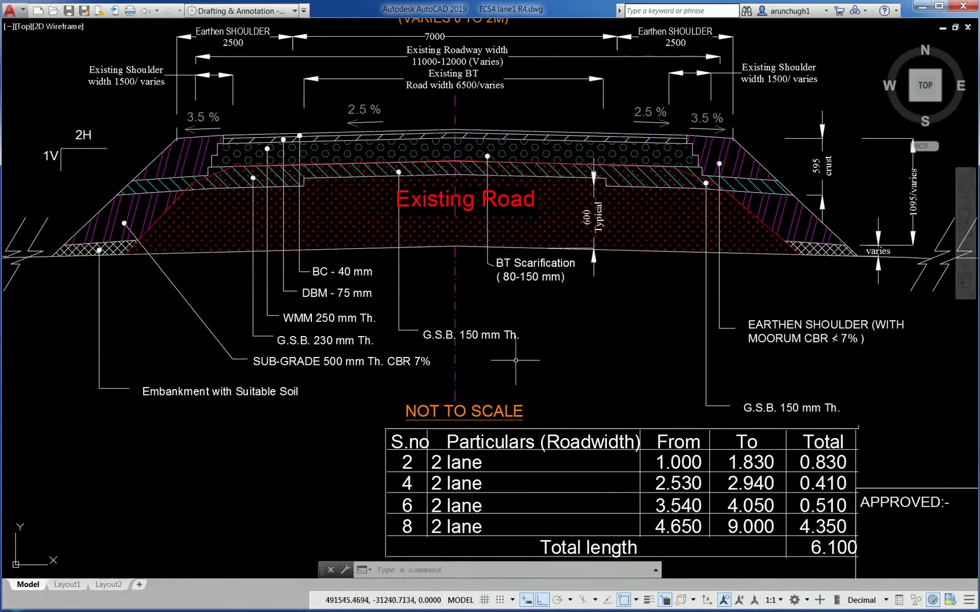
pyautogui.moveTo(479, 461); pyautogui.dragTo(470, 222, button='middle')
# Examine the two-lane built-up area cross-section with its side walks, drain chambers and pavement layers
pyautogui.scroll(-3, 429, 378)
pyautogui.moveTo(426, 529); pyautogui.dragTo(414, 163, button='middle')
pyautogui.moveTo(418, 430); pyautogui.dragTo(404, 203, button='middle')
pyautogui.scroll(6, 467, 322)
pyautogui.moveTo(442, 318); pyautogui.dragTo(449, 405, button='middle')
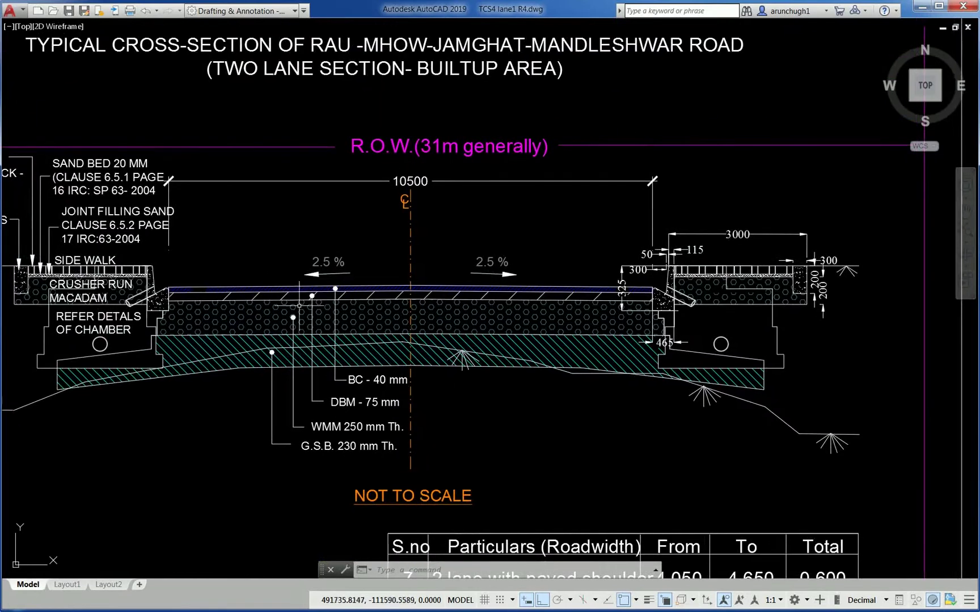
# Go through the following cross-section sheets and examine the two-lane section for strengthening the existing road with earthen shoulders
pyautogui.scroll(-2, 322, 252)
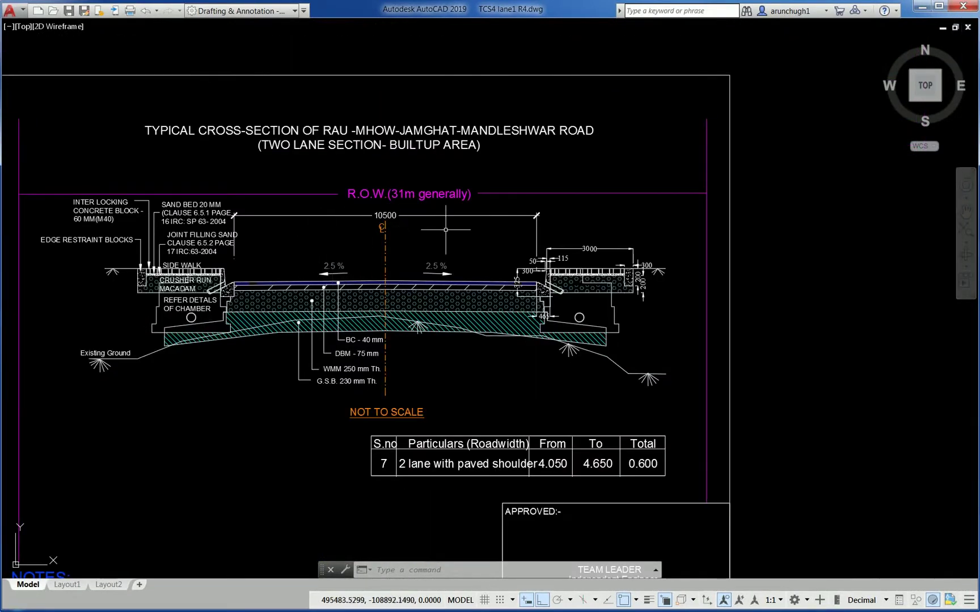
pyautogui.moveTo(431, 404); pyautogui.dragTo(425, 256, button='middle')
pyautogui.moveTo(389, 437); pyautogui.dragTo(462, 250, button='middle')
pyautogui.scroll(-3, 467, 258)
pyautogui.moveTo(428, 430)
pyautogui.mouseDown(button='middle')
pyautogui.moveTo(427, 344)
pyautogui.moveTo(405, 204)
pyautogui.mouseUp(button='middle')
pyautogui.scroll(2, 442, 533)
pyautogui.moveTo(447, 514); pyautogui.dragTo(419, 224, button='middle')
pyautogui.moveTo(412, 473); pyautogui.dragTo(411, 265, button='middle')
pyautogui.scroll(-1, 413, 287)
pyautogui.moveTo(439, 489); pyautogui.dragTo(393, 144, button='middle')
pyautogui.scroll(4, 414, 135)
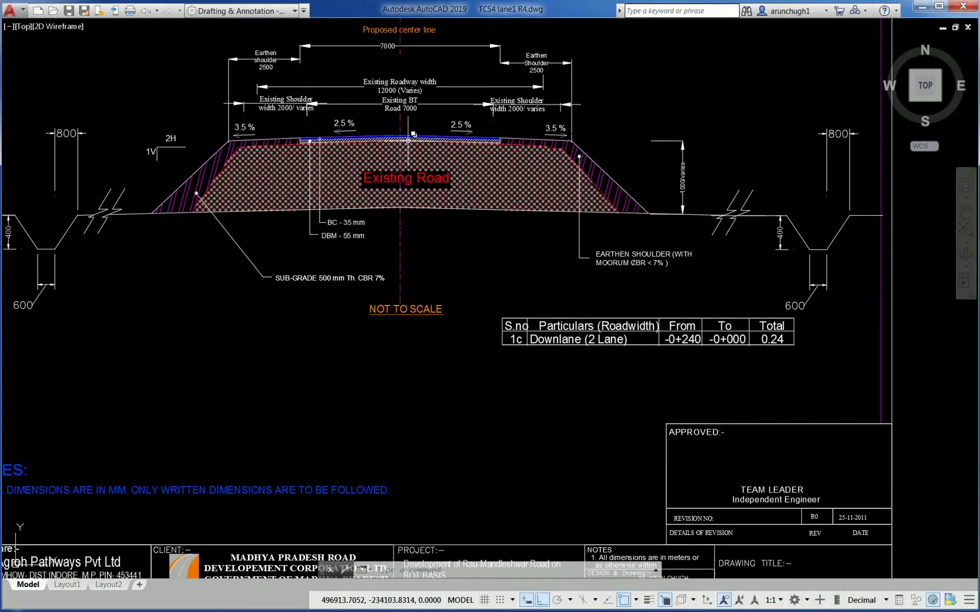
pyautogui.scroll(2, 408, 140)
pyautogui.moveTo(401, 214); pyautogui.dragTo(407, 397, button='middle')
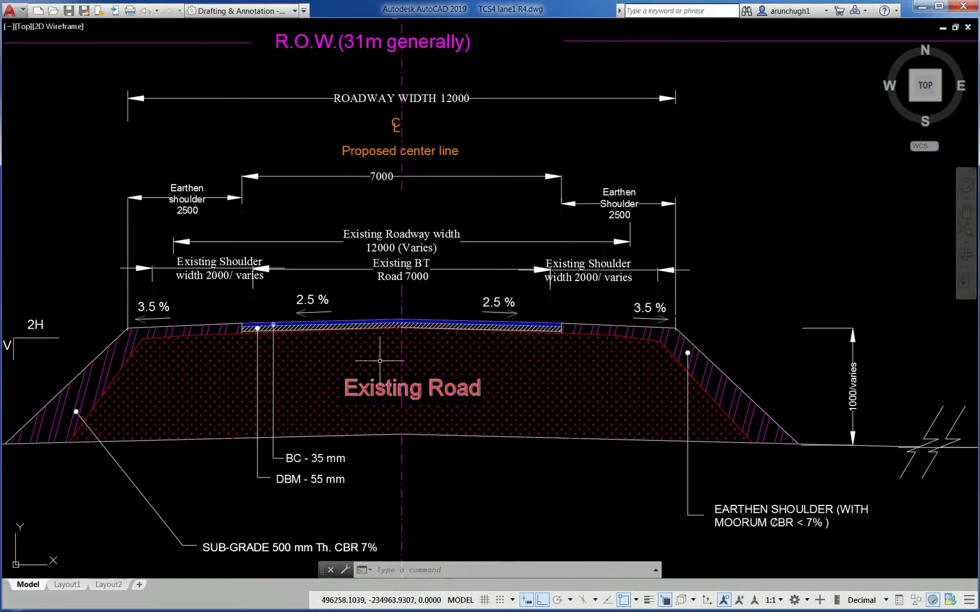
# Find the two-lane cut formation cross-section for a cutting depth of 0 to 2 m and inspect its layers and boulder-lined drains
pyautogui.scroll(-3, 380, 361)
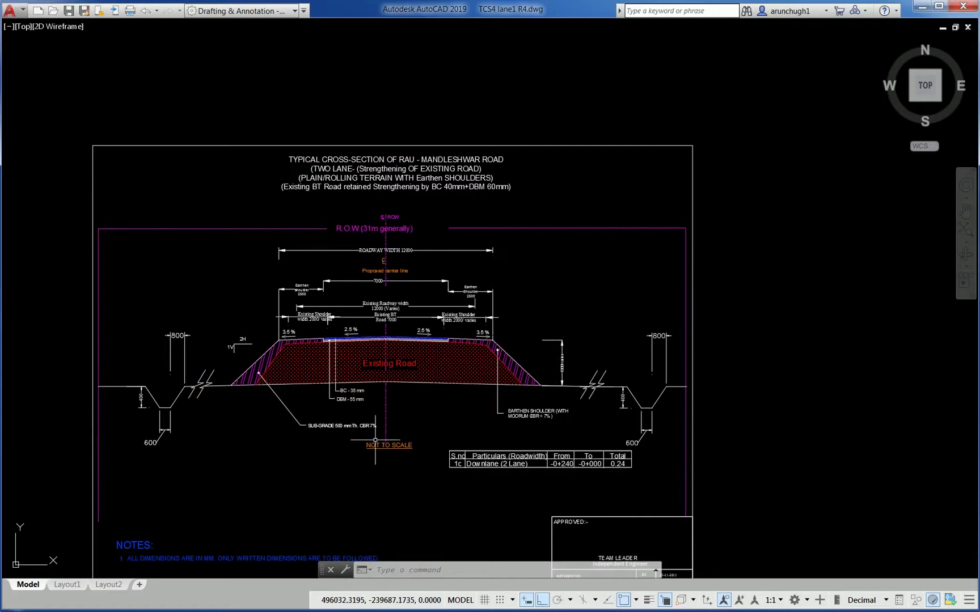
pyautogui.scroll(-6, 375, 440)
pyautogui.scroll(3, 374, 443)
pyautogui.scroll(2, 375, 447)
pyautogui.moveTo(335, 432); pyautogui.dragTo(335, 181, button='middle')
pyautogui.moveTo(349, 432); pyautogui.dragTo(341, 166, button='middle')
pyautogui.scroll(2, 357, 333)
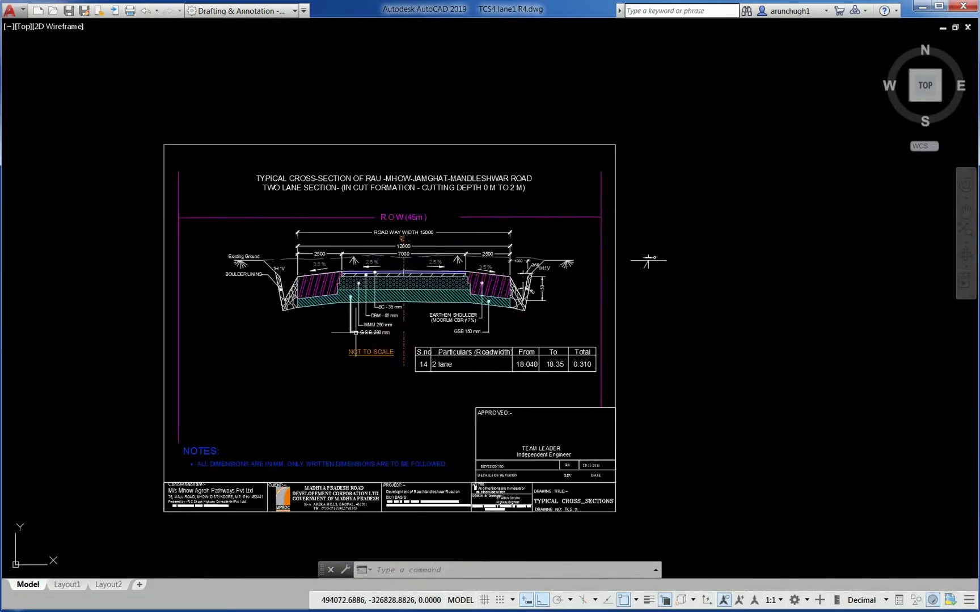
pyautogui.scroll(2, 356, 331)
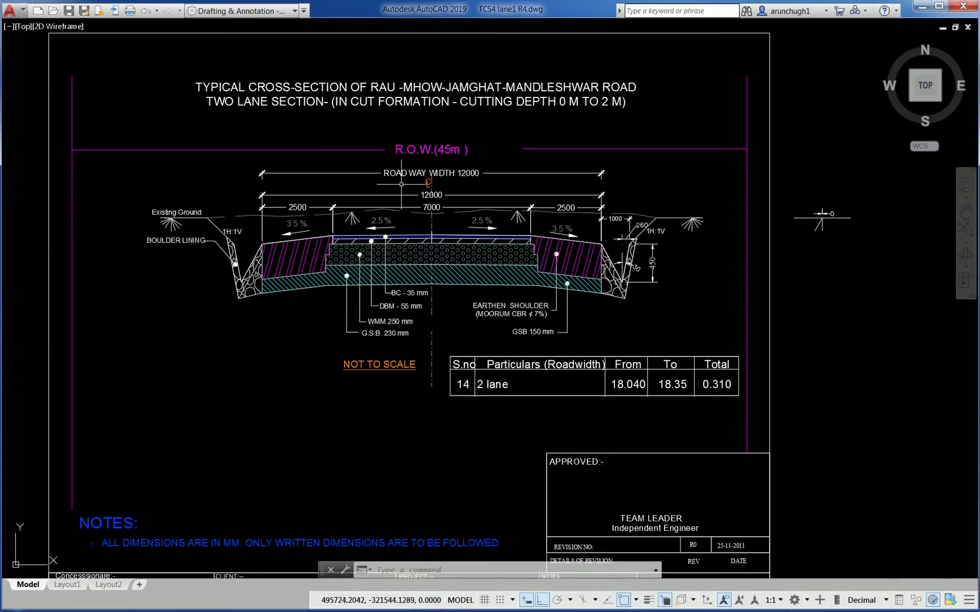
pyautogui.scroll(2, 557, 228)
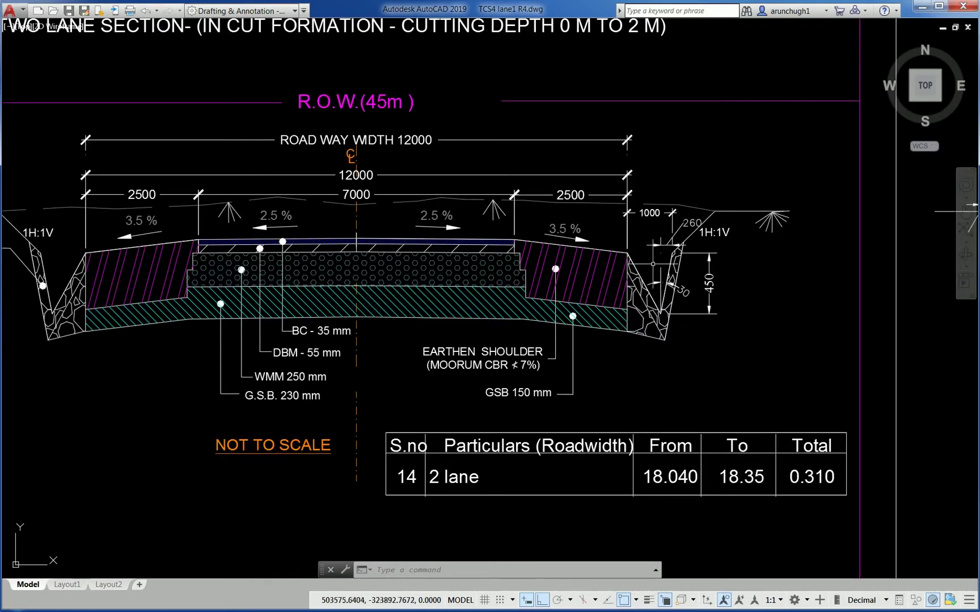
pyautogui.moveTo(396, 414); pyautogui.dragTo(420, 362, button='middle')
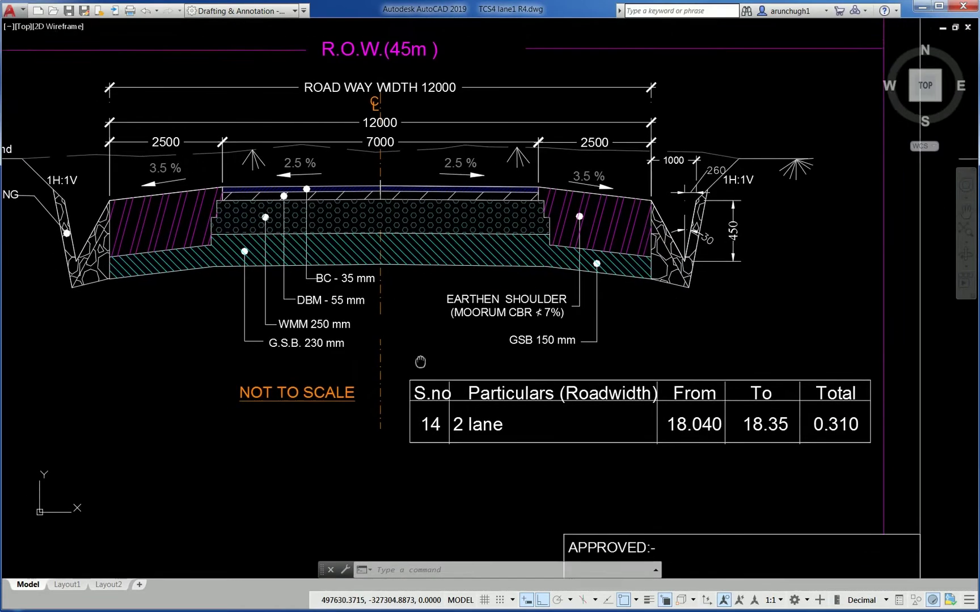
# Inspect the 3+3 lane toll plaza sheet, covering the lane plan and the cross section at AA
pyautogui.scroll(-8, 420, 361)
pyautogui.moveTo(386, 359); pyautogui.dragTo(326, 153, button='middle')
pyautogui.scroll(8, 388, 289)
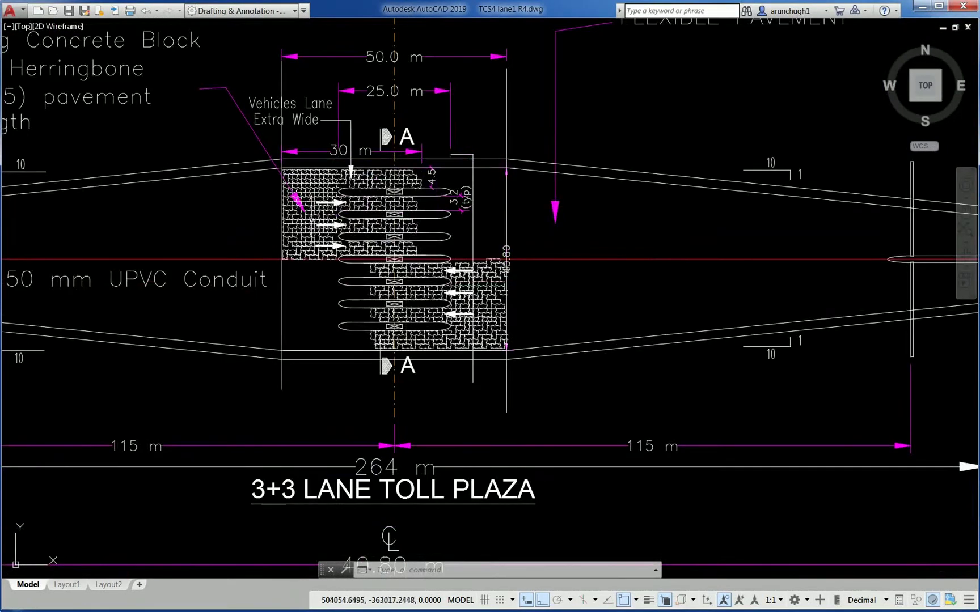
pyautogui.scroll(-8, 329, 279)
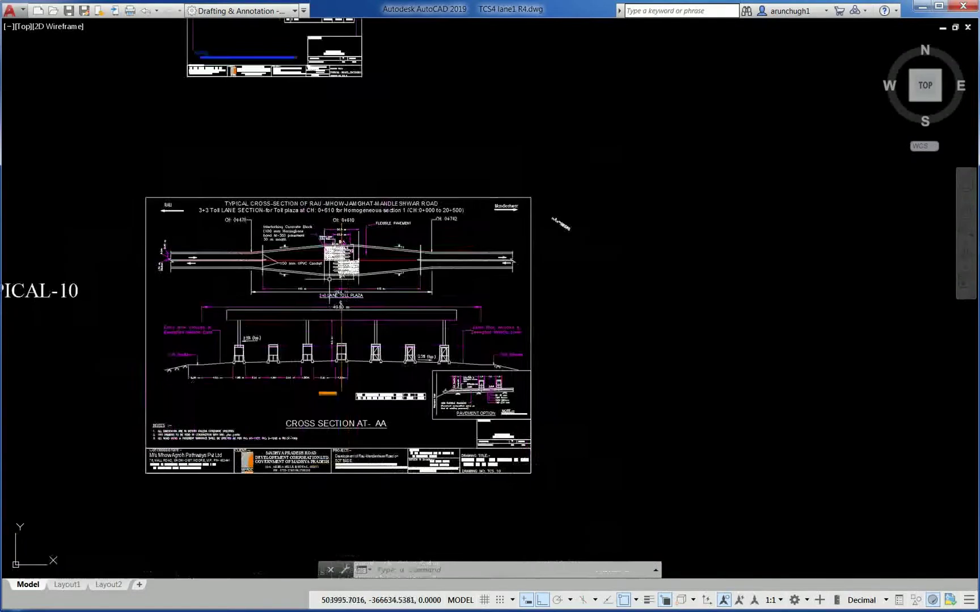
pyautogui.scroll(5, 363, 392)
pyautogui.moveTo(199, 391)
pyautogui.mouseDown(button='middle')
pyautogui.moveTo(327, 242)
pyautogui.moveTo(370, 169)
pyautogui.mouseUp(button='middle')
pyautogui.scroll(-5, 369, 180)
pyautogui.moveTo(344, 342); pyautogui.dragTo(344, 90, button='middle')
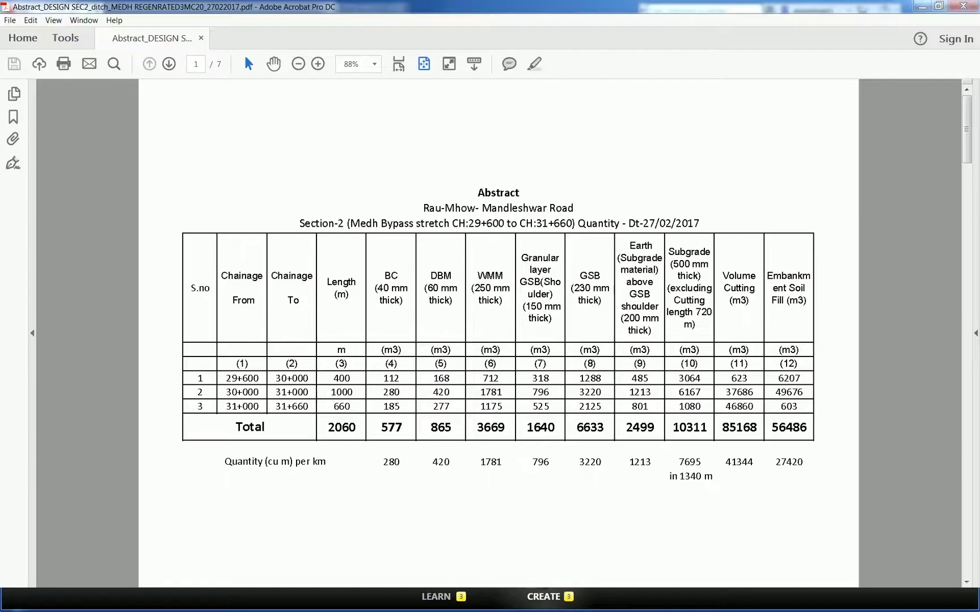
# Review the Medh Bypass quantity abstract PDF and page through its chainage-wise costing report
pyautogui.click(497, 398)
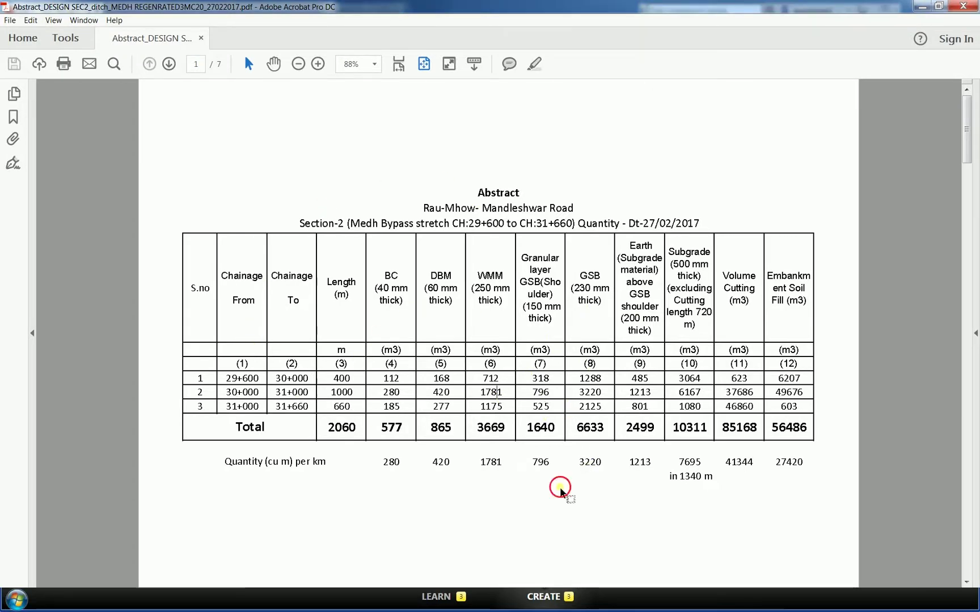
pyautogui.scroll(-1, 559, 491)
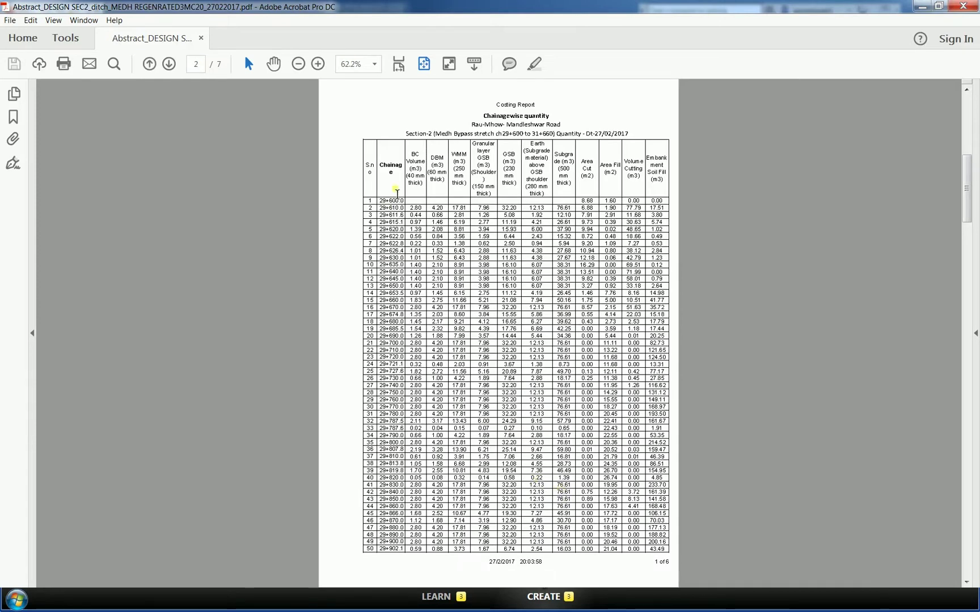
pyautogui.scroll(-5, 429, 397)
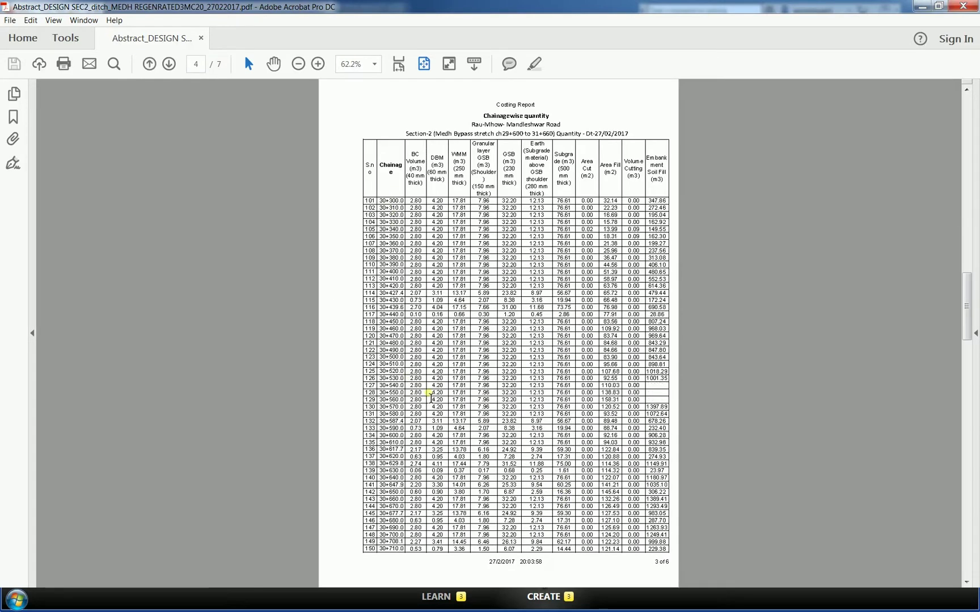
pyautogui.press('Home')
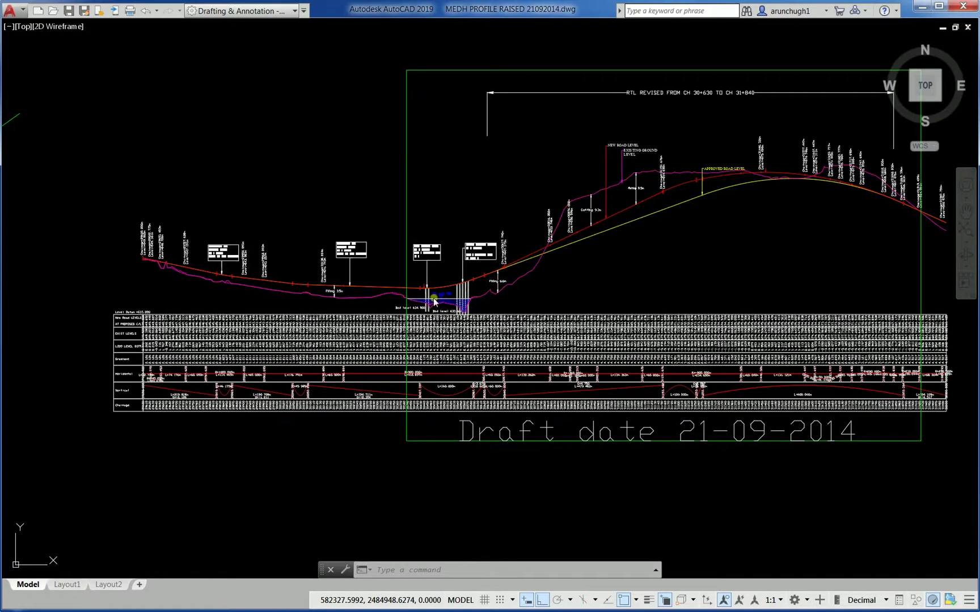
# Examine the Medh road profile, covering the road and ground levels, cutting and filling depths, slab culvert and minor bridge
pyautogui.scroll(4, 434, 302)
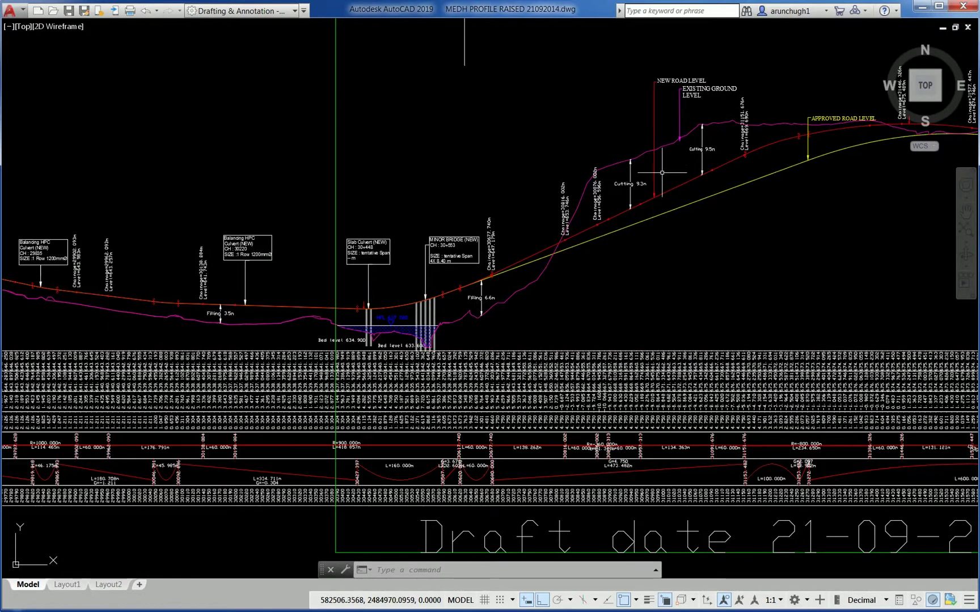
pyautogui.scroll(2, 718, 155)
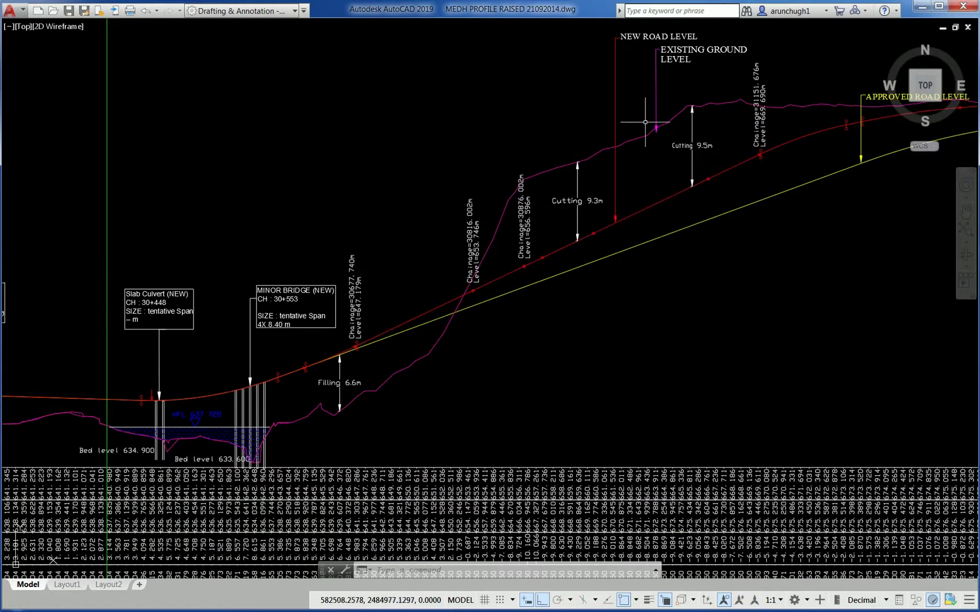
pyautogui.scroll(-2, 541, 252)
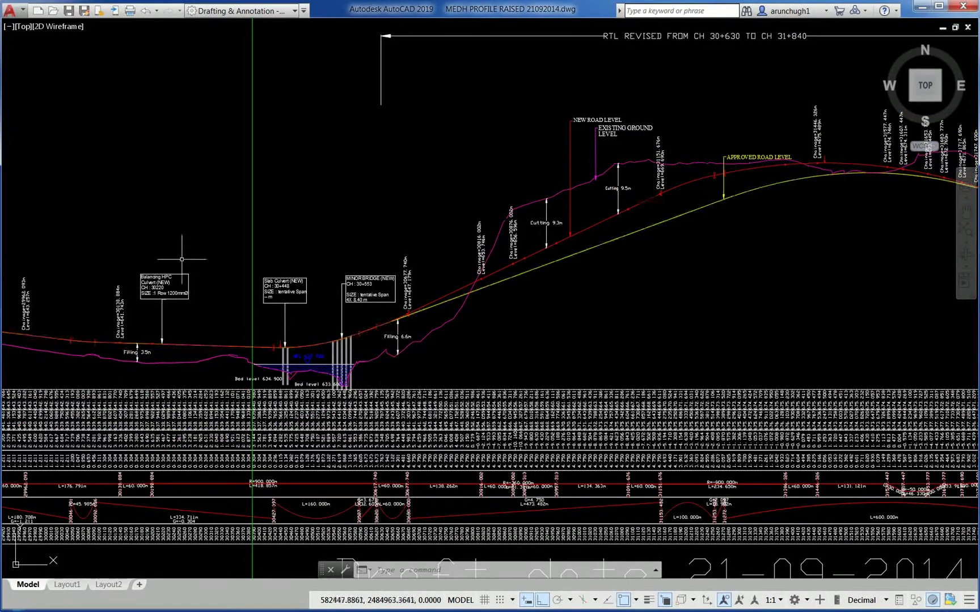
pyautogui.scroll(3, 311, 363)
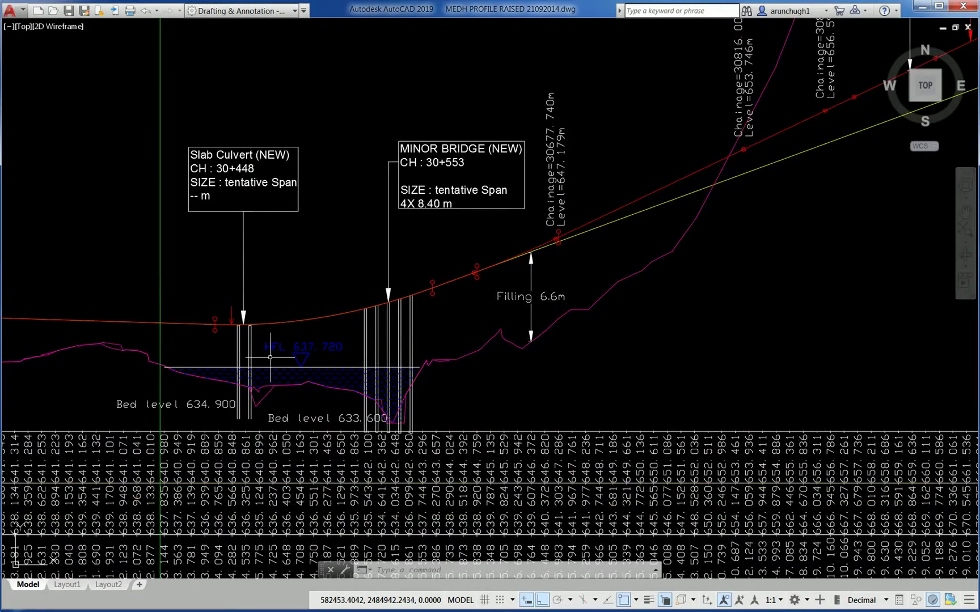
pyautogui.scroll(2, 270, 362)
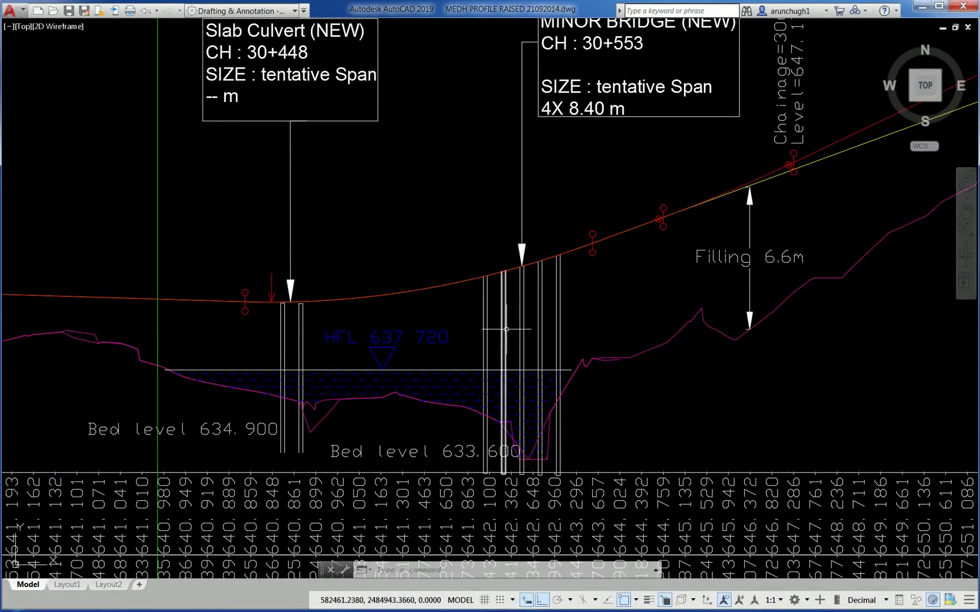
pyautogui.scroll(-2, 387, 329)
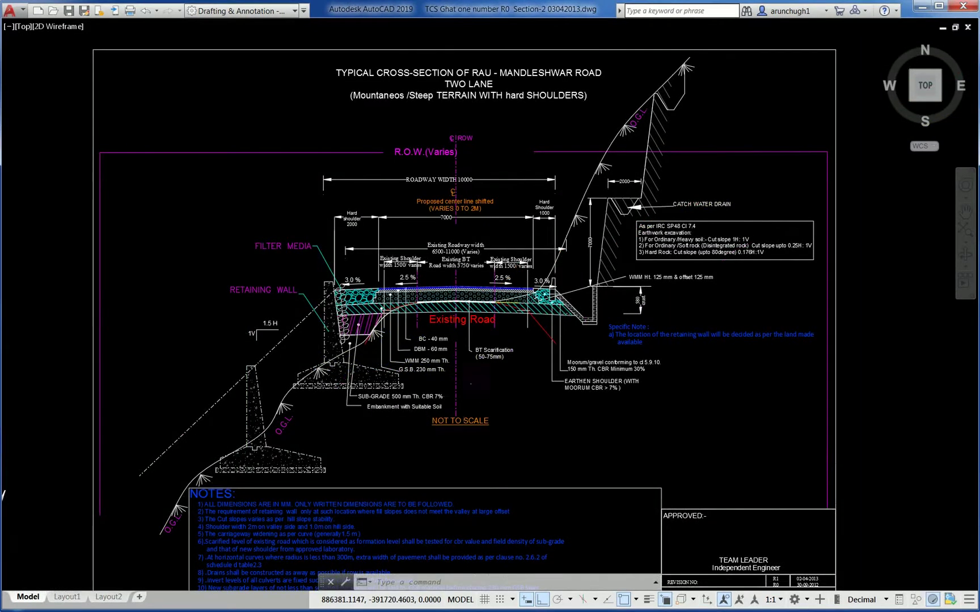
# Examine the pavement layers, existing road and retaining walls in the two-lane mountainous-terrain cross-section with hard shoulders
pyautogui.scroll(2, 463, 396)
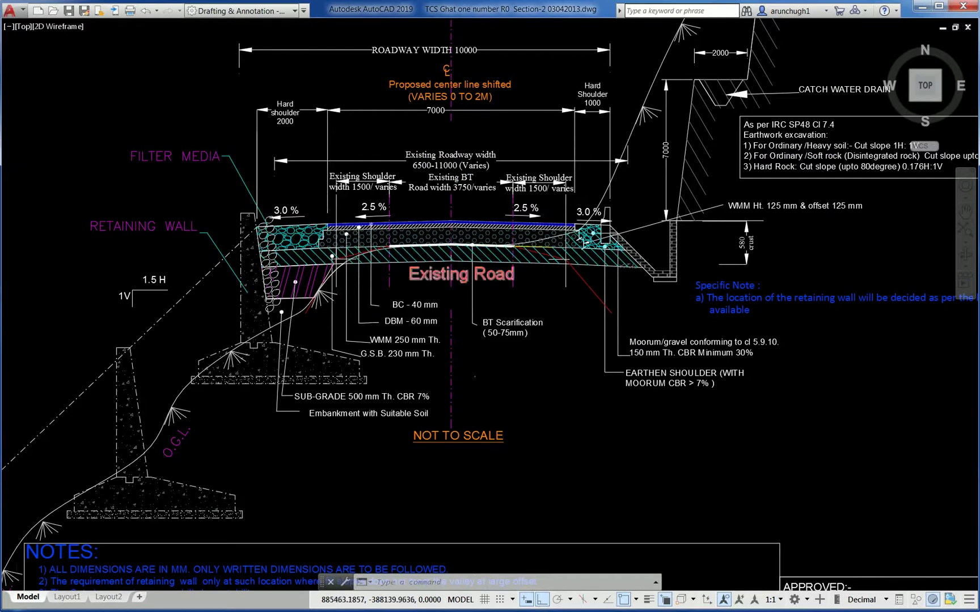
pyautogui.scroll(4, 408, 267)
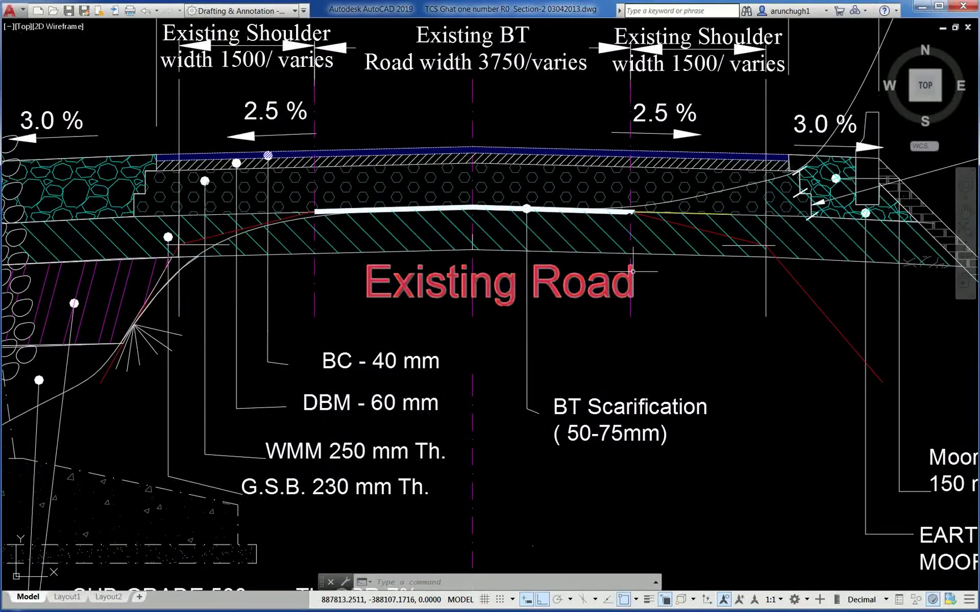
pyautogui.scroll(-2, 572, 244)
pyautogui.scroll(-2, 571, 244)
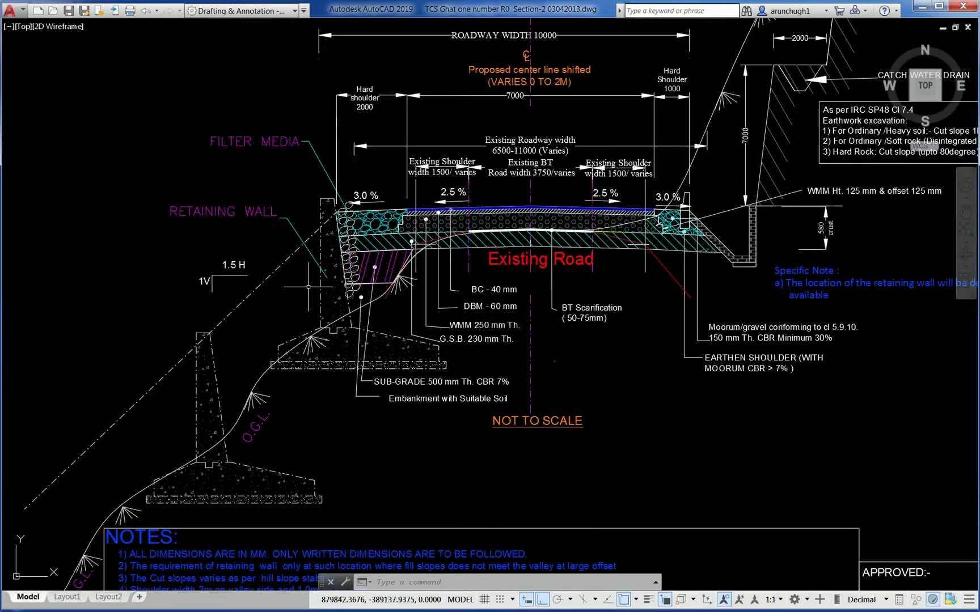
pyautogui.scroll(-2, 685, 262)
pyautogui.moveTo(708, 211); pyautogui.dragTo(545, 299, button='middle')
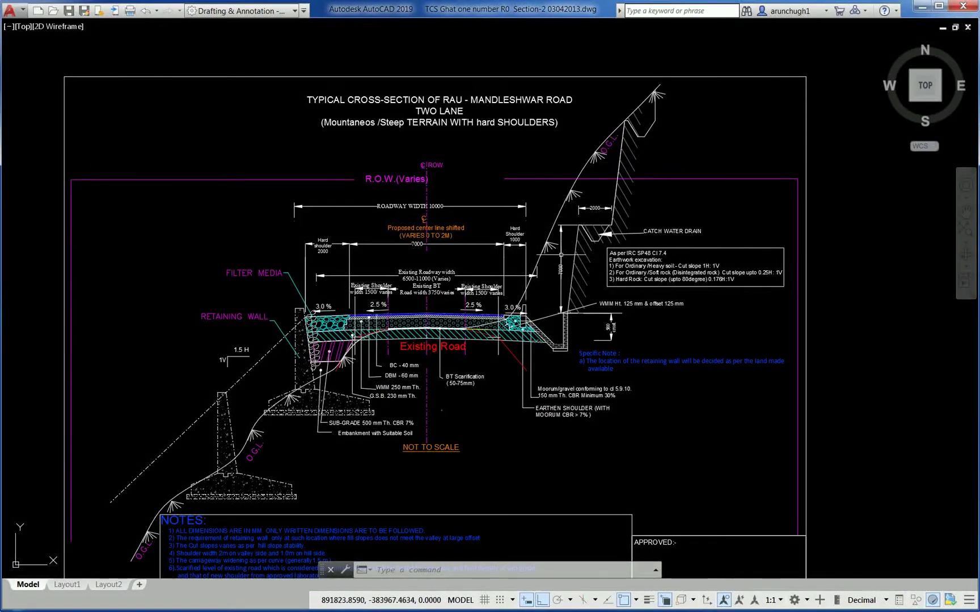
# Inspect the catch water drain and the IRC SP48 earthwork excavation note on cut slopes in the same cross-section
pyautogui.scroll(2, 704, 255)
pyautogui.scroll(2, 695, 268)
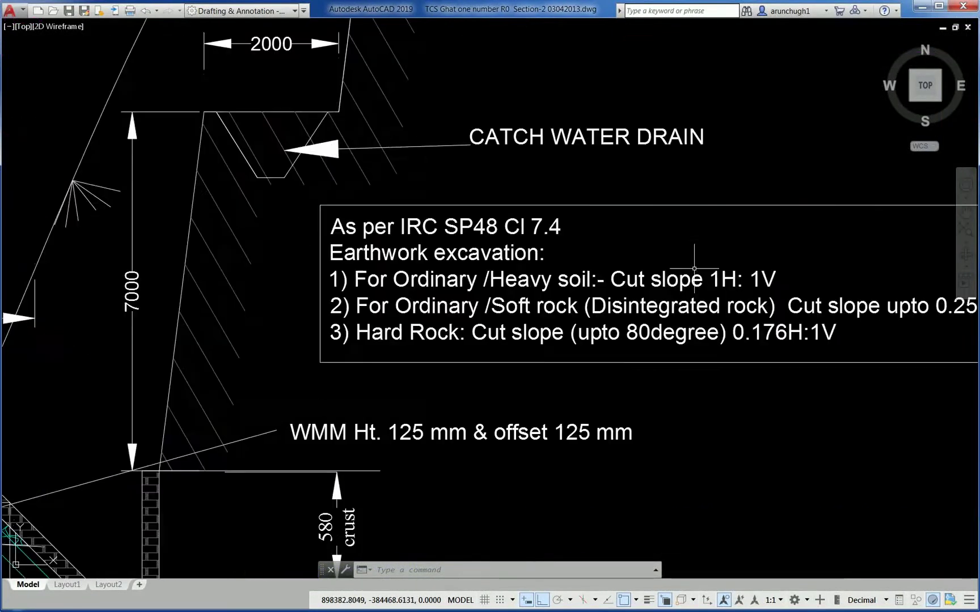
pyautogui.moveTo(581, 282)
pyautogui.mouseDown(button='middle')
pyautogui.moveTo(462, 284)
pyautogui.moveTo(669, 286)
pyautogui.mouseUp(button='middle')
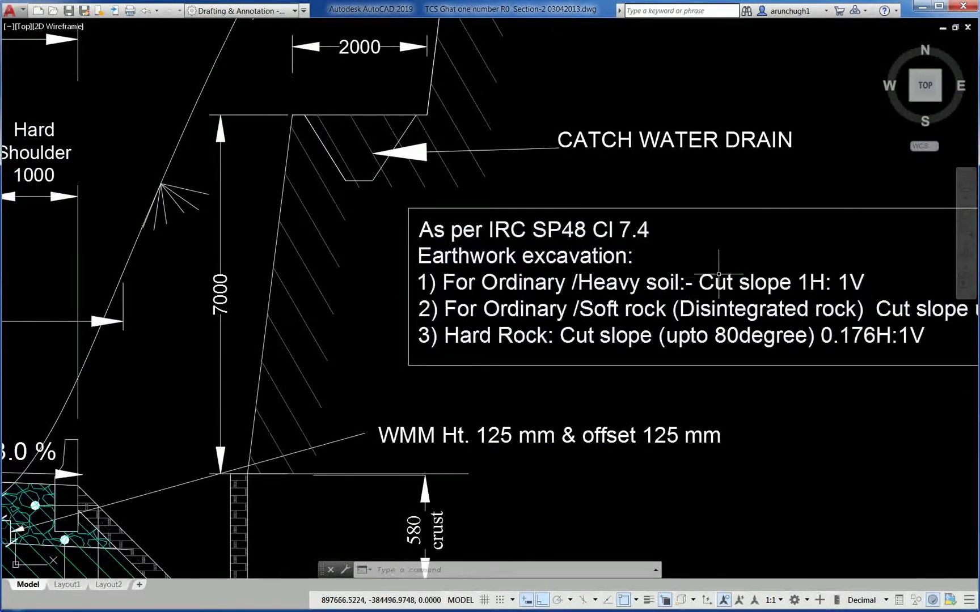
pyautogui.scroll(-1, 716, 274)
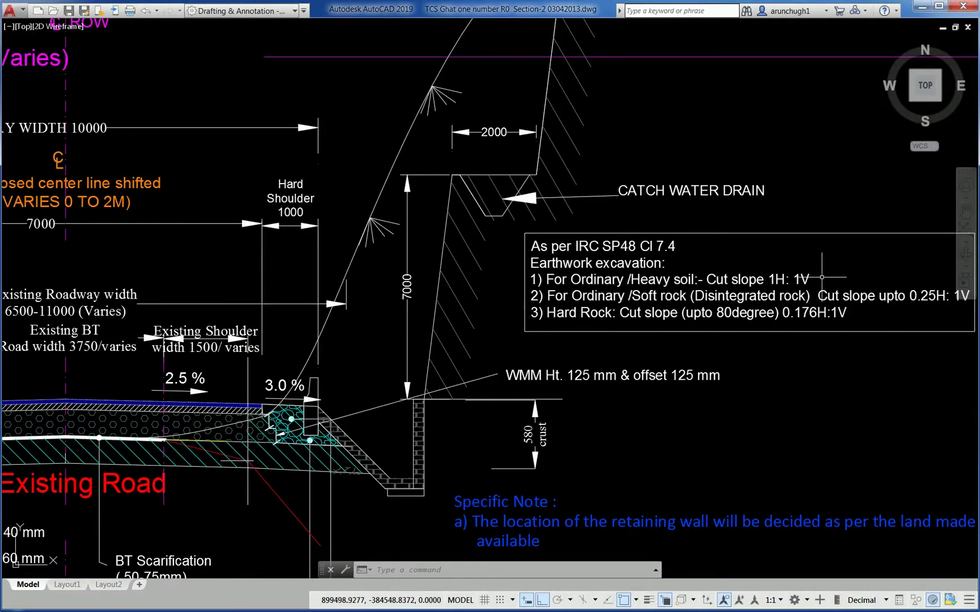
pyautogui.scroll(-3, 822, 277)
pyautogui.scroll(-3, 674, 395)
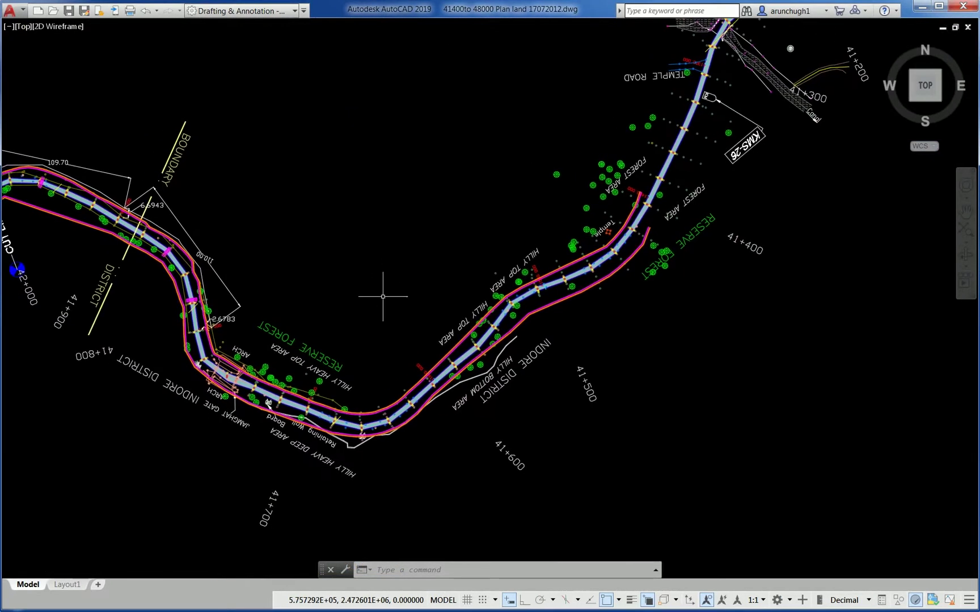
# Examine the road alignment and land boundary lines around chainage 41+400 to 41+600 in the 41400 to 48000 land plan
pyautogui.scroll(4, 595, 280)
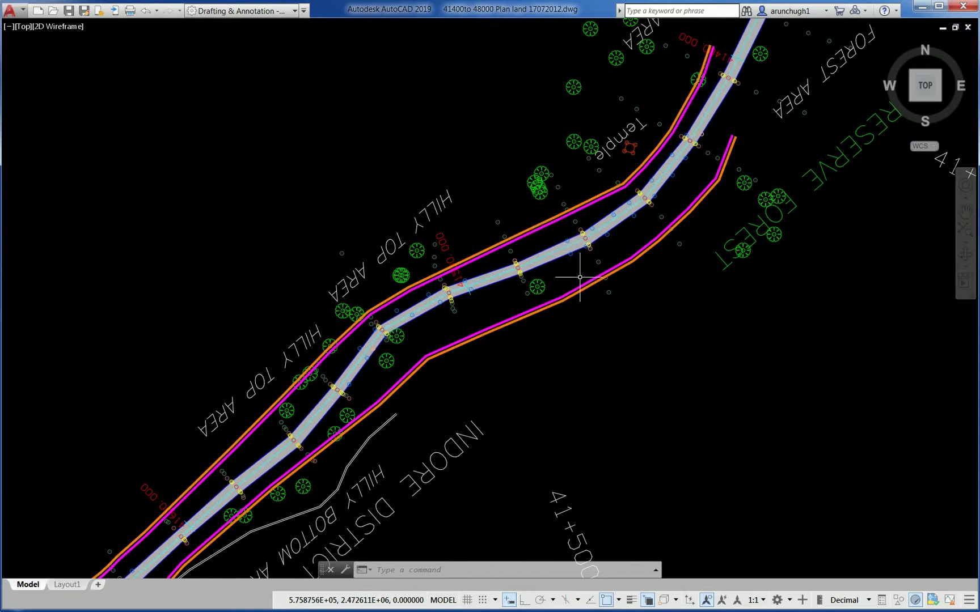
pyautogui.scroll(-5, 580, 278)
pyautogui.moveTo(239, 340); pyautogui.dragTo(559, 393, button='middle')
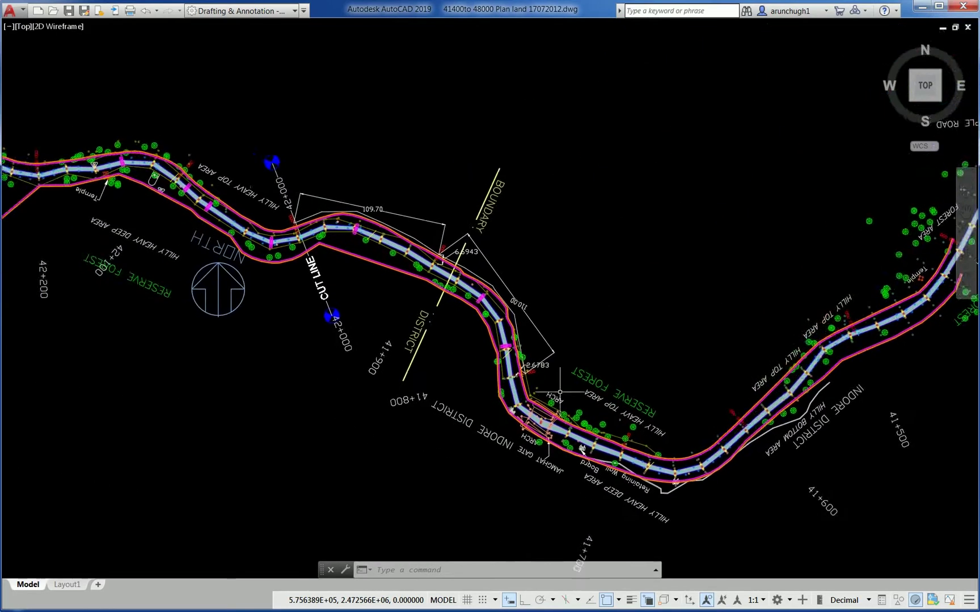
# Follow the hill road alignment through the reserve forest from about chainage 42+000 past 42+600 towards the 43+000 cut line
pyautogui.scroll(2, 325, 231)
pyautogui.scroll(2, 228, 229)
pyautogui.moveTo(228, 230); pyautogui.dragTo(632, 372, button='middle')
pyautogui.moveTo(194, 245); pyautogui.dragTo(557, 328, button='middle')
pyautogui.moveTo(227, 293); pyautogui.dragTo(461, 380, button='middle')
pyautogui.moveTo(170, 254)
pyautogui.mouseDown(button='middle')
pyautogui.moveTo(181, 278)
pyautogui.moveTo(375, 425)
pyautogui.mouseUp(button='middle')
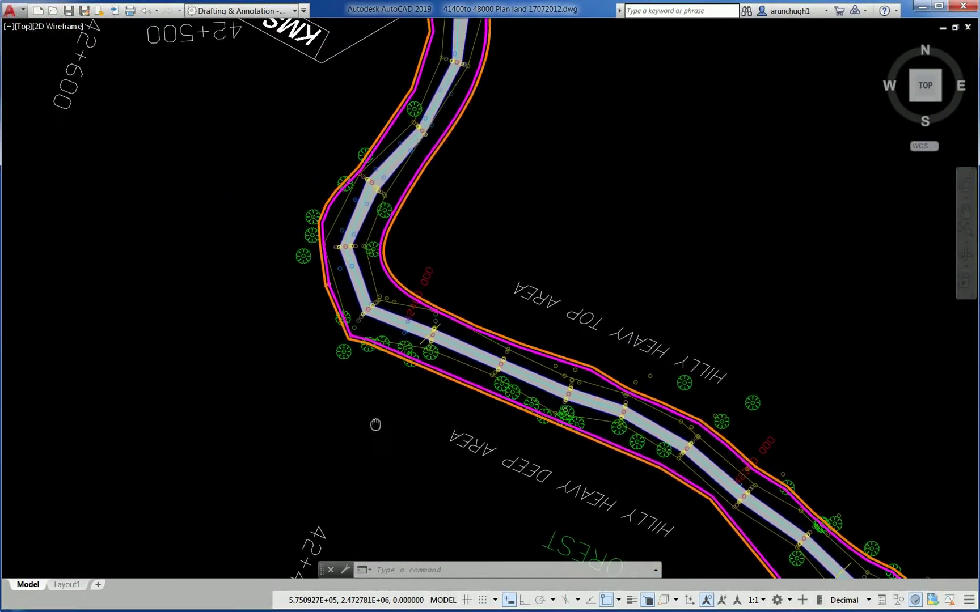
pyautogui.moveTo(220, 164); pyautogui.dragTo(498, 420, button='middle')
pyautogui.scroll(-4, 457, 392)
pyautogui.moveTo(167, 277)
pyautogui.mouseDown(button='middle')
pyautogui.moveTo(203, 328)
pyautogui.moveTo(460, 423)
pyautogui.mouseUp(button='middle')
pyautogui.moveTo(171, 413)
pyautogui.mouseDown(button='middle')
pyautogui.moveTo(570, 231)
pyautogui.moveTo(325, 301)
pyautogui.mouseUp(button='middle')
pyautogui.scroll(-3, 302, 274)
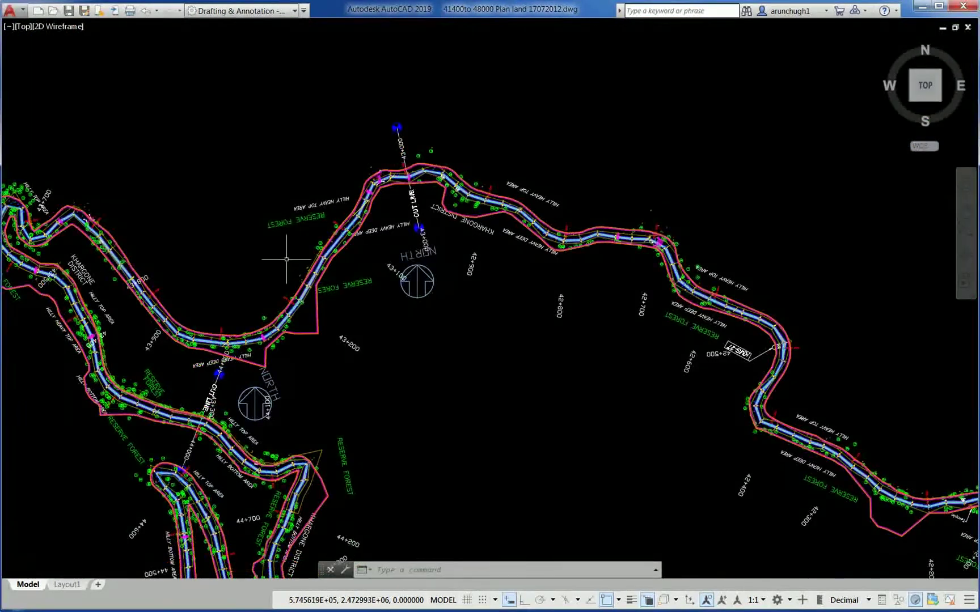
# Return along the alignment to the district boundary and inspect the Jamghat Gate arch near chainage 41+800
pyautogui.moveTo(577, 390); pyautogui.dragTo(121, 221, button='middle')
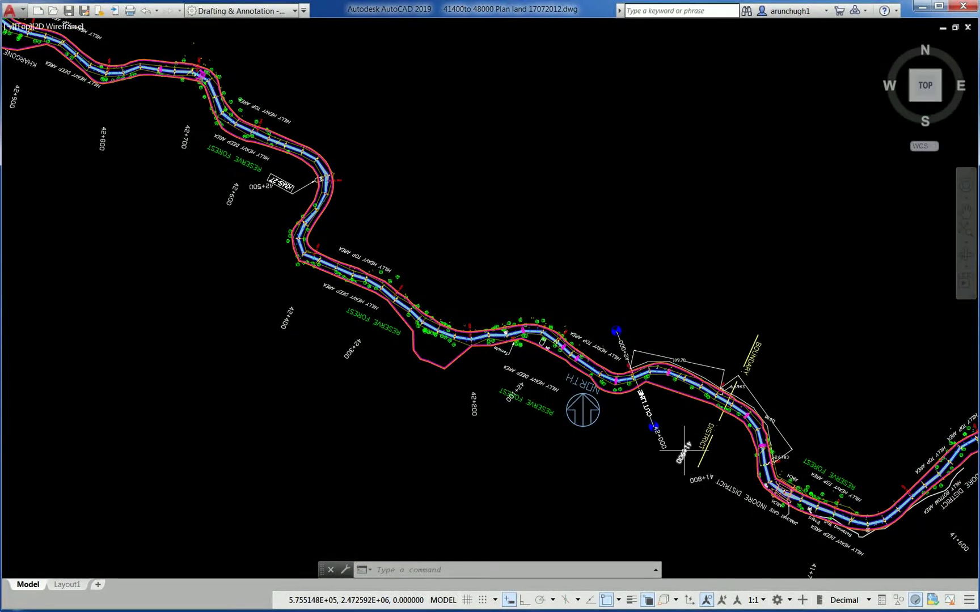
pyautogui.moveTo(683, 448); pyautogui.dragTo(376, 339, button='middle')
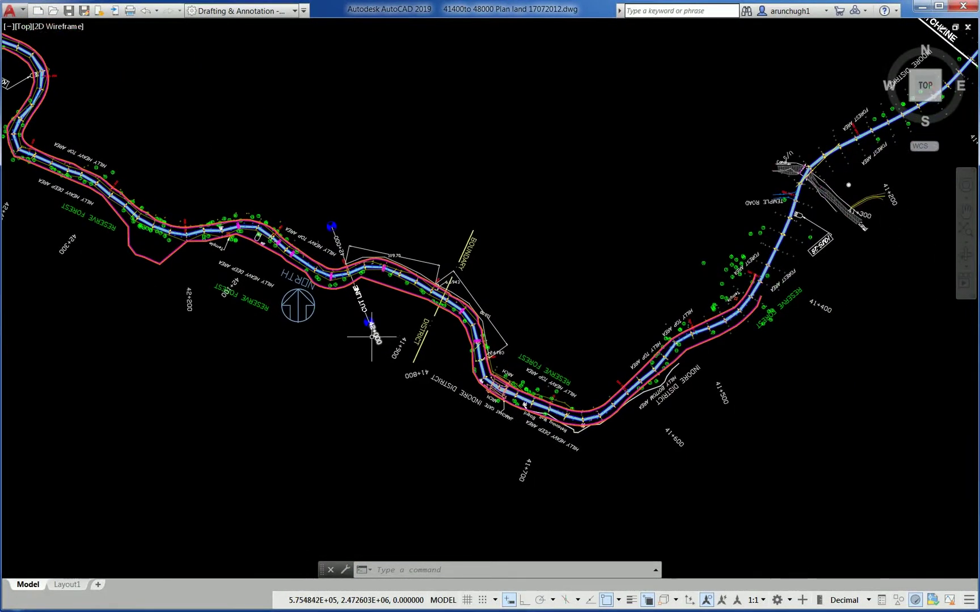
pyautogui.scroll(5, 519, 408)
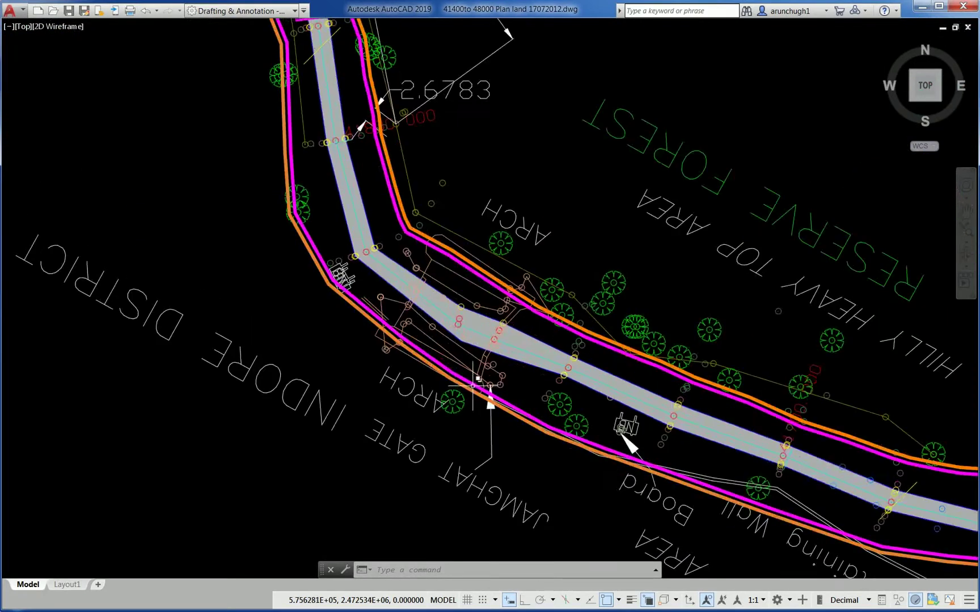
pyautogui.scroll(-5, 451, 335)
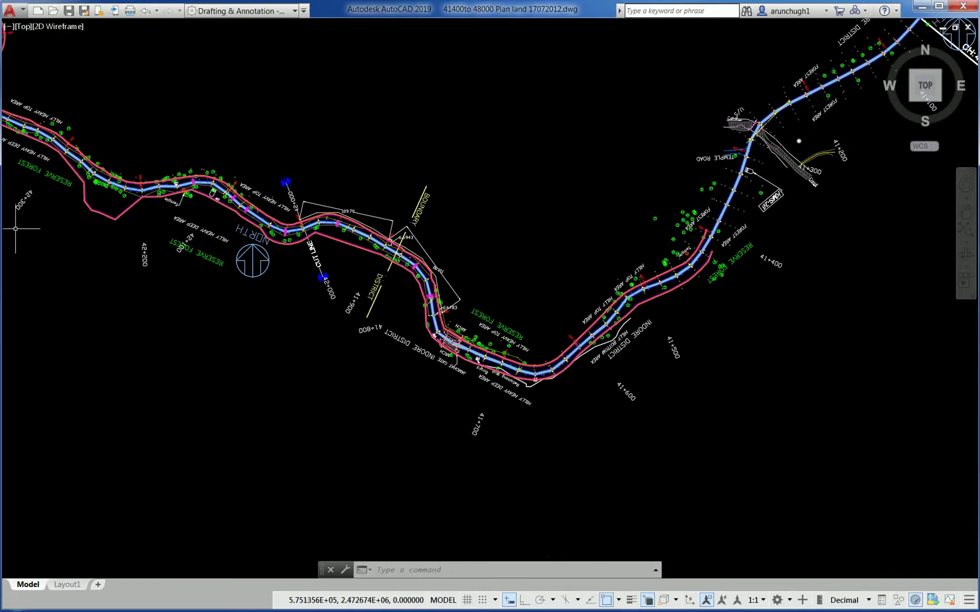
# Survey the whole ghat alignment and examine its hairpin bends around chainages 43+600 to 45+000
pyautogui.moveTo(213, 328); pyautogui.dragTo(605, 376, button='middle')
pyautogui.scroll(-4, 600, 371)
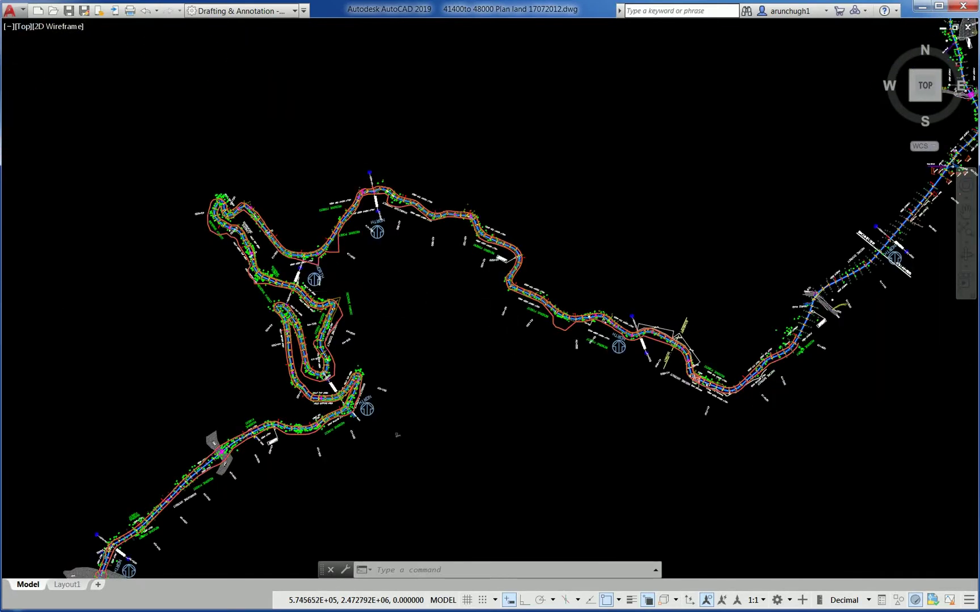
pyautogui.scroll(5, 329, 291)
pyautogui.moveTo(298, 392); pyautogui.dragTo(323, 290, button='middle')
pyautogui.scroll(-4, 326, 289)
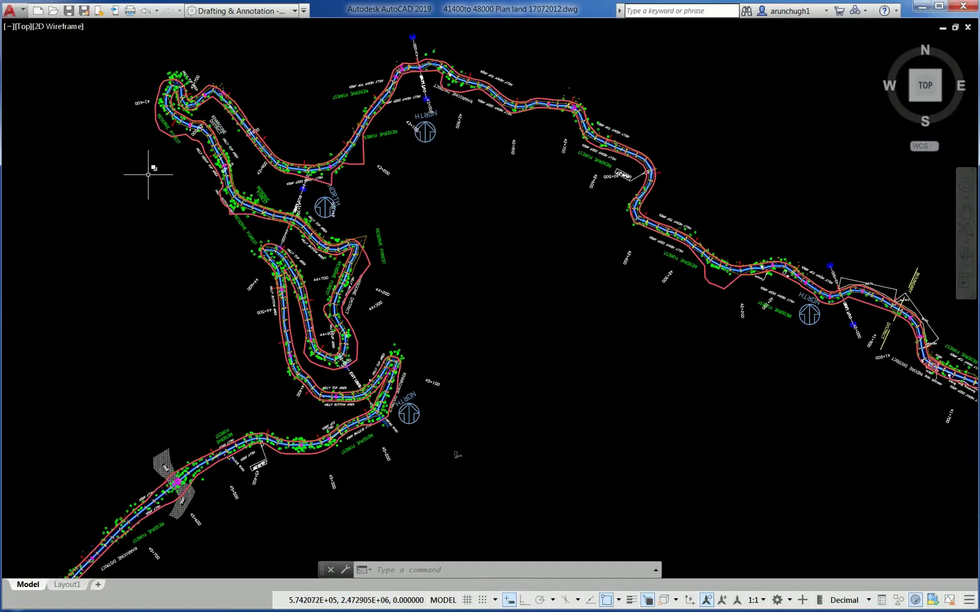
# Switch to the Indore Division forest strip chart and review its forest and revenue stretches and the compartment area table
pyautogui.hotkey('ctrl', 'Tab')
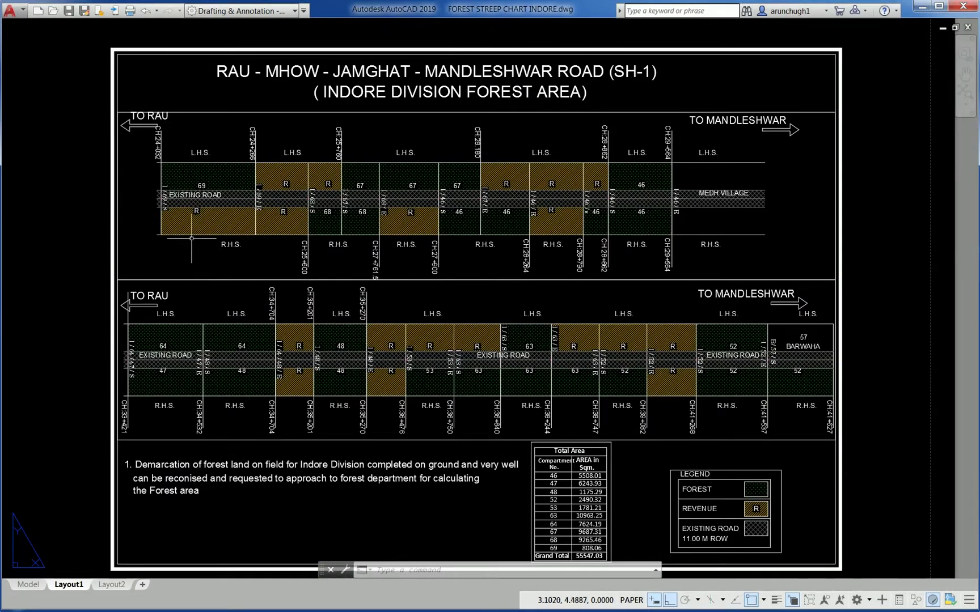
pyautogui.scroll(2, 190, 180)
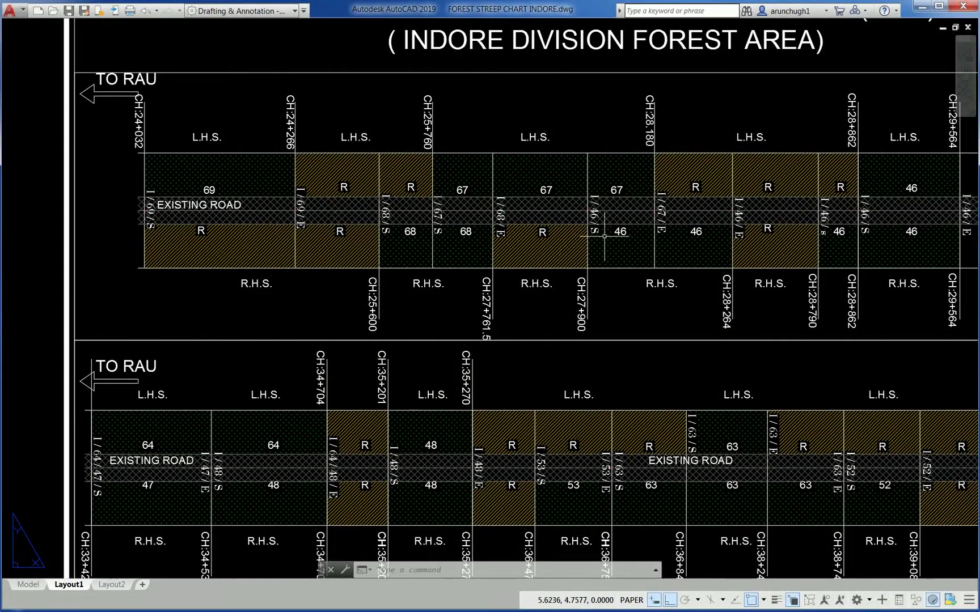
pyautogui.moveTo(814, 240)
pyautogui.mouseDown(button='middle')
pyautogui.moveTo(658, 184)
pyautogui.moveTo(639, 166)
pyautogui.mouseUp(button='middle')
pyautogui.moveTo(528, 436); pyautogui.dragTo(508, 316, button='middle')
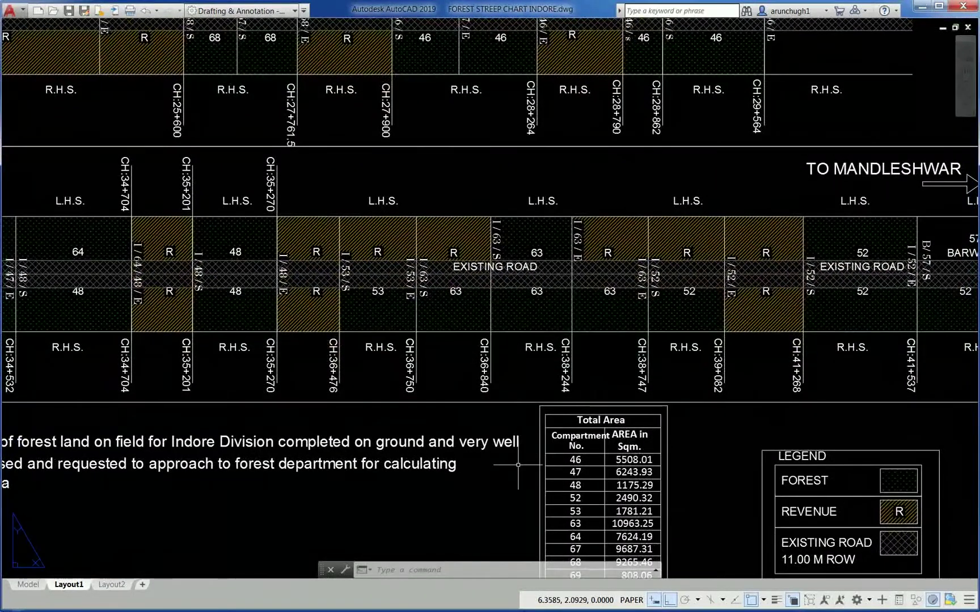
pyautogui.scroll(2, 519, 465)
pyautogui.moveTo(518, 465); pyautogui.dragTo(526, 344, button='middle')
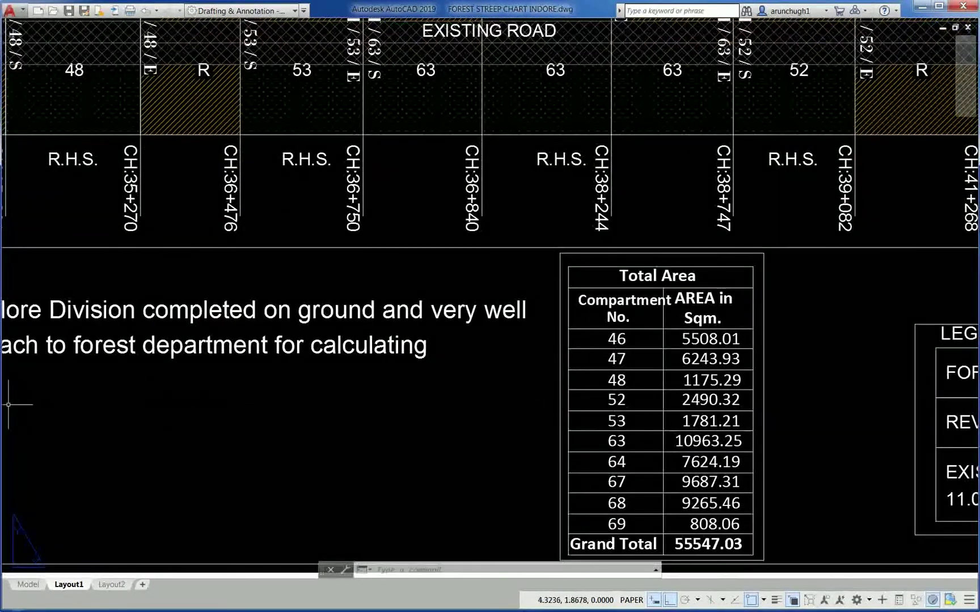
# Switch to the typical cross section drawing and examine the deep-cut section with 1:1 slopes, side drain and catch water drain
pyautogui.hotkey('ctrl', 'Tab')
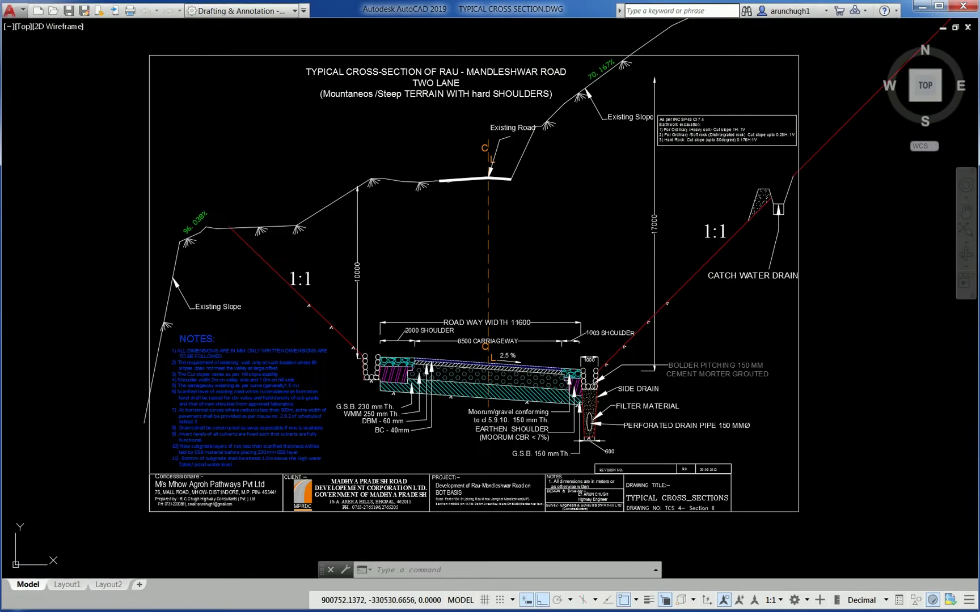
pyautogui.moveTo(569, 280); pyautogui.dragTo(521, 312, button='middle')
pyautogui.scroll(-2, 555, 338)
pyautogui.scroll(-1, 498, 205)
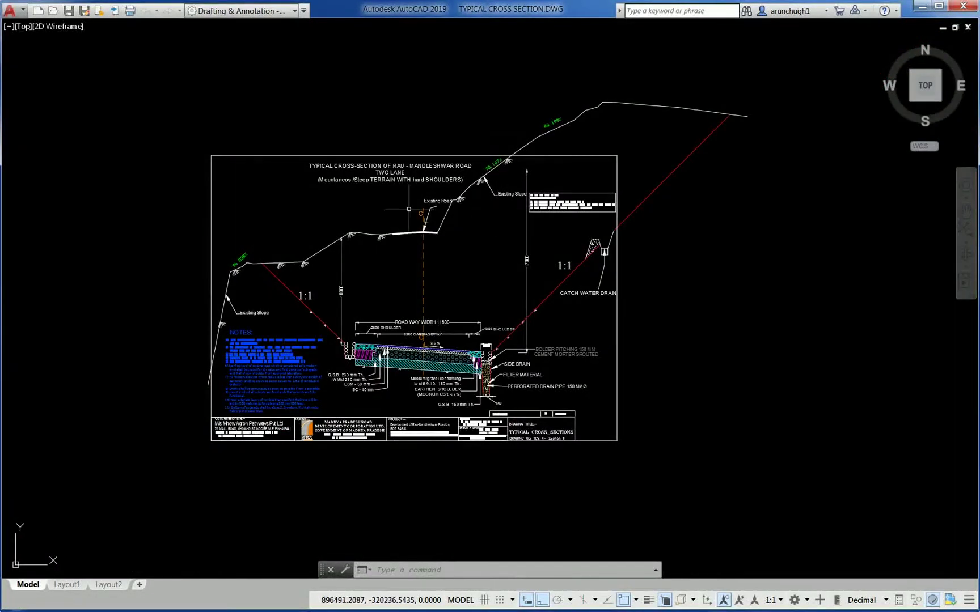
pyautogui.scroll(2, 408, 168)
pyautogui.scroll(-2, 457, 197)
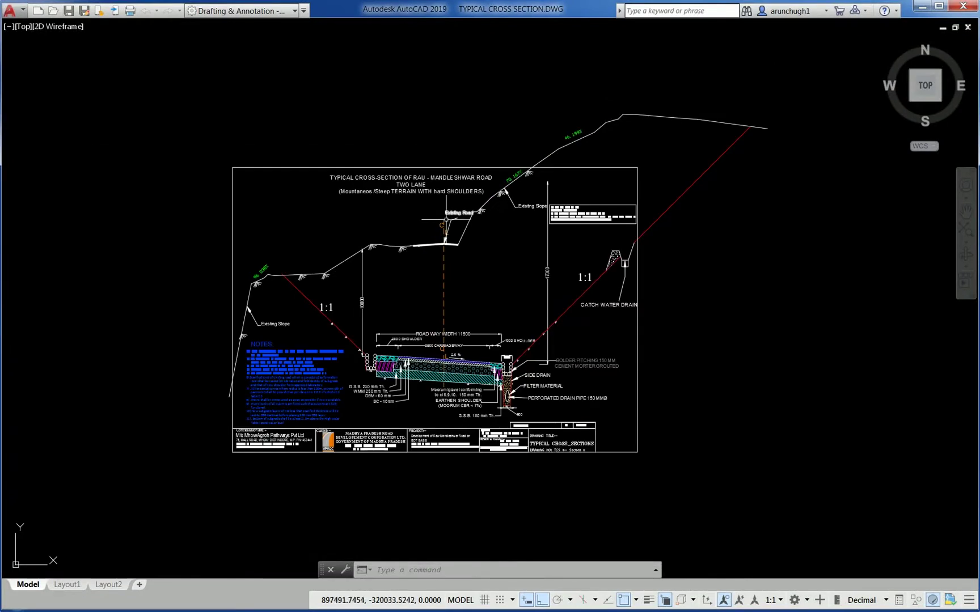
pyautogui.moveTo(456, 327); pyautogui.dragTo(453, 217, button='middle')
pyautogui.scroll(1, 629, 137)
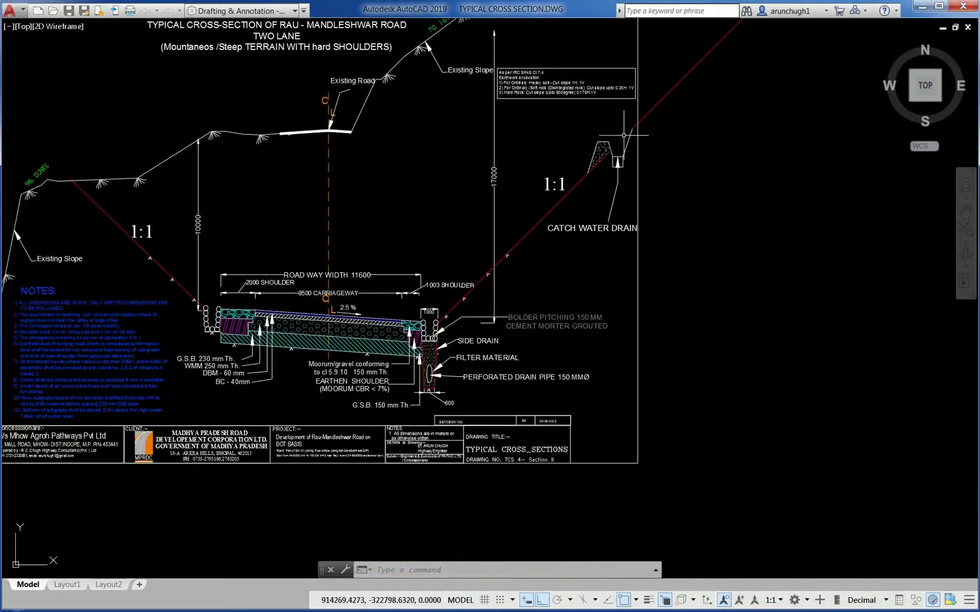
# Find the two-lane mountainous cross-section with retaining walls and filter media in the same drawing and look it over
pyautogui.scroll(-2, 622, 147)
pyautogui.moveTo(562, 282); pyautogui.dragTo(569, 130, button='middle')
pyautogui.scroll(3, 469, 280)
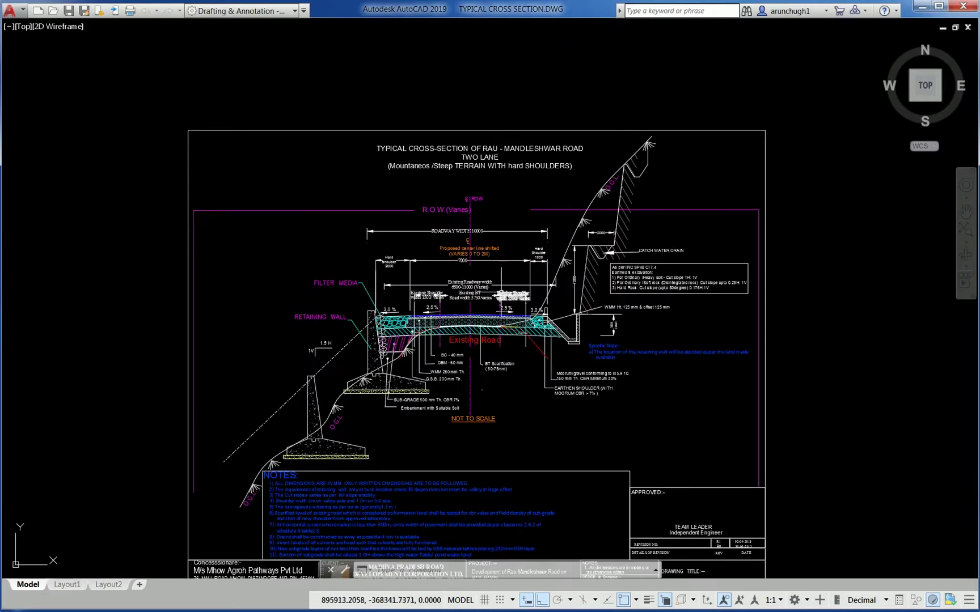
pyautogui.scroll(-3, 428, 302)
pyautogui.moveTo(450, 191); pyautogui.dragTo(431, 378, button='middle')
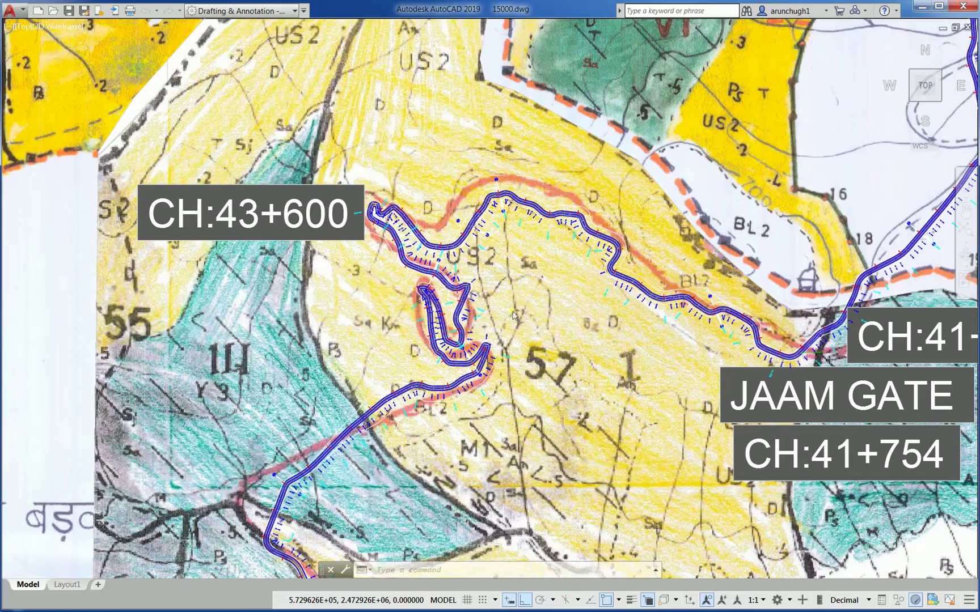
# Examine the road alignment over the forest map around Jaam Gate and the additional forest land sheet for chainage 45+000 to 46+000
pyautogui.moveTo(621, 299); pyautogui.dragTo(475, 333, button='middle')
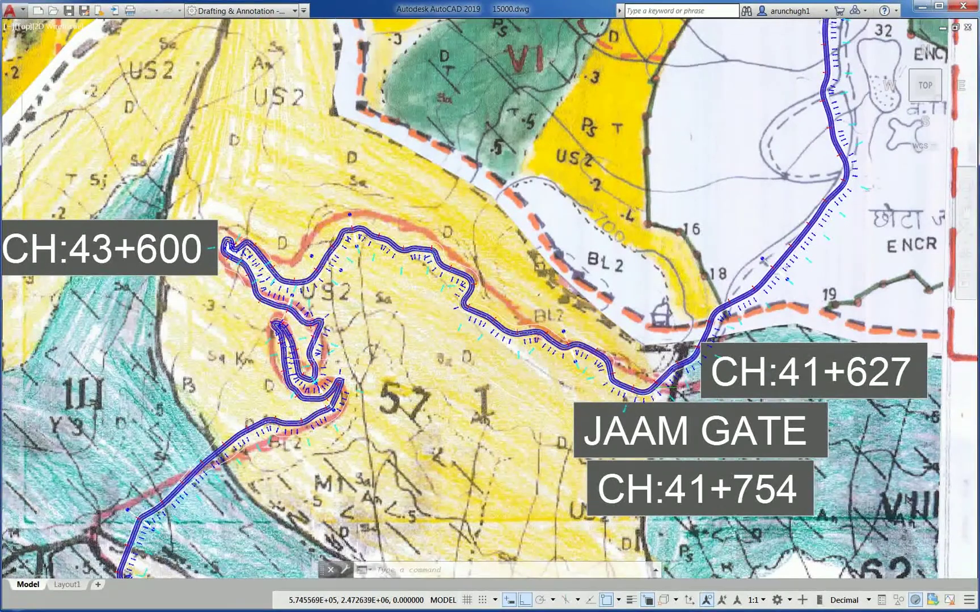
pyautogui.scroll(2, 193, 425)
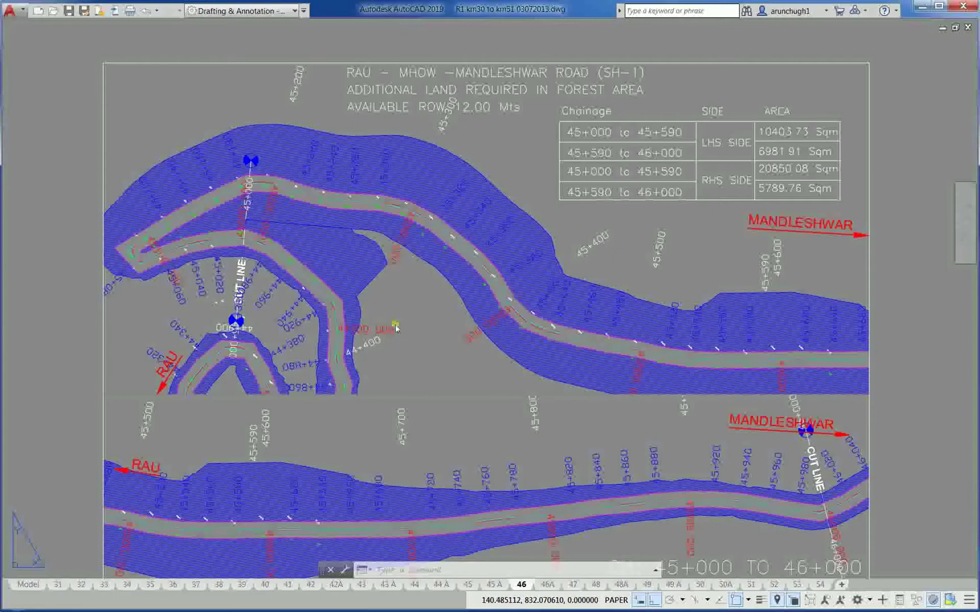
pyautogui.press('Escape')
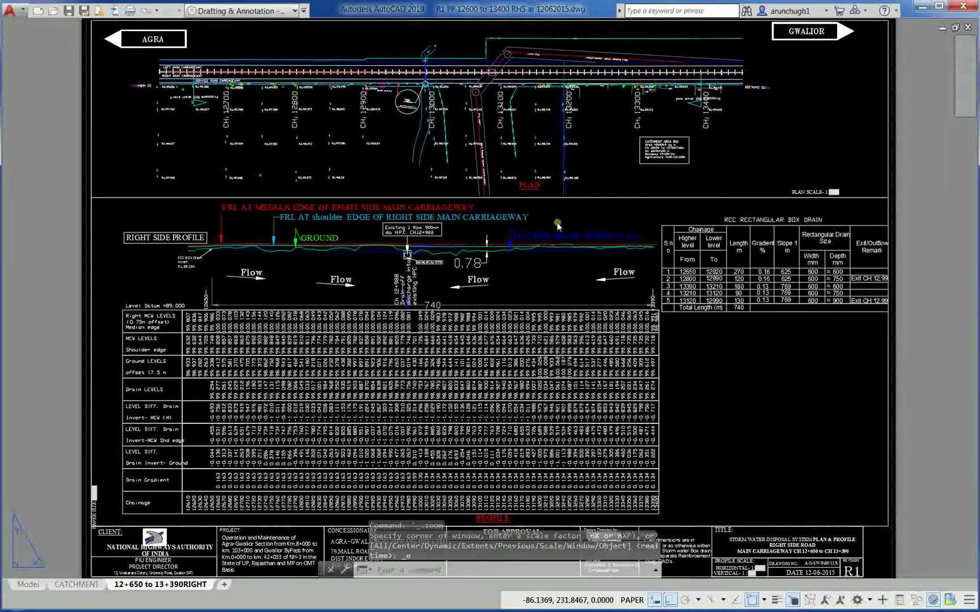
# Examine the storm water disposal plan around CH 12800 to 13000, covering the carriageways, ground levels and flow directions
pyautogui.scroll(1, 431, 98)
pyautogui.moveTo(441, 147); pyautogui.dragTo(472, 252, button='middle')
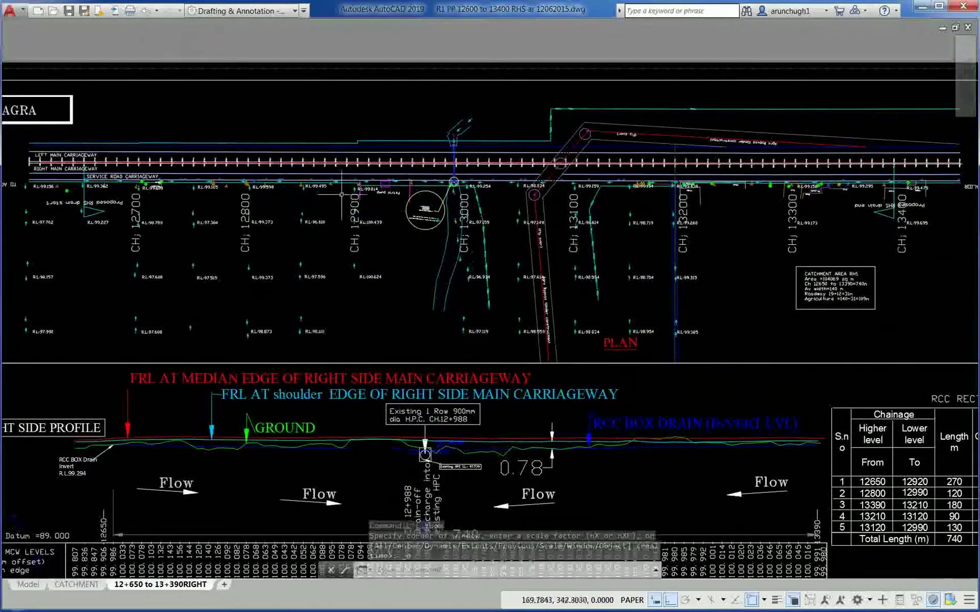
pyautogui.scroll(2, 341, 195)
pyautogui.scroll(2, 305, 172)
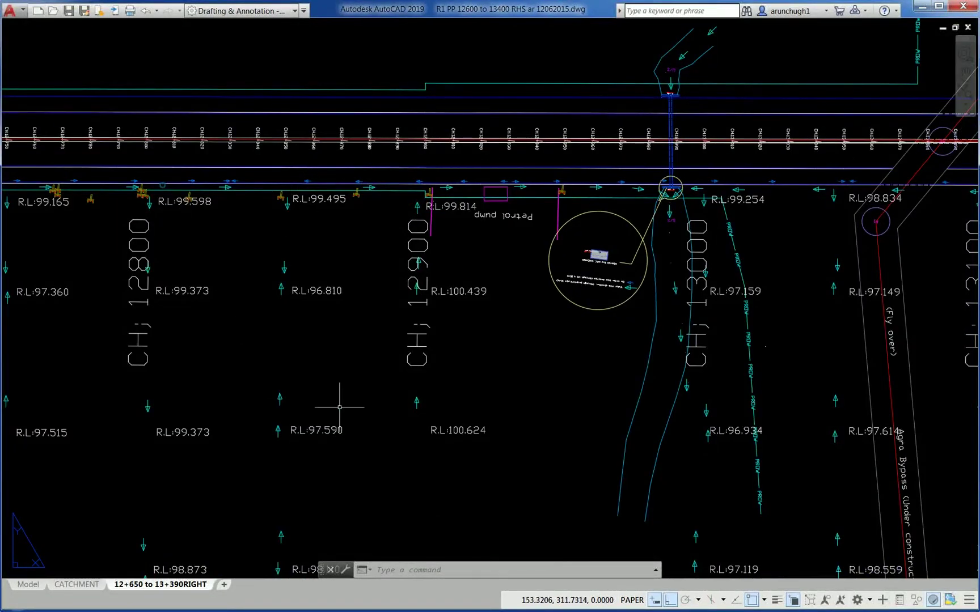
# Inspect the pipe culvert detail at CH 12+988 on the plan and the same culvert on the right side profile
pyautogui.scroll(-2, 339, 407)
pyautogui.scroll(5, 510, 306)
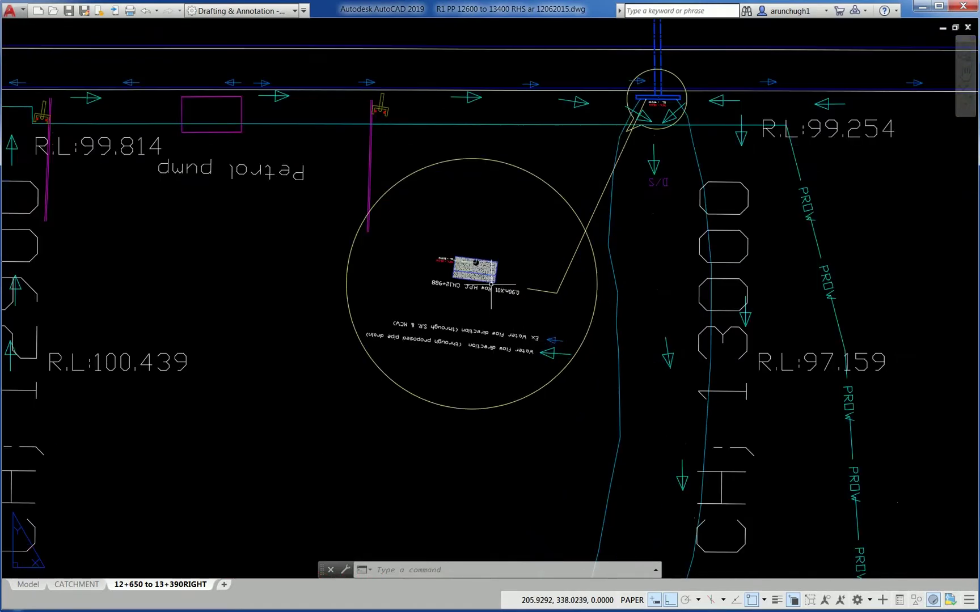
pyautogui.scroll(1, 492, 284)
pyautogui.scroll(-4, 445, 329)
pyautogui.moveTo(416, 453); pyautogui.dragTo(439, 174, button='middle')
pyautogui.moveTo(408, 386)
pyautogui.mouseDown(button='middle')
pyautogui.moveTo(495, 142)
pyautogui.moveTo(405, 238)
pyautogui.mouseUp(button='middle')
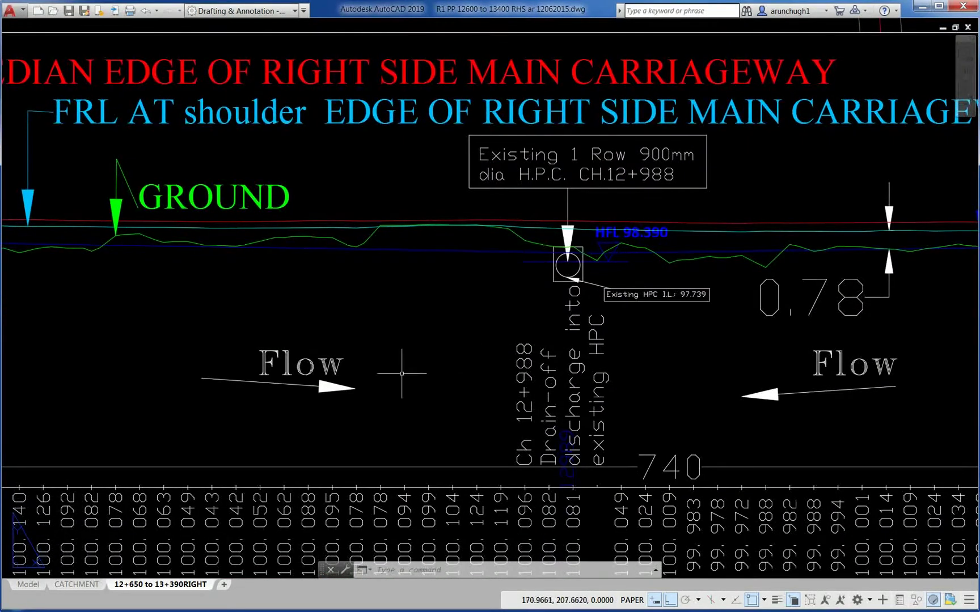
# Examine the right side profile beyond CH 12+988 with the RCC box drain table, and the catchment area plan on the CATCHMENT layout
pyautogui.moveTo(420, 352)
pyautogui.mouseDown(button='middle')
pyautogui.moveTo(579, 304)
pyautogui.moveTo(189, 286)
pyautogui.mouseUp(button='middle')
pyautogui.scroll(-2, 253, 300)
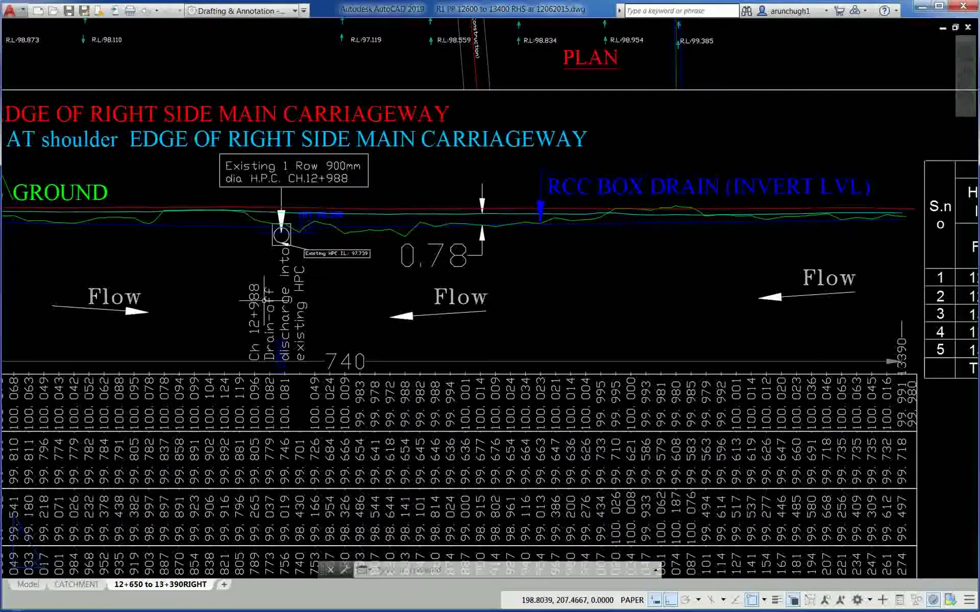
pyautogui.scroll(-2, 271, 318)
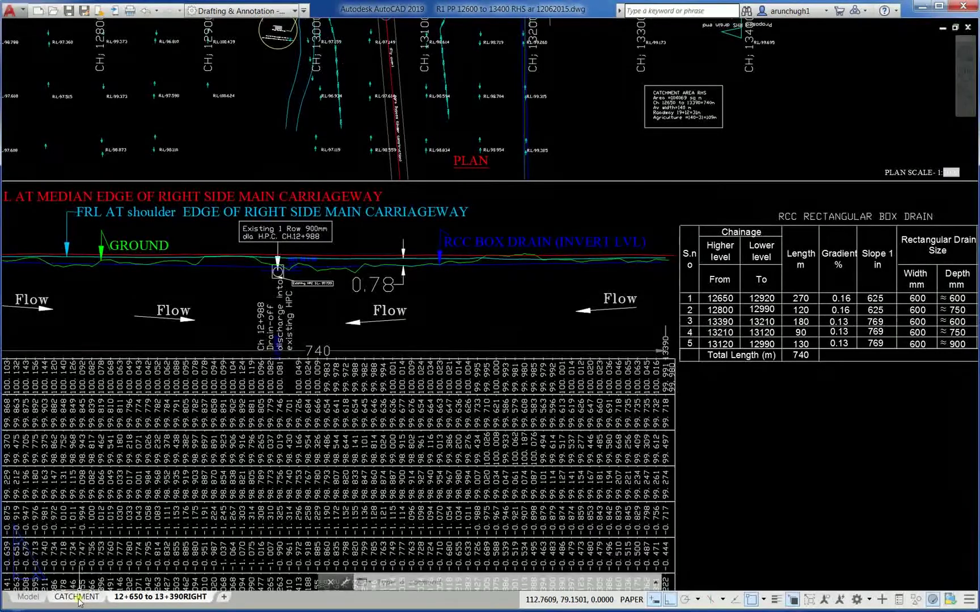
pyautogui.click(78, 585)
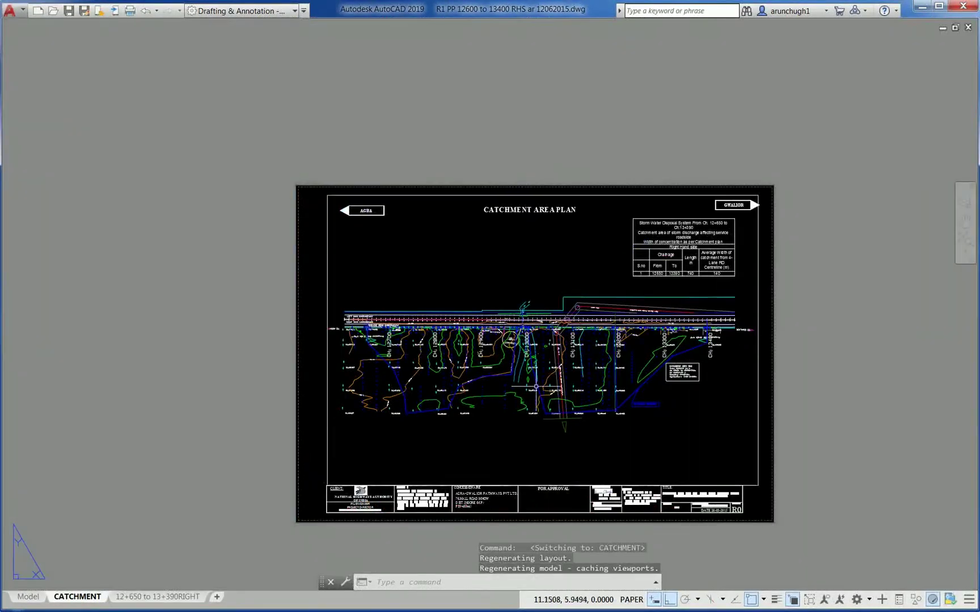
pyautogui.scroll(6, 448, 375)
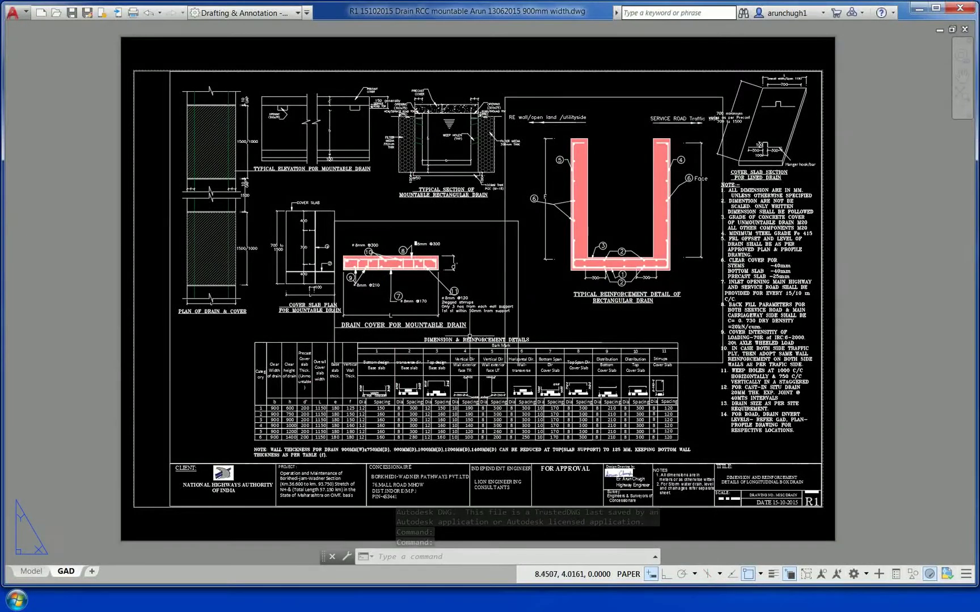
# Examine the mountable drain's typical elevation, rectangular section, cover slab plan and drain cover reinforcement on the GAD sheet
pyautogui.scroll(5, 414, 99)
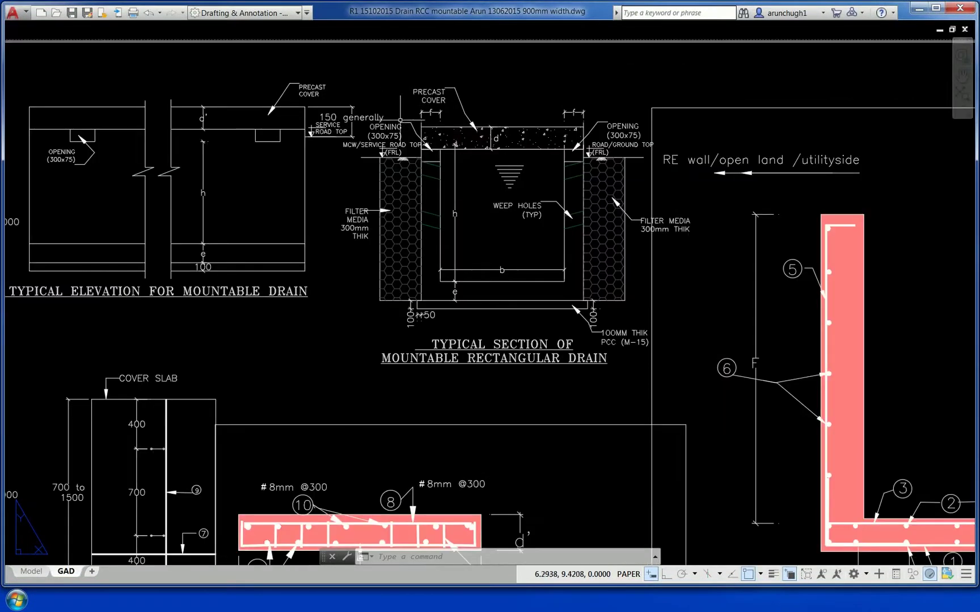
pyautogui.scroll(-5, 305, 218)
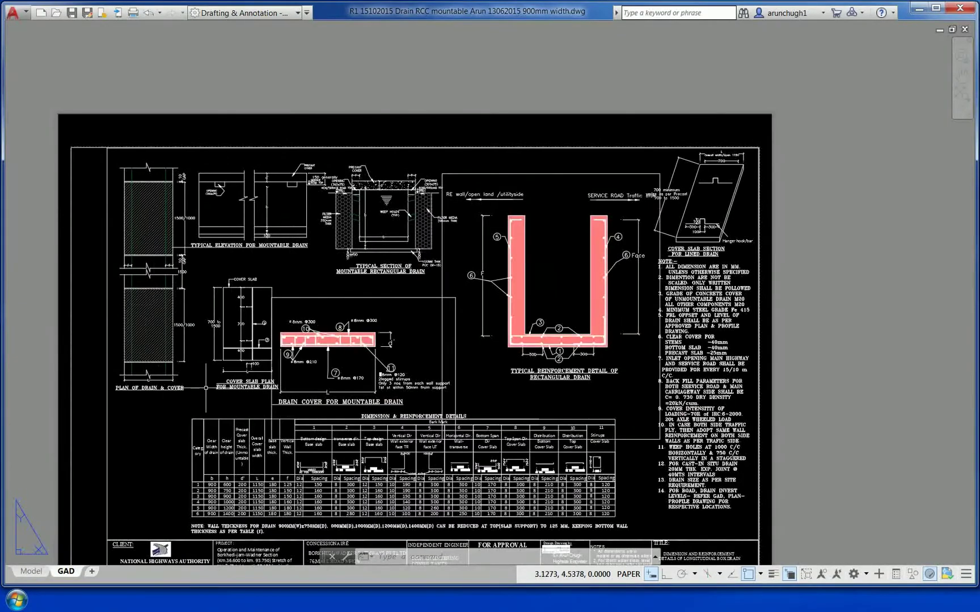
pyautogui.moveTo(205, 388); pyautogui.dragTo(201, 295, button='middle')
pyautogui.scroll(3, 159, 260)
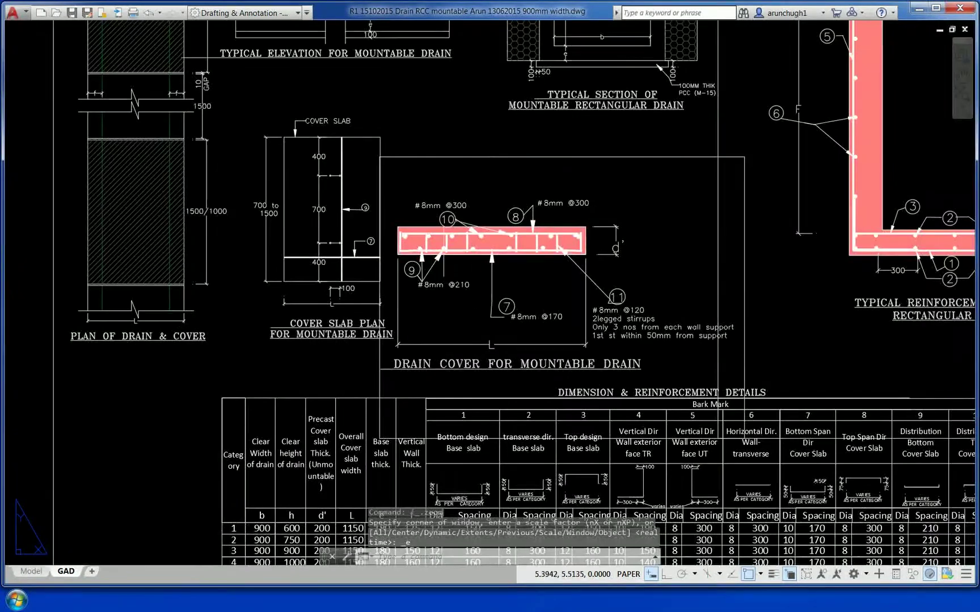
# Inspect the rectangular drain's typical reinforcement detail, the notes and the cover slab section for the lined drain
pyautogui.moveTo(530, 302); pyautogui.dragTo(150, 278, button='middle')
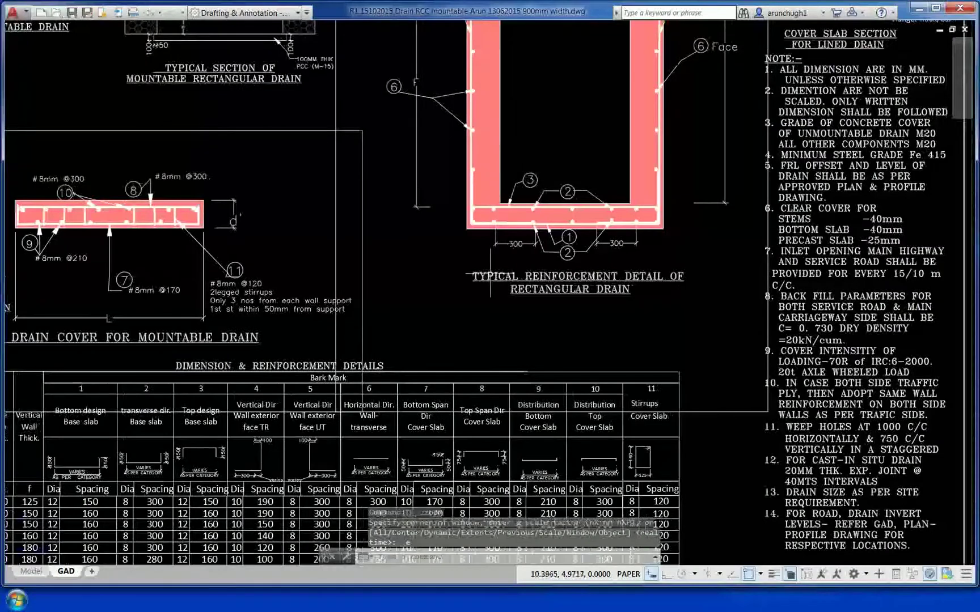
pyautogui.moveTo(488, 278); pyautogui.dragTo(371, 437, button='middle')
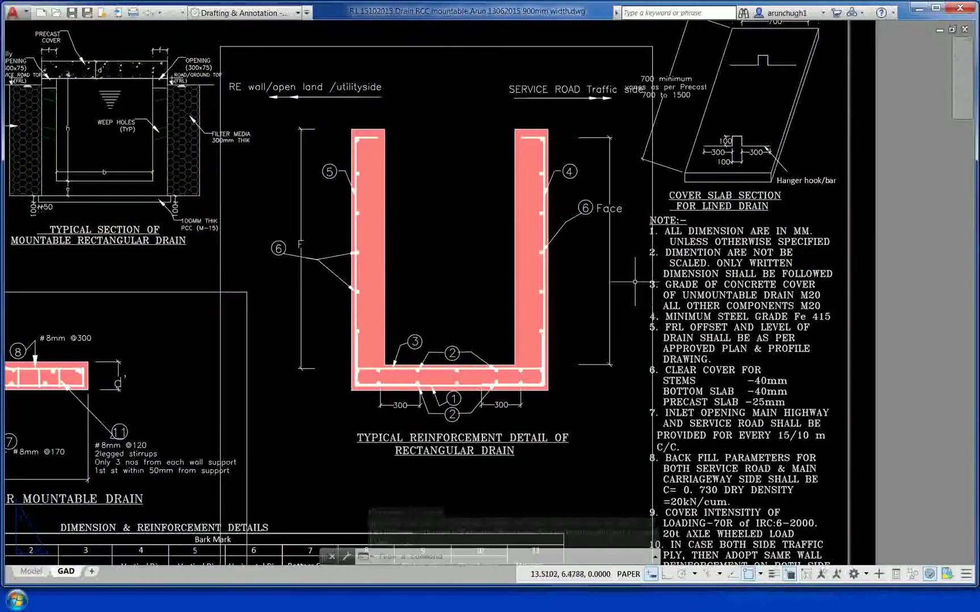
pyautogui.moveTo(663, 216); pyautogui.dragTo(612, 305, button='middle')
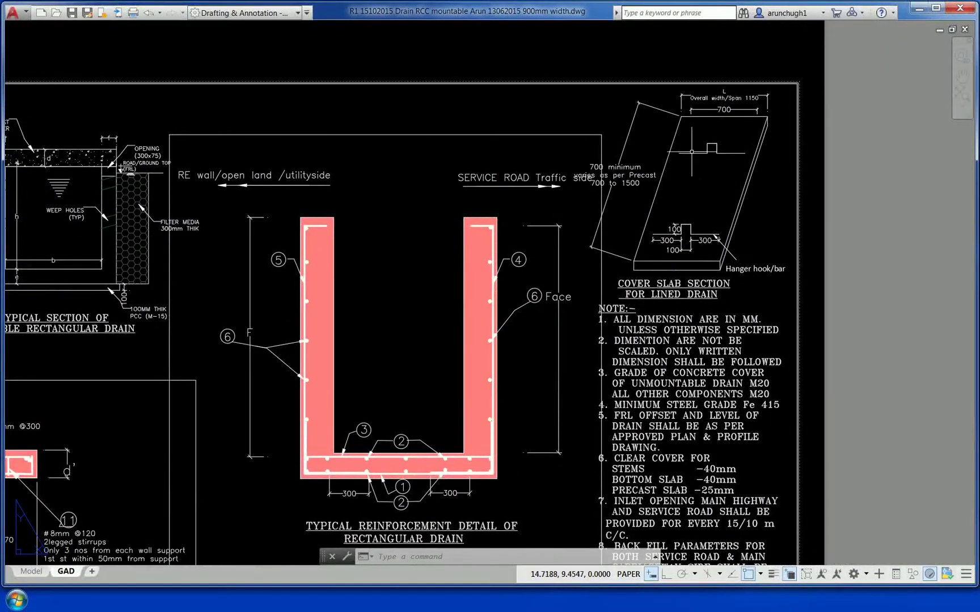
# Review the dimension and reinforcement details table for the drain categories and bar marks, along with the title block
pyautogui.moveTo(286, 359); pyautogui.dragTo(731, 296, button='middle')
pyautogui.moveTo(290, 287)
pyautogui.mouseDown(button='middle')
pyautogui.moveTo(495, 169)
pyautogui.moveTo(537, 119)
pyautogui.mouseUp(button='middle')
pyautogui.moveTo(541, 374); pyautogui.dragTo(407, 116, button='middle')
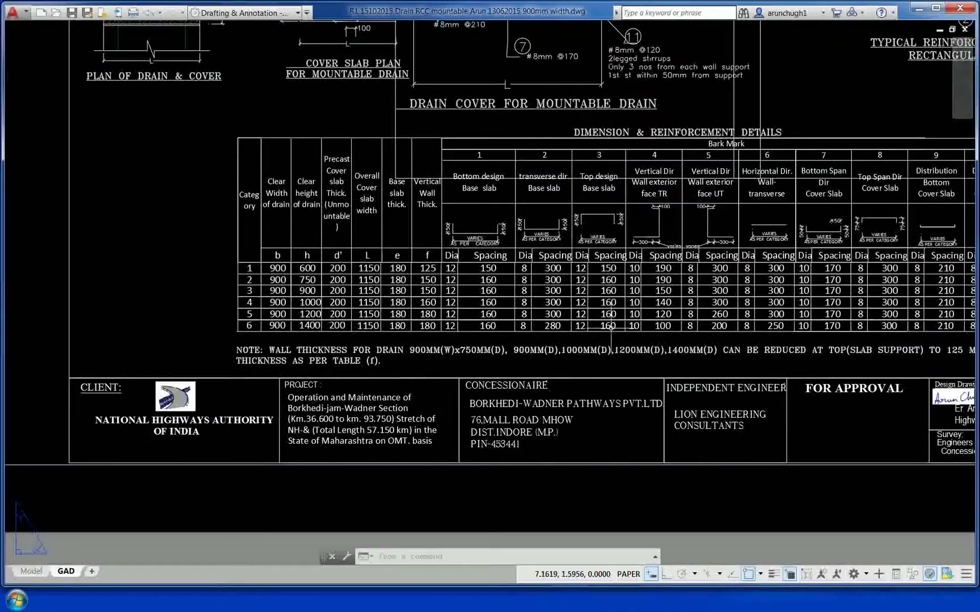
pyautogui.moveTo(558, 222); pyautogui.dragTo(273, 250, button='middle')
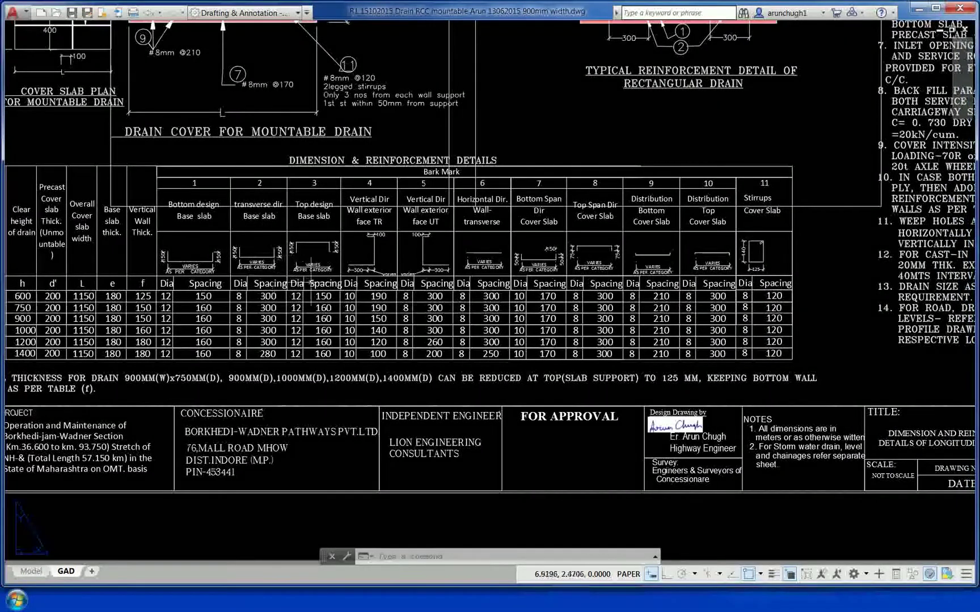
pyautogui.moveTo(314, 295)
pyautogui.mouseDown(button='middle')
pyautogui.moveTo(344, 347)
pyautogui.moveTo(477, 446)
pyautogui.mouseUp(button='middle')
pyautogui.scroll(-1, 414, 405)
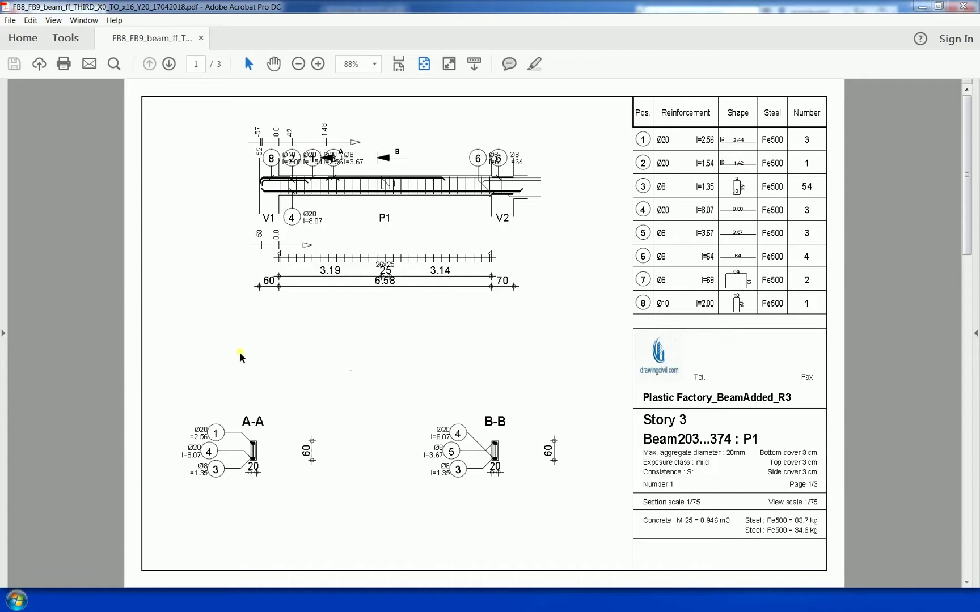
# Look through the beam PDF's reinforcement sheets for spans P1 and P2 of Beam203...374 and close the file
pyautogui.scroll(-1, 245, 353)
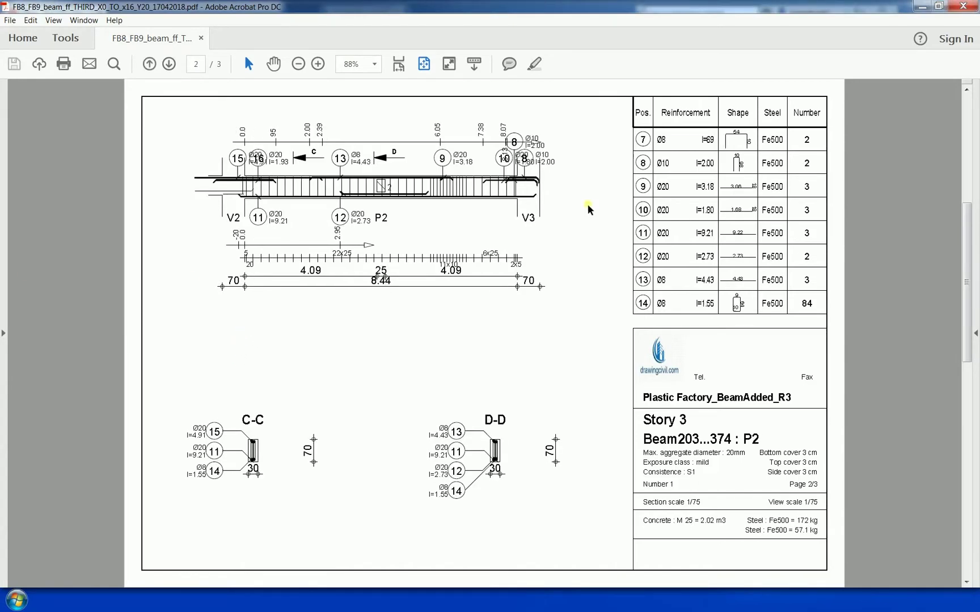
pyautogui.scroll(1, 368, 175)
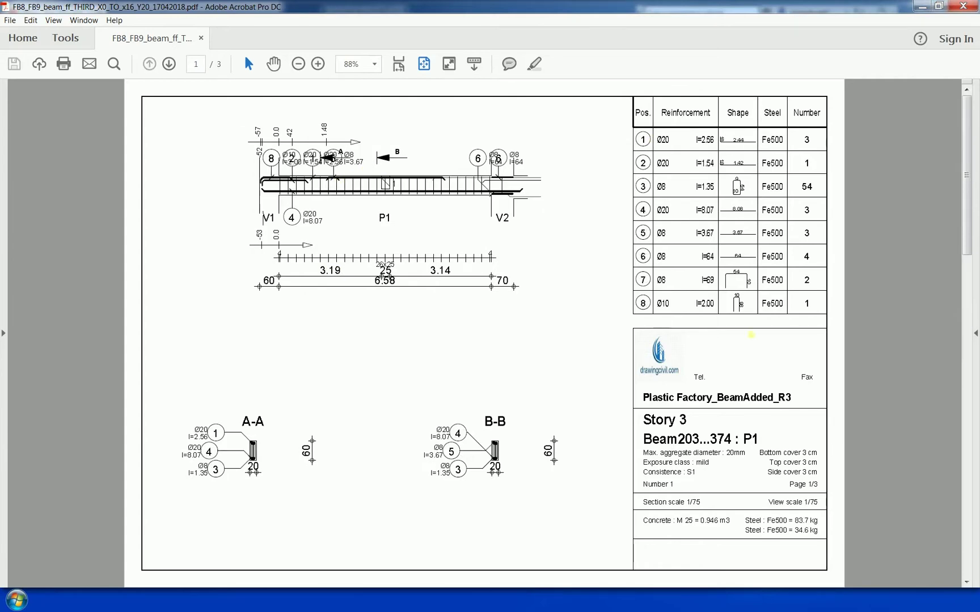
pyautogui.click(967, 7)
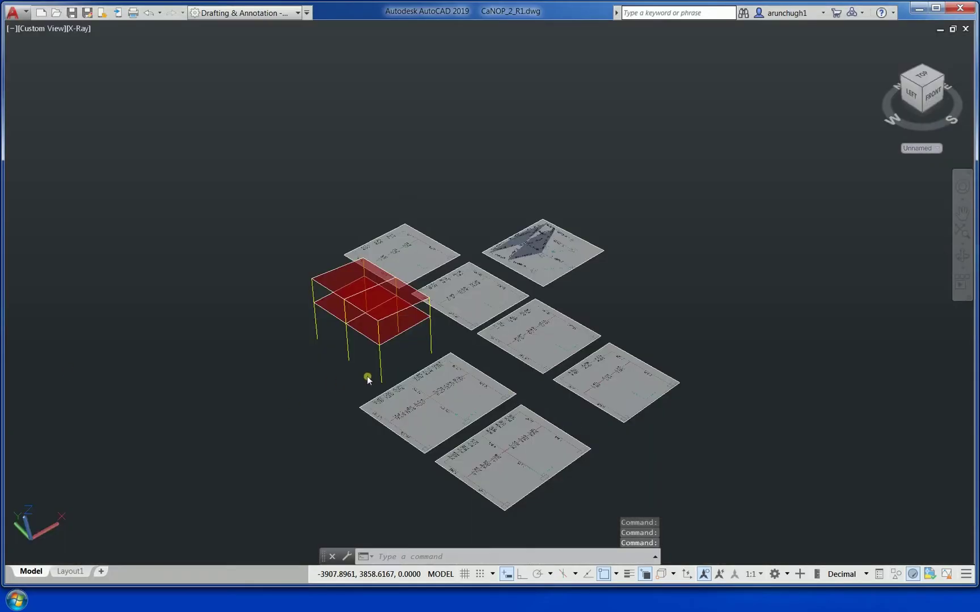
# Inspect the canopy's 3D frame and surrounding frame result sheets in CaNOP_2_R1, and examine them in the top view
pyautogui.moveTo(411, 343); pyautogui.dragTo(371, 375, button='middle')
pyautogui.scroll(3, 373, 355)
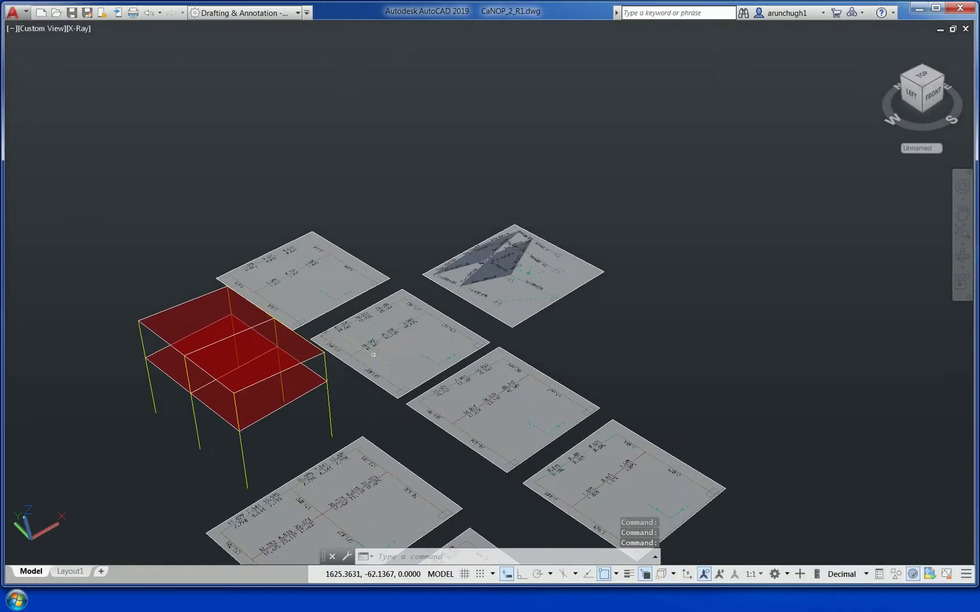
pyautogui.scroll(2, 350, 375)
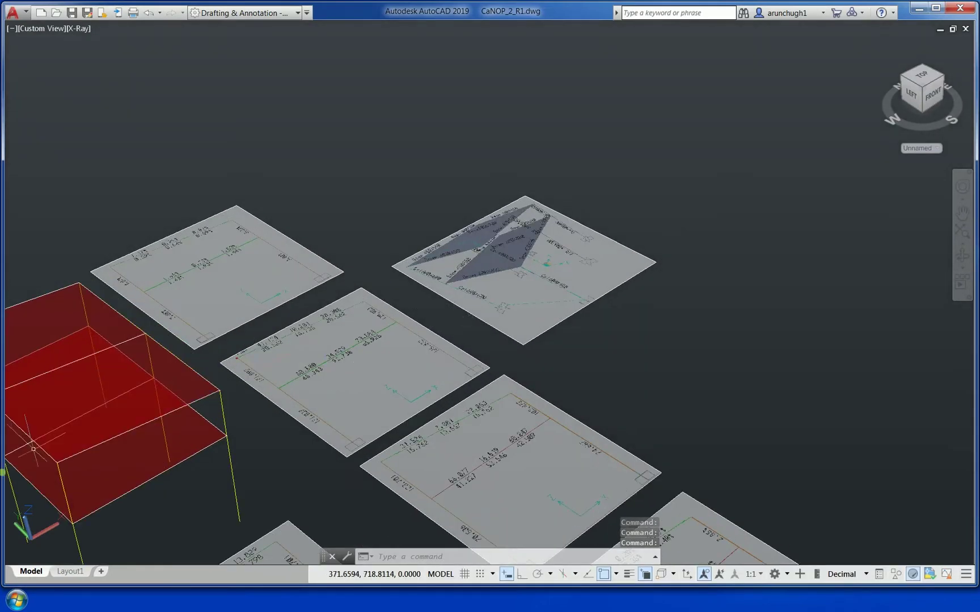
pyautogui.scroll(2, 516, 258)
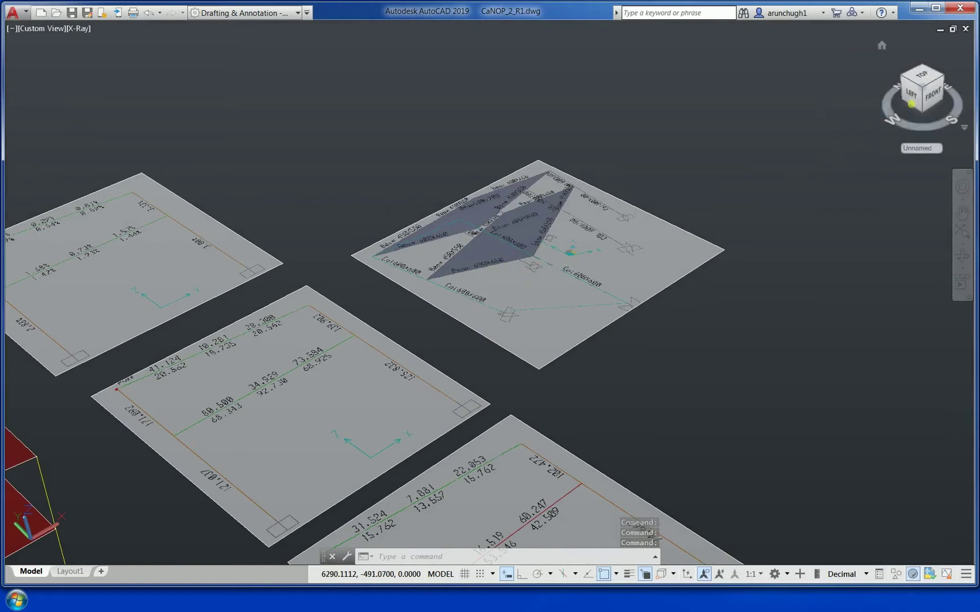
pyautogui.click(921, 75)
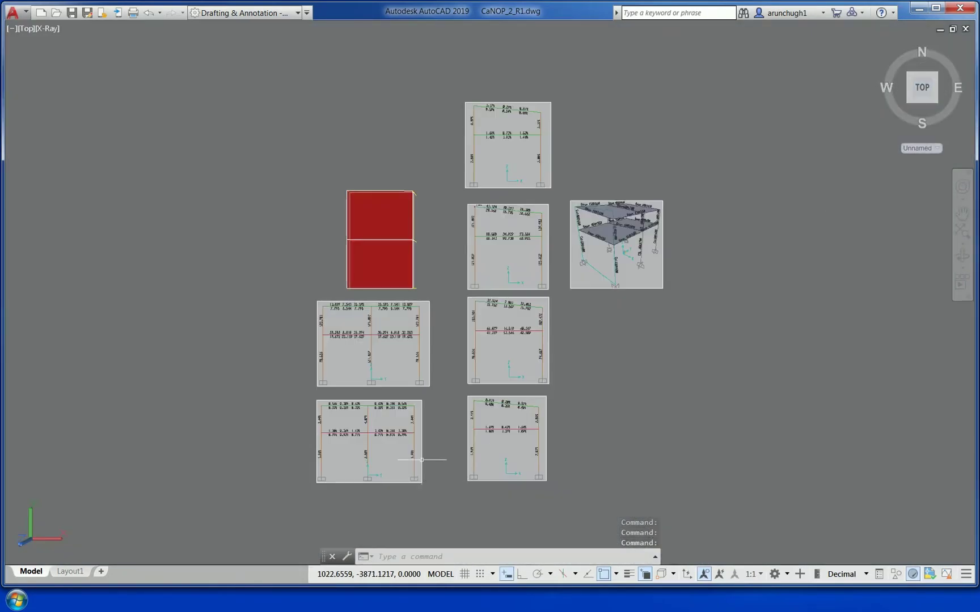
pyautogui.scroll(4, 484, 384)
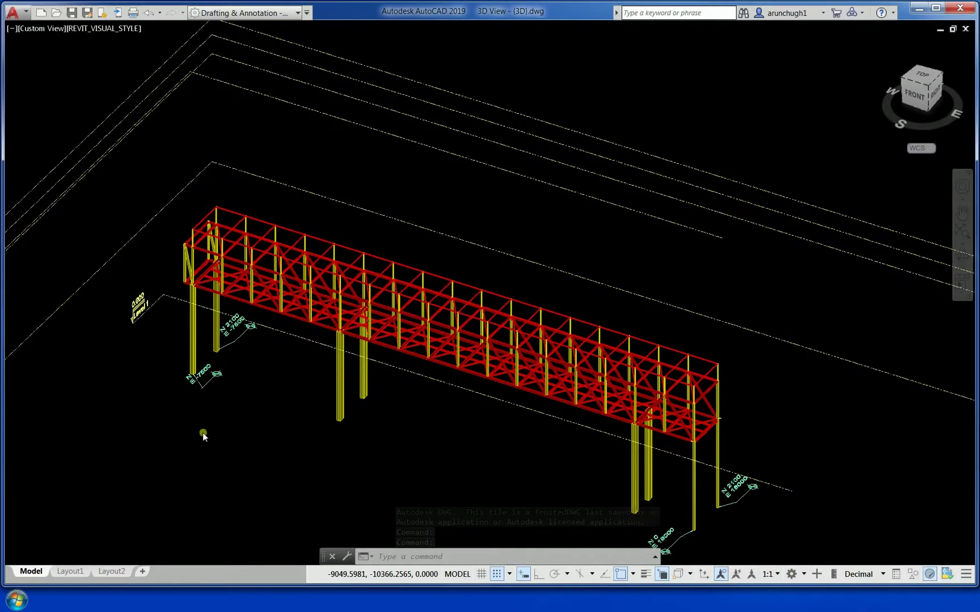
# Examine the steel truss bridge's members and columns in the 3D view drawing
pyautogui.scroll(-3, 329, 433)
pyautogui.scroll(4, 333, 445)
pyautogui.moveTo(329, 449); pyautogui.dragTo(391, 391, button='middle')
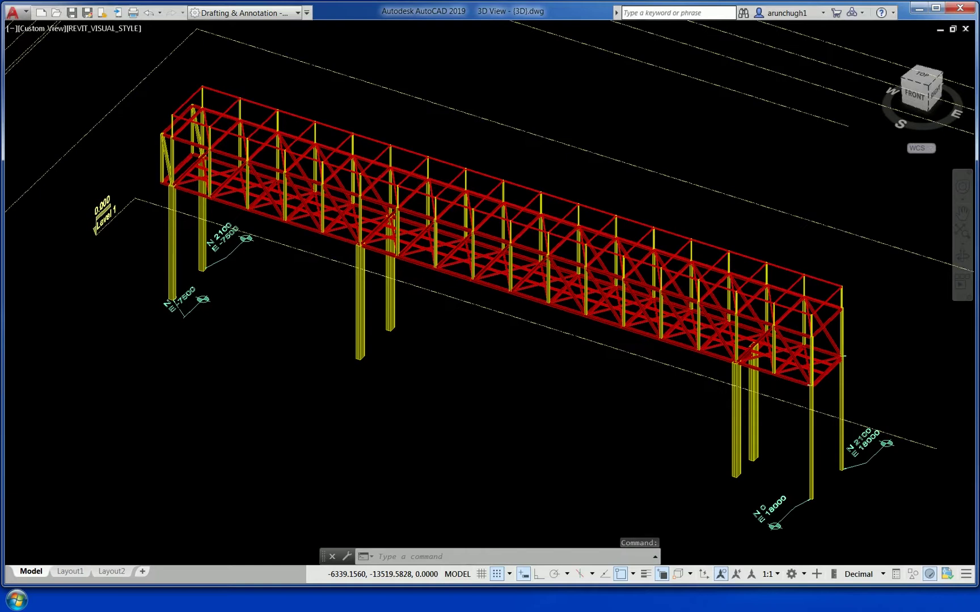
# Switch to the Elevation - North drawing and inspect the truss grid lines, tube sections, ISMC300 columns and span dimensions
pyautogui.hotkey('ctrl', 'Tab')
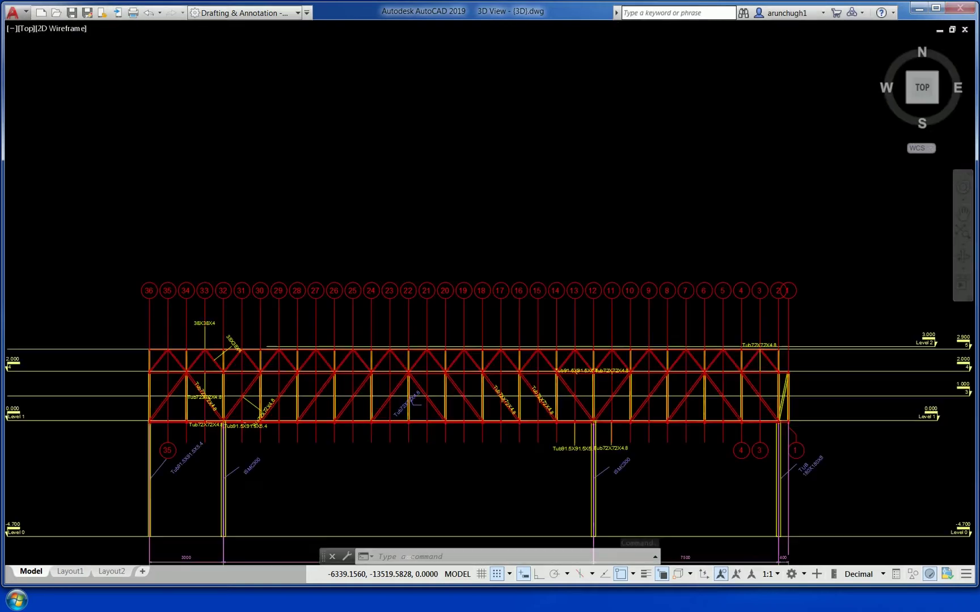
pyautogui.moveTo(409, 457); pyautogui.dragTo(420, 324, button='middle')
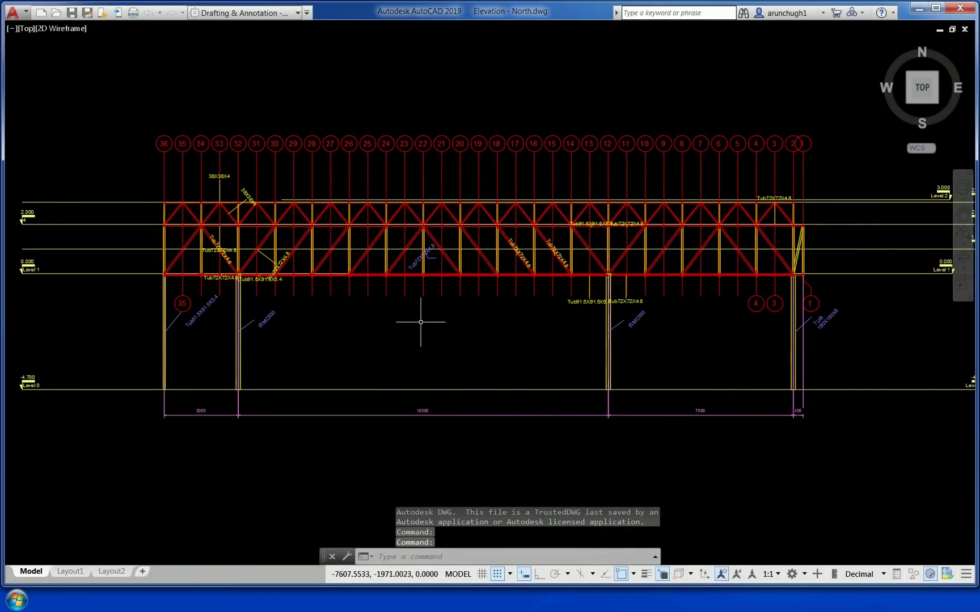
pyautogui.scroll(2, 332, 300)
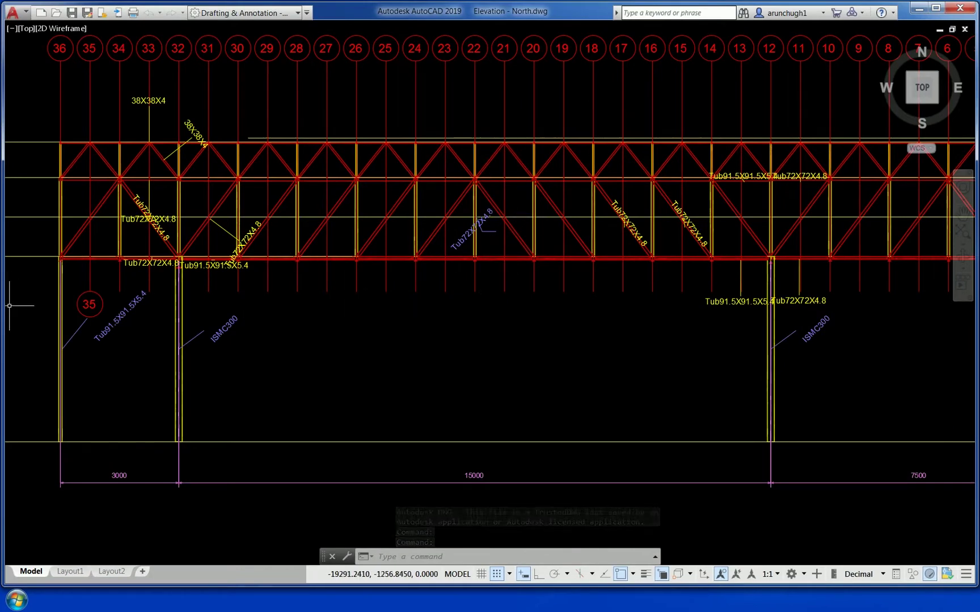
pyautogui.moveTo(277, 403); pyautogui.dragTo(491, 465, button='middle')
pyautogui.scroll(-1, 527, 430)
pyautogui.moveTo(527, 430); pyautogui.dragTo(494, 372, button='middle')
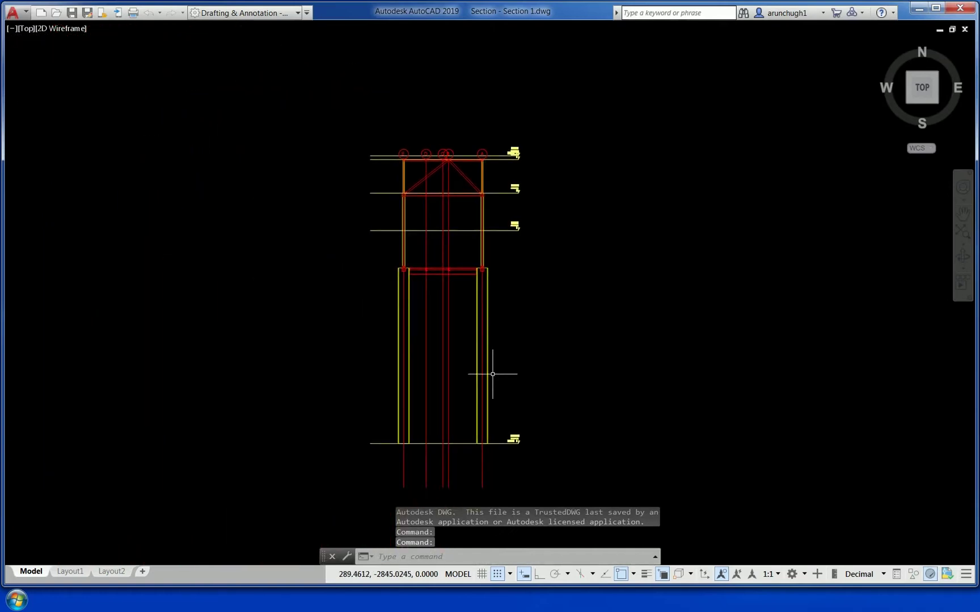
# Inspect the truss frame in Section 1 and the member layout in the Level 1 structural plan
pyautogui.scroll(2, 495, 372)
pyautogui.hotkey('ctrl', 'Tab')
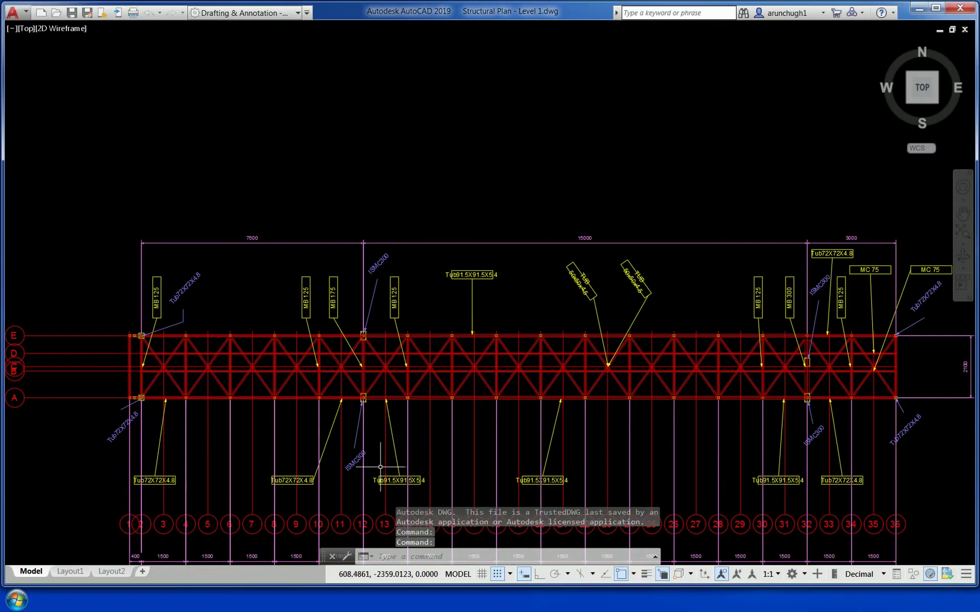
pyautogui.moveTo(383, 426); pyautogui.dragTo(375, 323, button='middle')
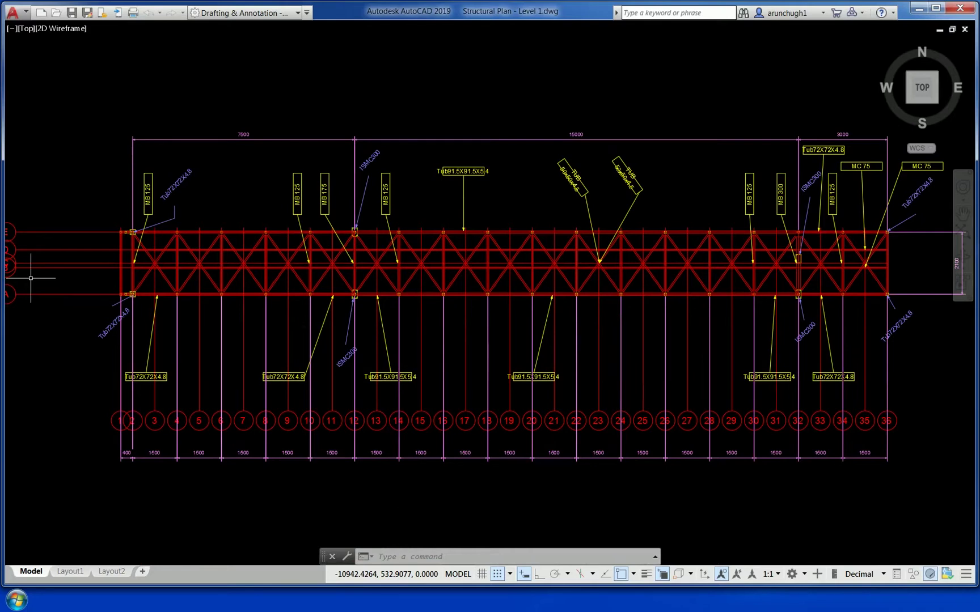
# Switch to the connection view scheme drawing and examine the "1=3" joint of members M1, D2 and M
pyautogui.hotkey('ctrl', 'Tab')
pyautogui.scroll(2, 233, 309)
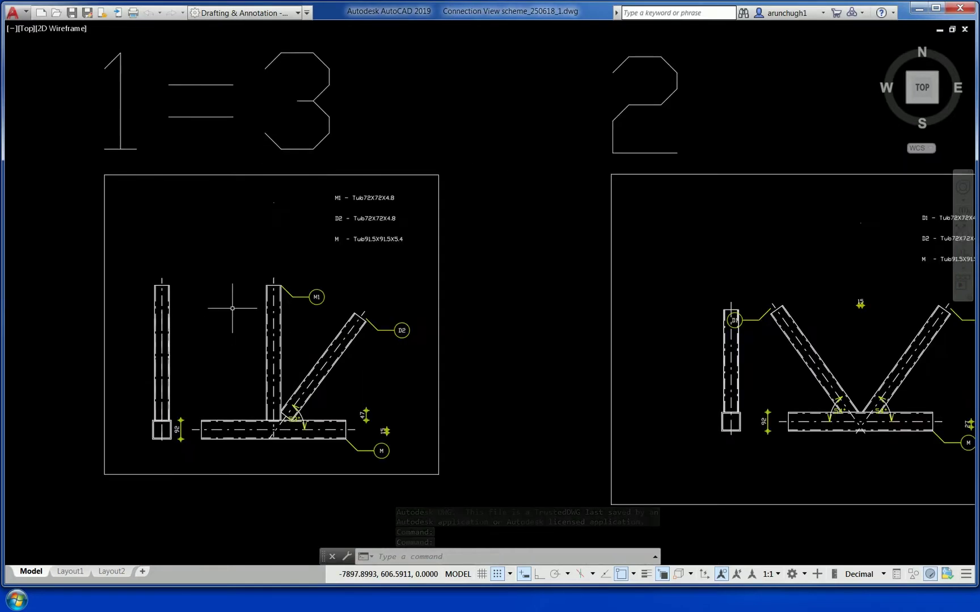
pyautogui.scroll(2, 233, 308)
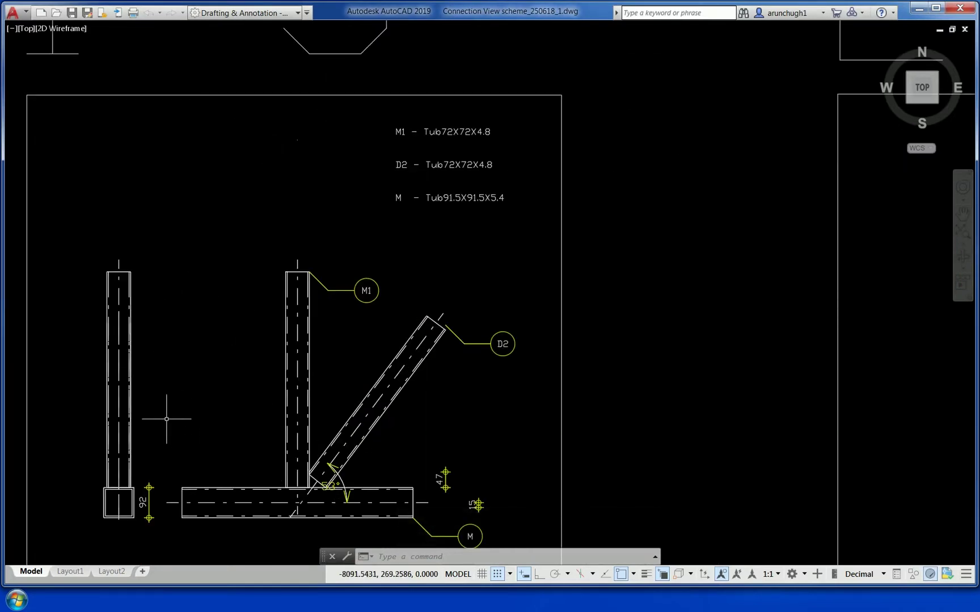
pyautogui.moveTo(319, 406); pyautogui.dragTo(197, 378, button='middle')
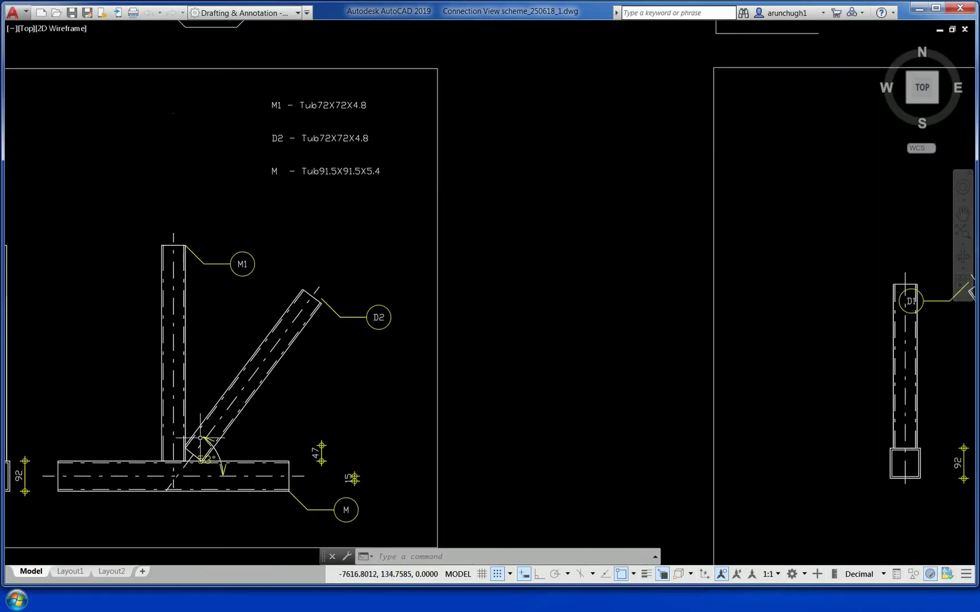
# Inspect connection 2, where diagonals D1 and D2 meet the main tube M
pyautogui.scroll(-1, 57, 397)
pyautogui.moveTo(482, 400); pyautogui.dragTo(87, 401, button='middle')
pyautogui.scroll(1, 250, 397)
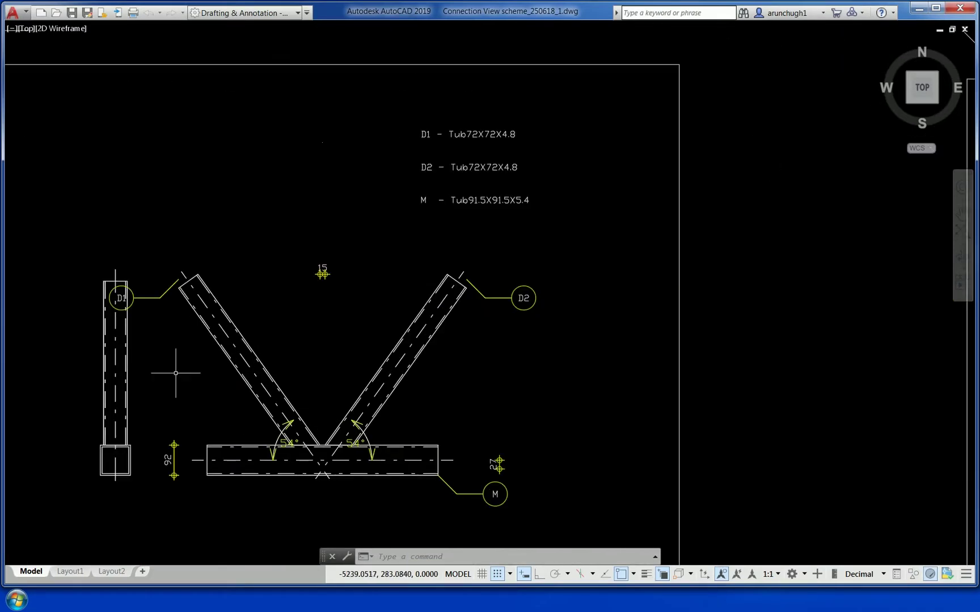
# Examine the third tube connection with members M1, D2 and M, and the 3D wireframe view of two diagonals meeting a tube
pyautogui.moveTo(549, 414); pyautogui.dragTo(4, 392, button='middle')
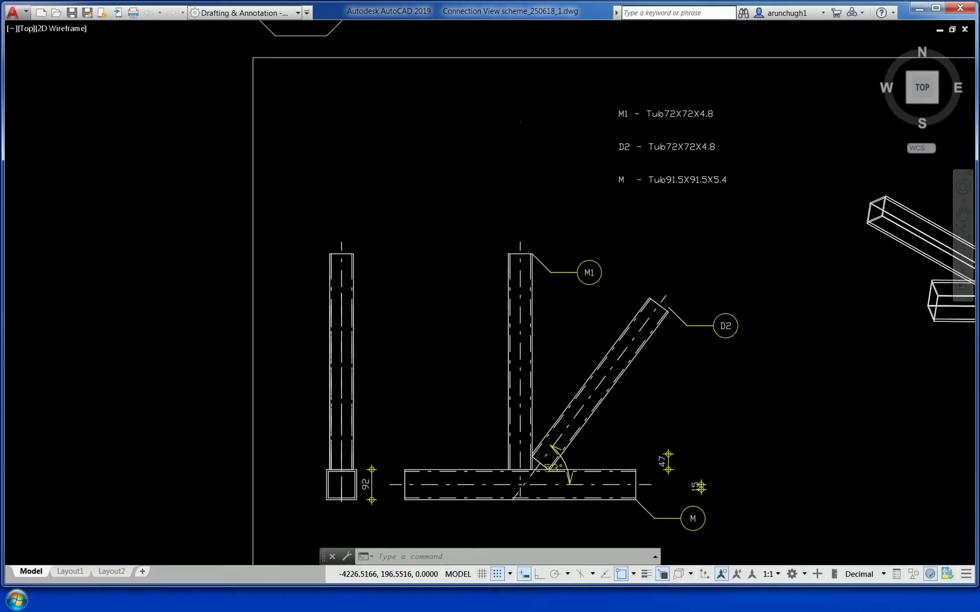
pyautogui.moveTo(407, 430); pyautogui.dragTo(5, 396, button='middle')
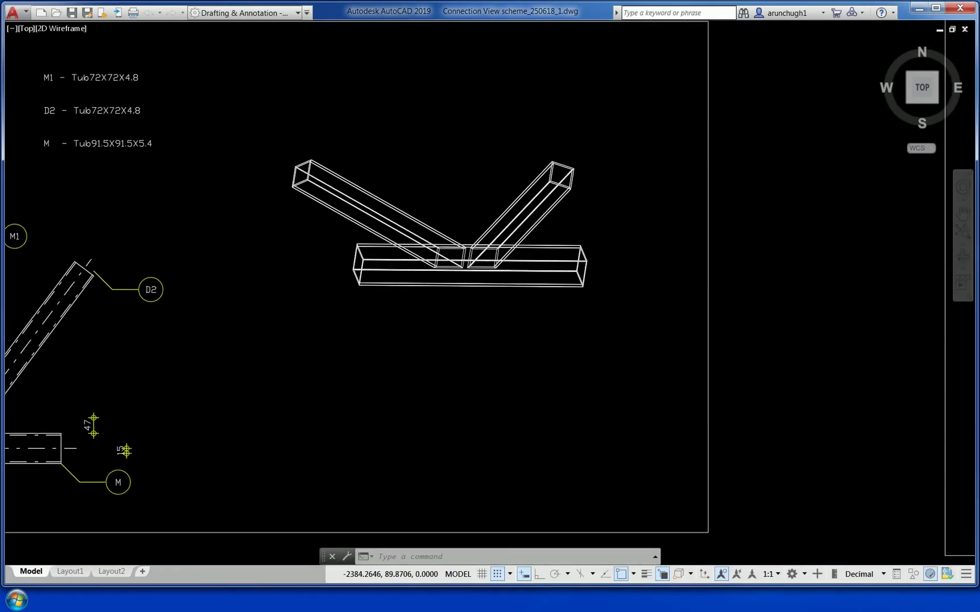
pyautogui.scroll(2, 486, 235)
pyautogui.scroll(-2, 480, 238)
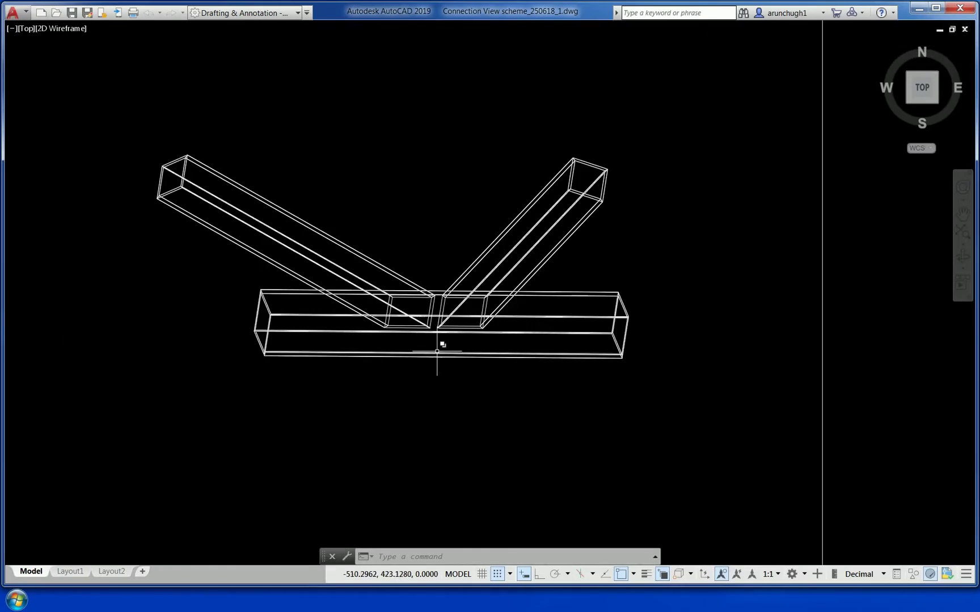
# Inspect the 3D wireframe of two diagonals on a tube, and the neighbouring isometric joint views and member size list
pyautogui.scroll(1, 418, 390)
pyautogui.moveTo(418, 390); pyautogui.dragTo(463, 431, button='middle')
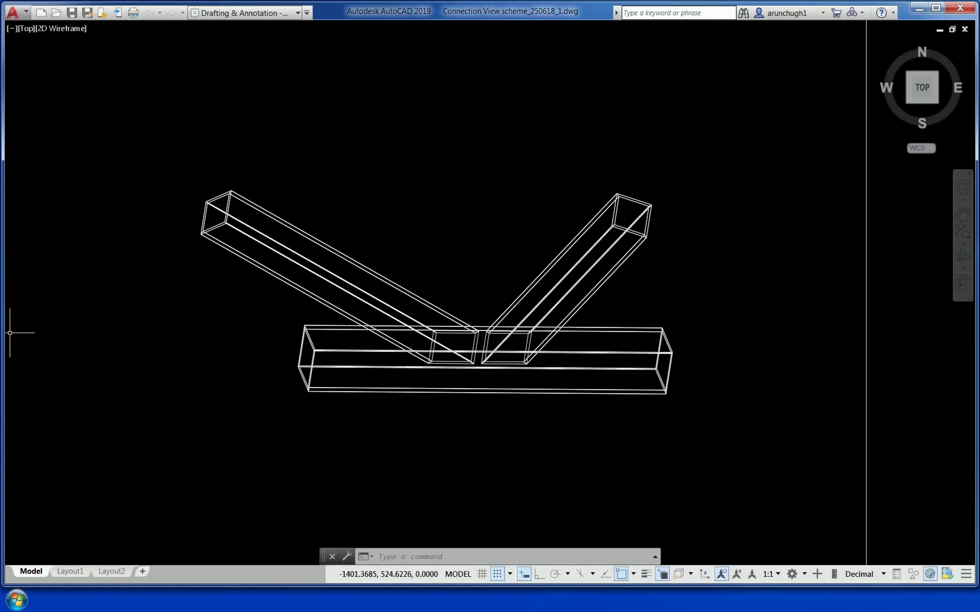
pyautogui.scroll(-4, 10, 333)
pyautogui.scroll(3, 590, 304)
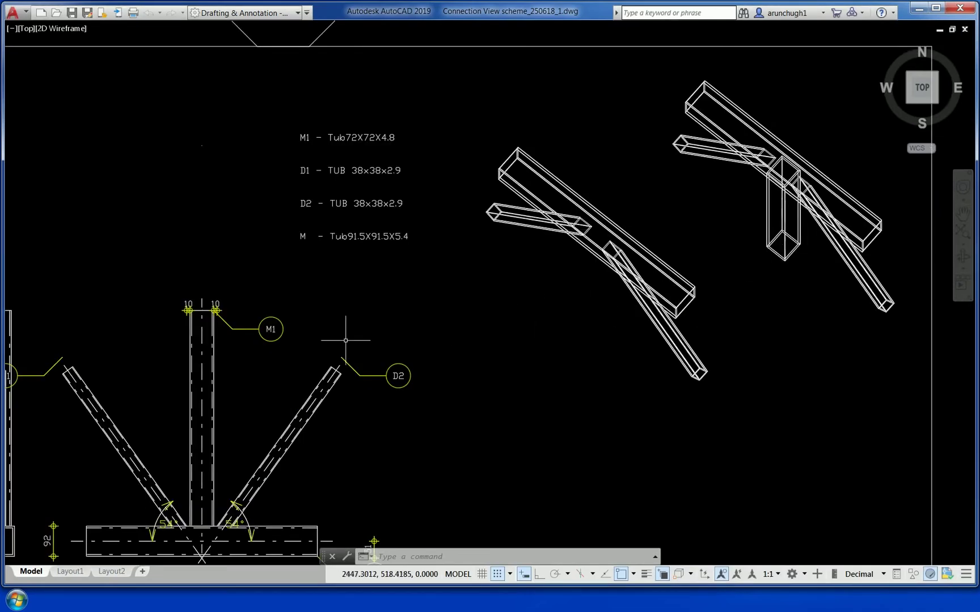
# Examine the next tube connection, where M1, D1 and D2 meet main tube M, in elevation and 3D wireframe
pyautogui.moveTo(339, 508); pyautogui.dragTo(70, 465, button='middle')
pyautogui.moveTo(639, 431); pyautogui.dragTo(101, 365, button='middle')
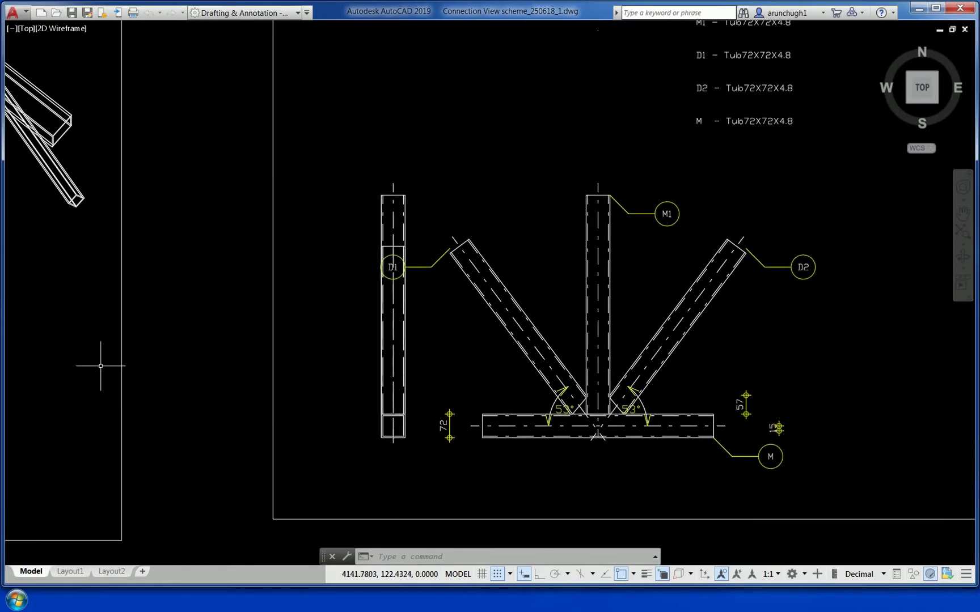
pyautogui.scroll(-2, 519, 376)
pyautogui.moveTo(746, 340); pyautogui.dragTo(286, 389, button='middle')
pyautogui.scroll(4, 328, 322)
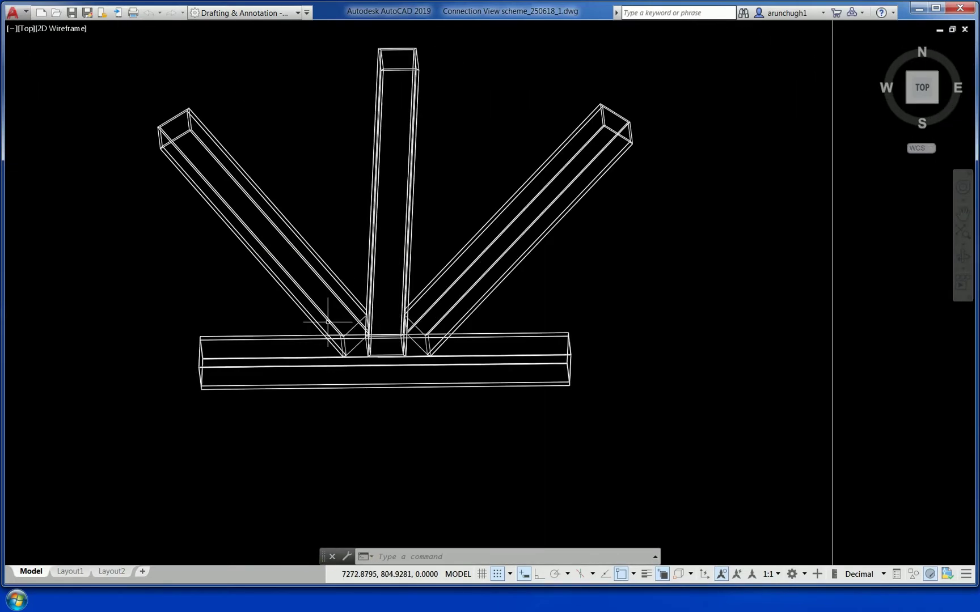
# Switch to the canopy design PDF in Adobe Acrobat and review the load view and the Plate44 slab reinforcement sheets
pyautogui.hotkey('alt', 'Tab')
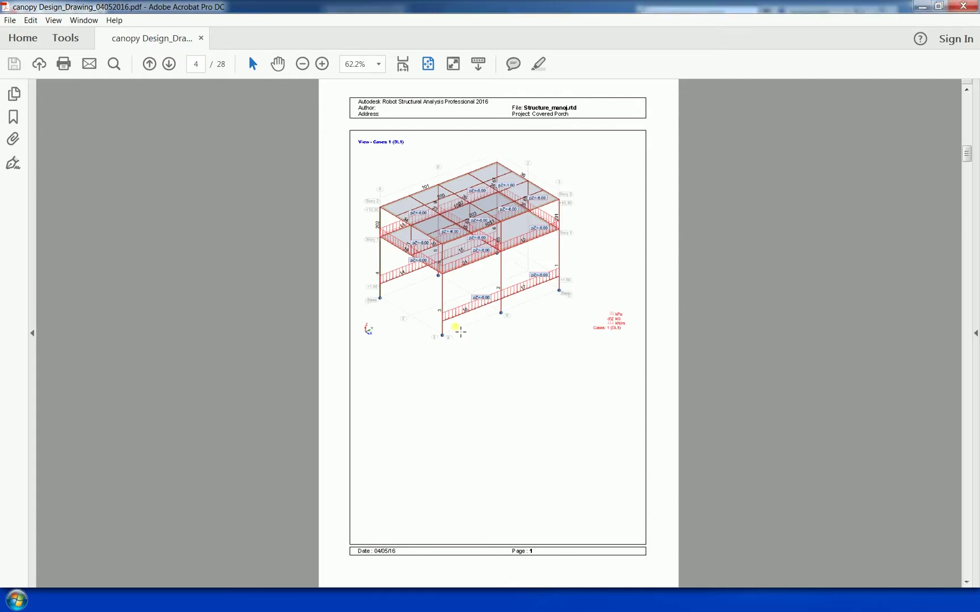
pyautogui.scroll(-1, 456, 329)
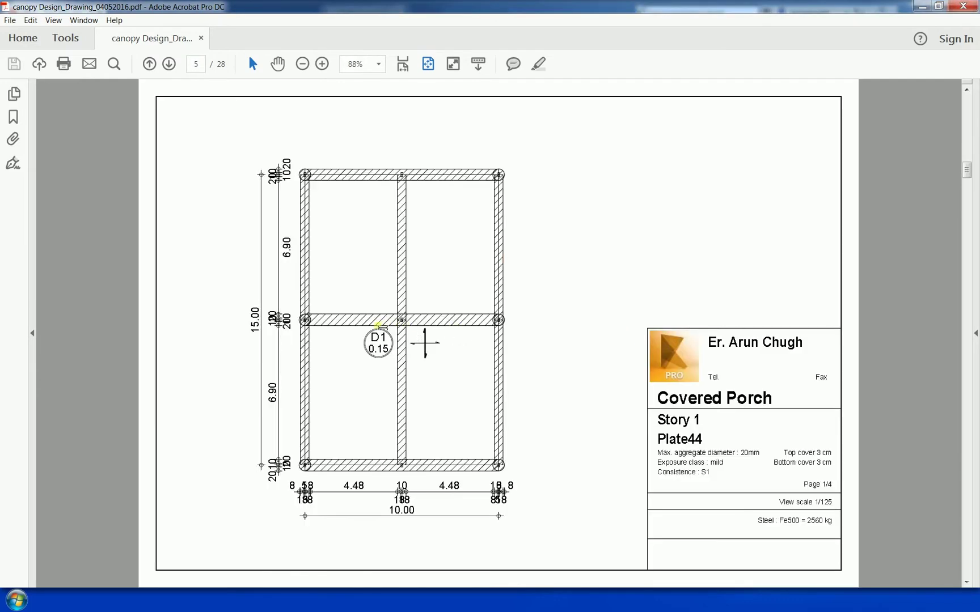
pyautogui.scroll(-1, 379, 326)
pyautogui.scroll(-1, 406, 375)
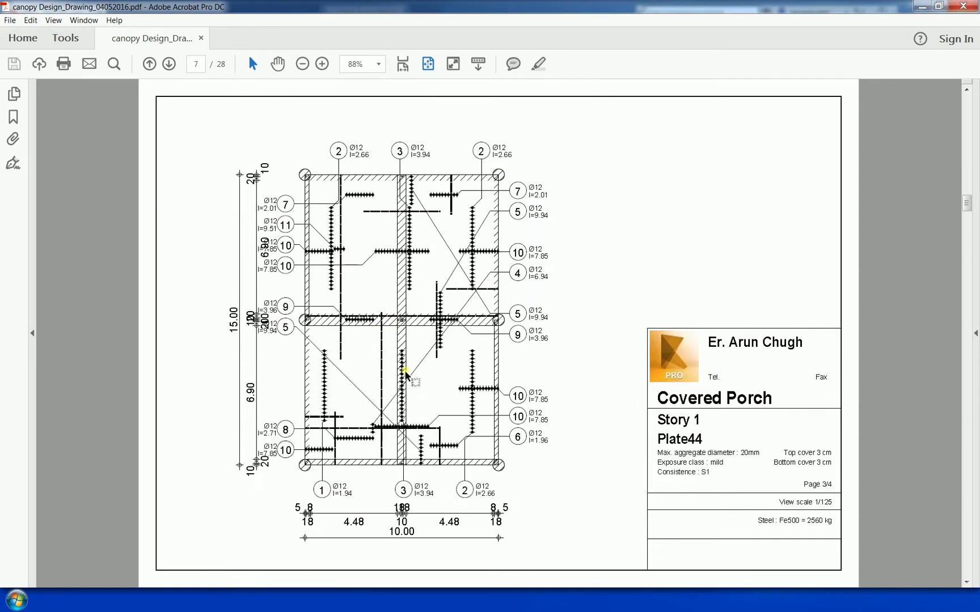
pyautogui.scroll(-1, 368, 323)
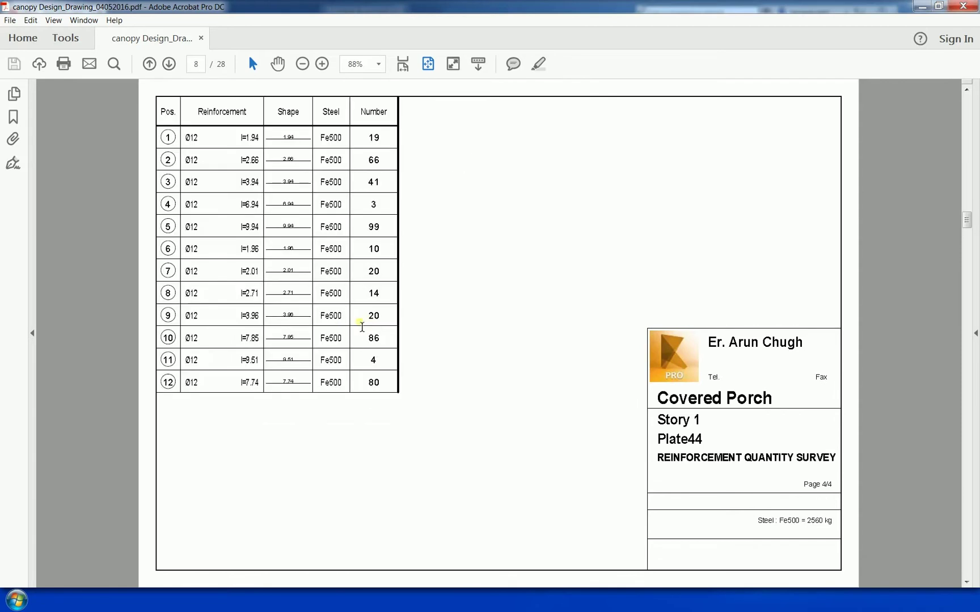
# Browse the Covered Porch beam reinforcement sheets, including Beam19, Beam21...12, Beam13...22 and Beam14...15
pyautogui.scroll(-1, 321, 326)
pyautogui.scroll(-1, 317, 328)
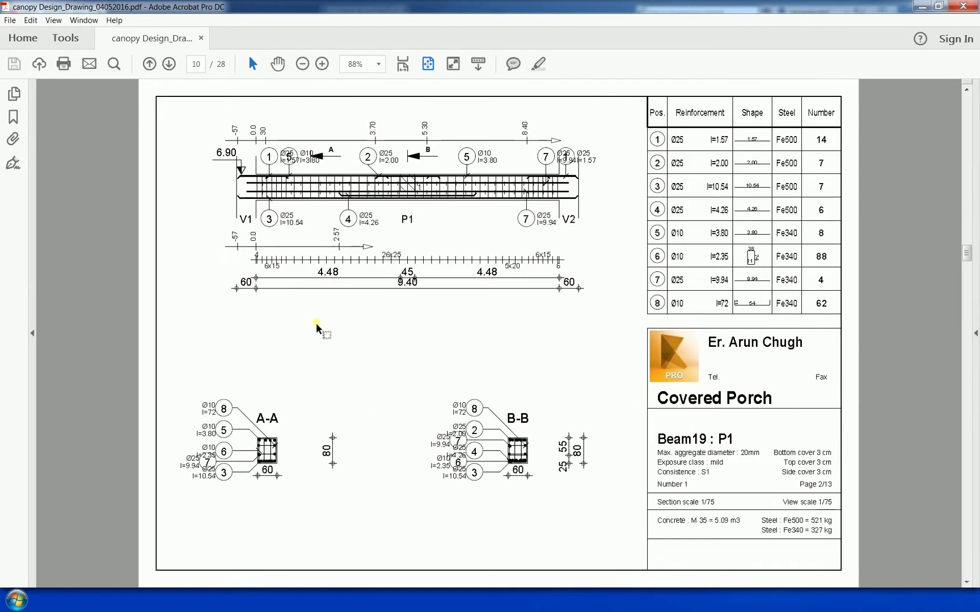
pyautogui.scroll(-2, 316, 328)
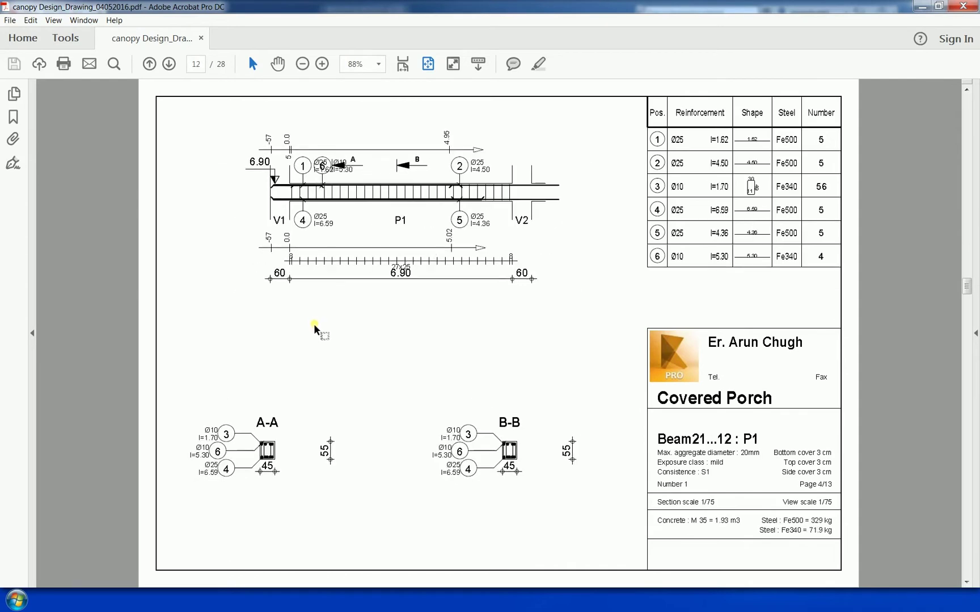
pyautogui.scroll(-4, 316, 329)
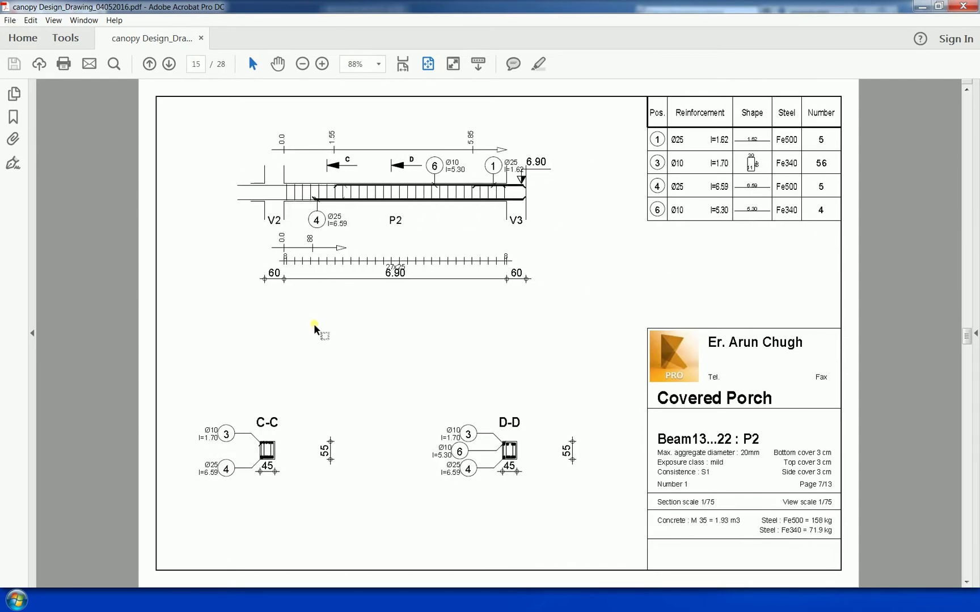
pyautogui.scroll(-4, 316, 328)
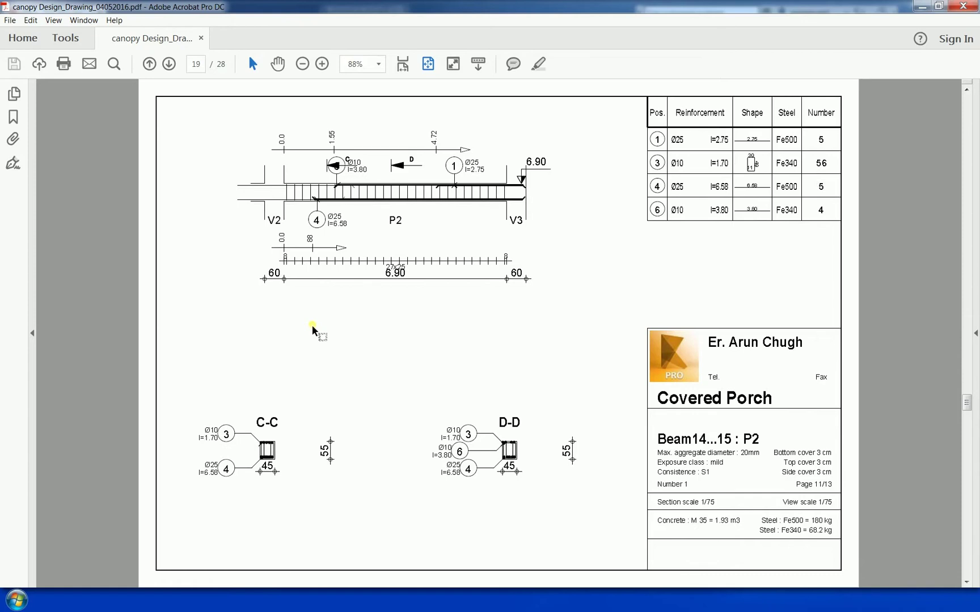
# Review the column reinforcement sheets from Column1..6 to Column5..2 and the Foundation2 footing sheet
pyautogui.scroll(-3, 313, 329)
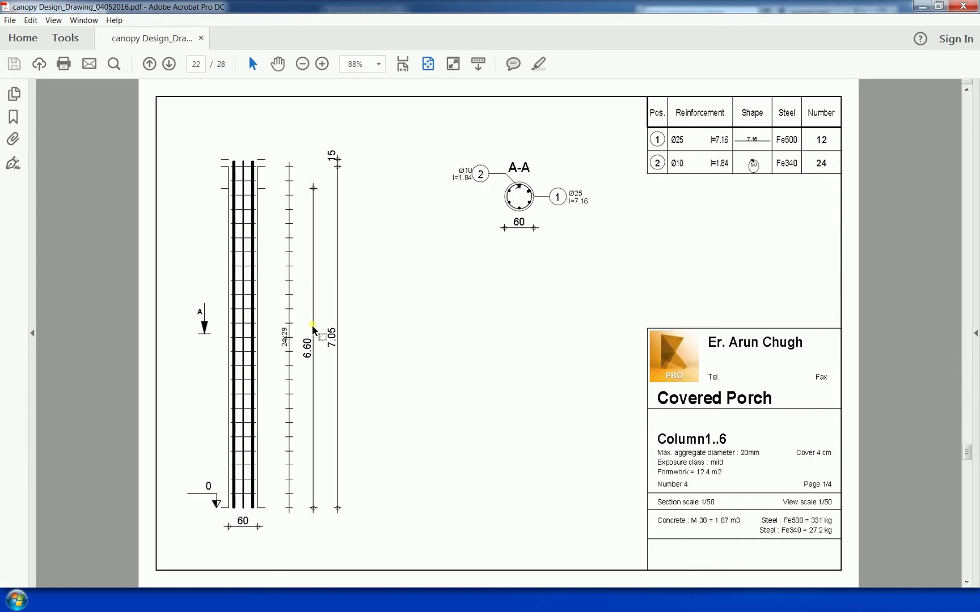
pyautogui.scroll(-3, 312, 328)
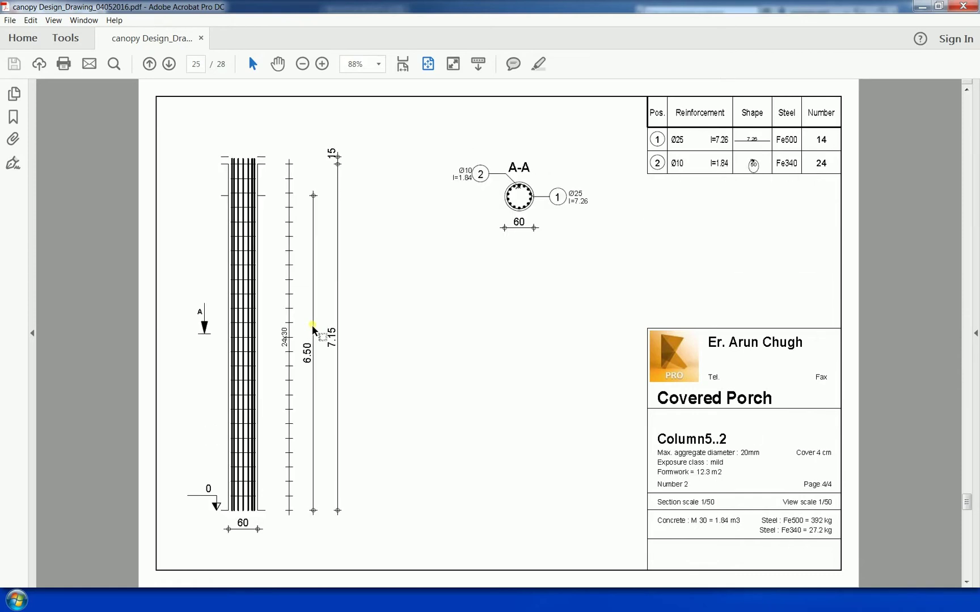
pyautogui.scroll(-1, 312, 329)
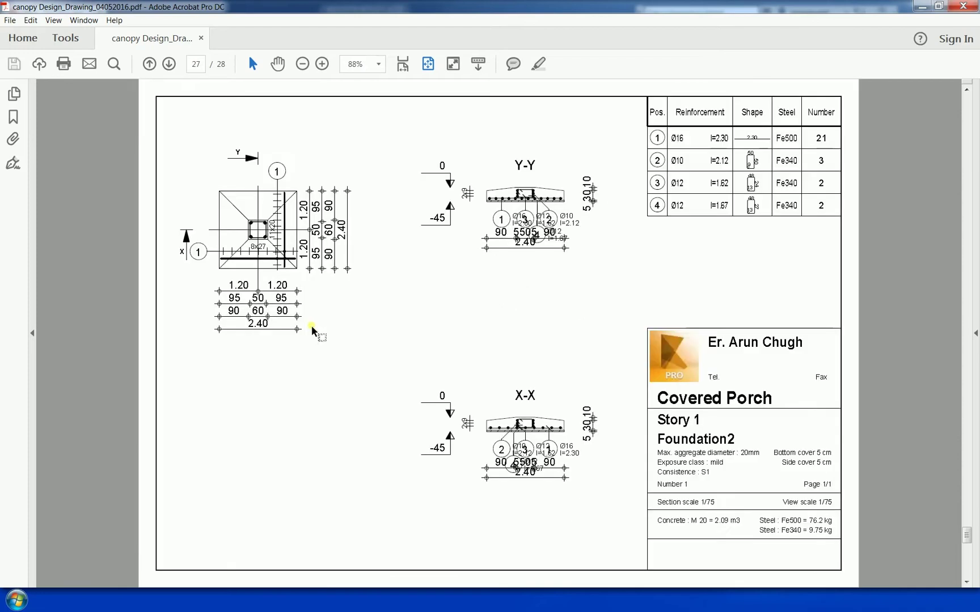